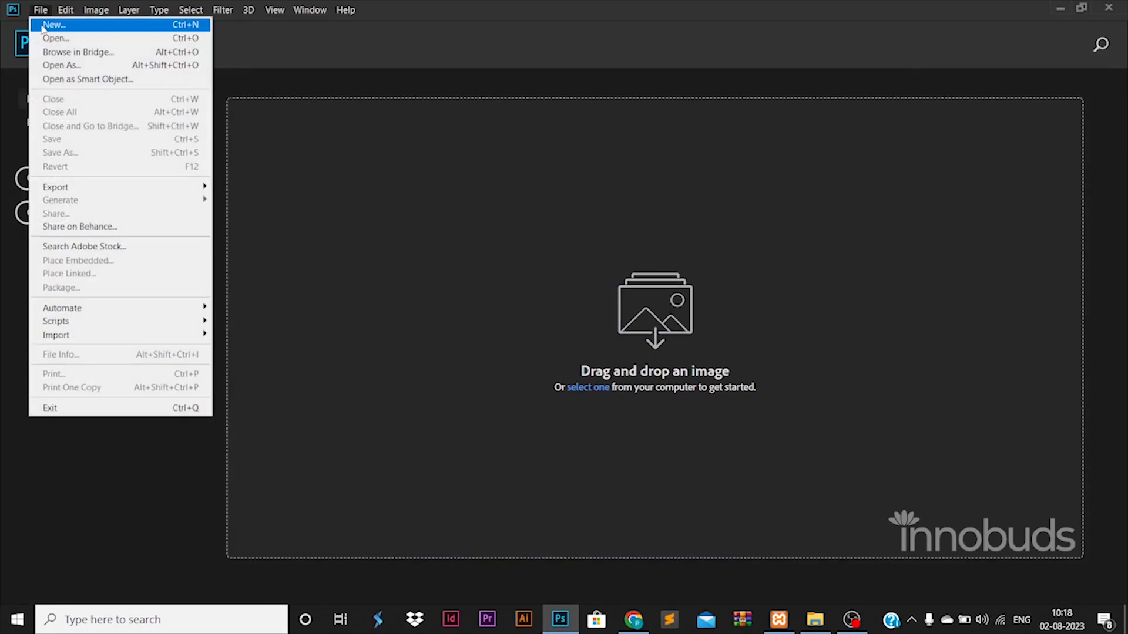
Create a new 1500 × 1500 px document at 72 ppi.
{"action": "left_click", "coordinate": [42, 27]}
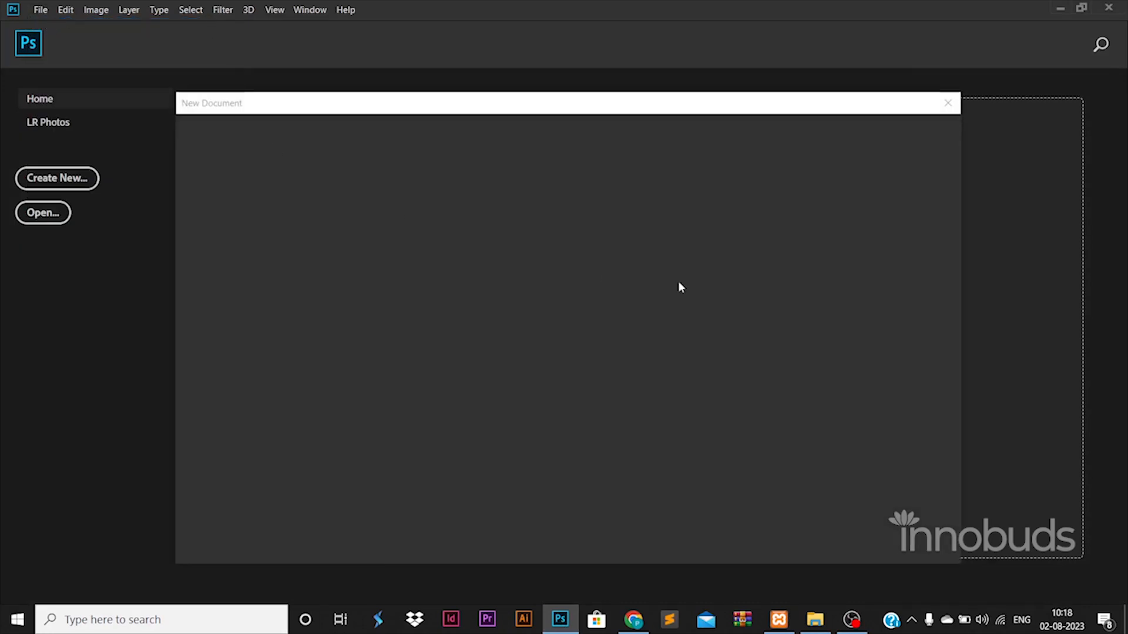
{"action": "left_click", "coordinate": [782, 279]}
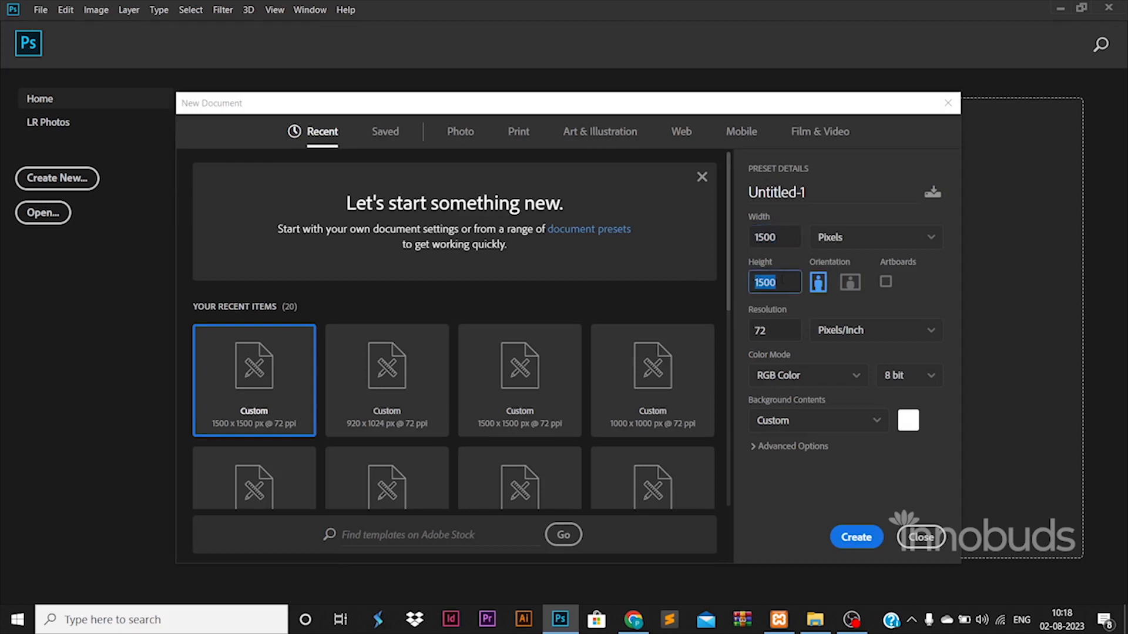
{"action": "left_click", "coordinate": [846, 538]}
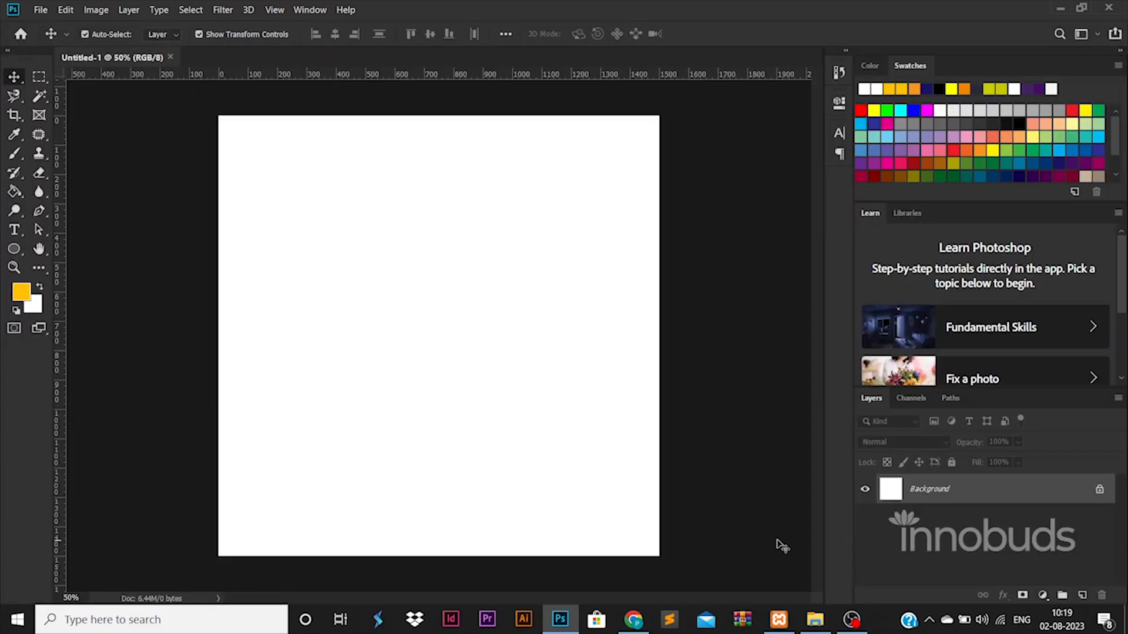
Unlock the Background into Layer 0 and drag margin guides near the canvas edges.
{"action": "left_click", "coordinate": [1099, 489]}
{"action": "left_click_drag", "start_coordinate": [61, 456], "coordinate": [646, 449]}
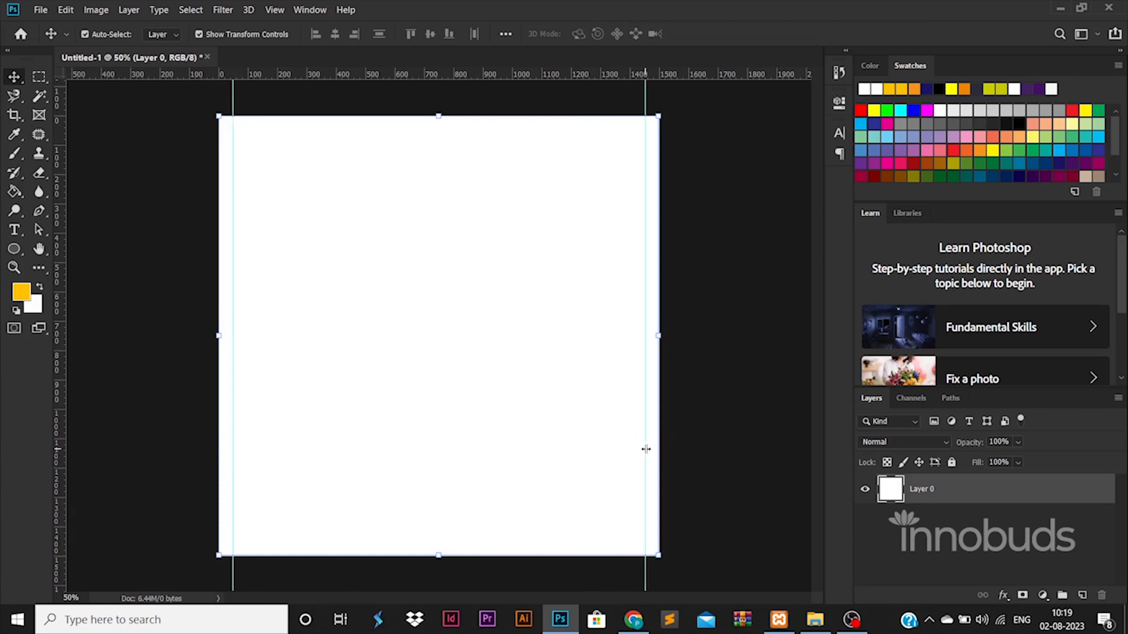
{"action": "left_click_drag", "start_coordinate": [552, 82], "coordinate": [555, 129]}
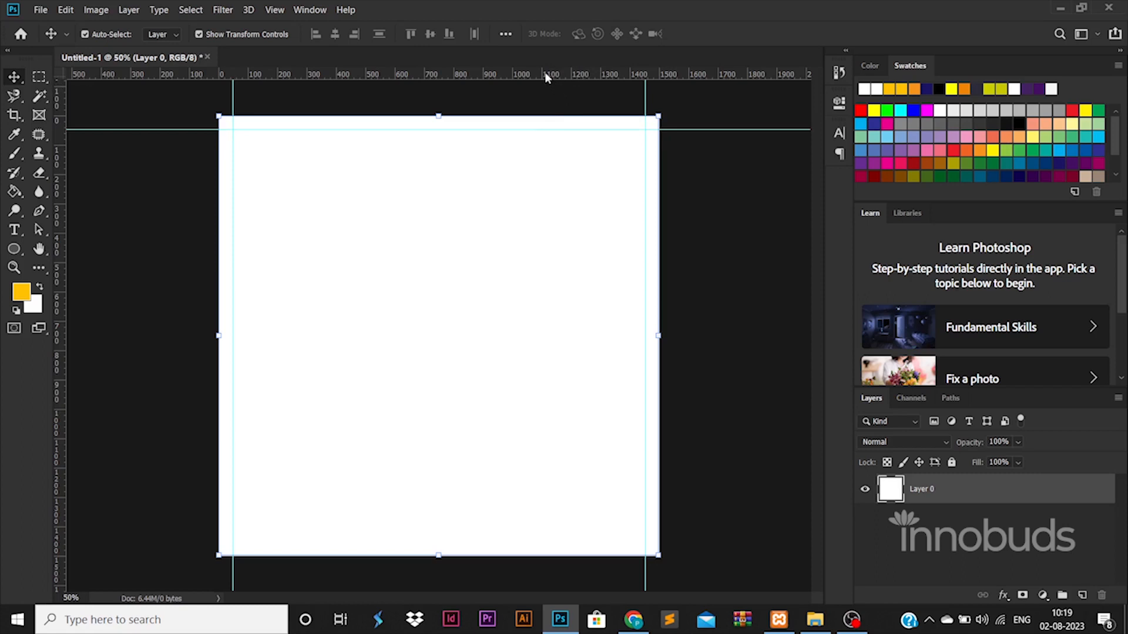
{"action": "left_click_drag", "start_coordinate": [545, 78], "coordinate": [558, 540]}
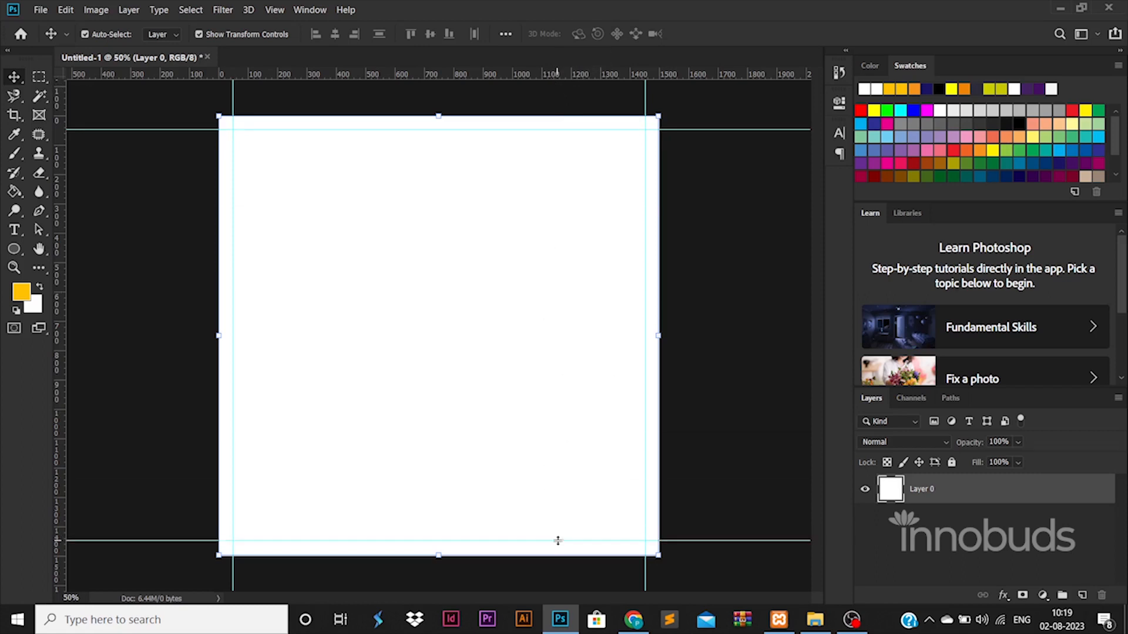
Reselect Layer 0 and bring up its layer style settings.
{"action": "left_click", "coordinate": [1043, 555]}
{"action": "left_click", "coordinate": [1052, 490]}
{"action": "double_click", "coordinate": [1052, 490]}
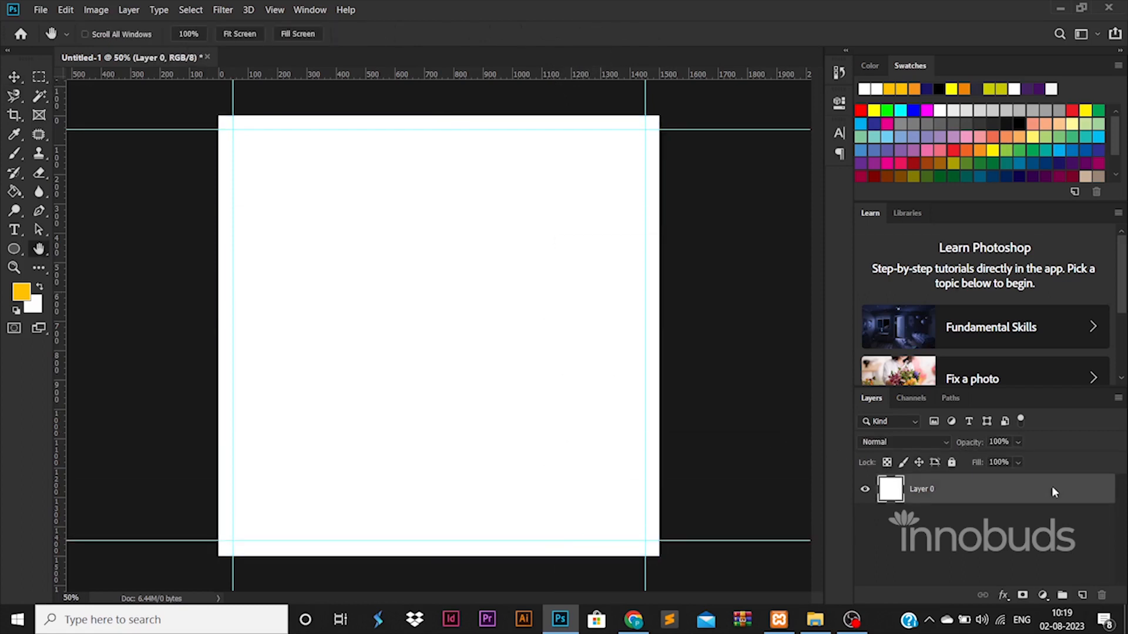
Add a Gradient Overlay to Layer 0 and lighten its left stop toward cyan-blue.
{"action": "left_click", "coordinate": [651, 464]}
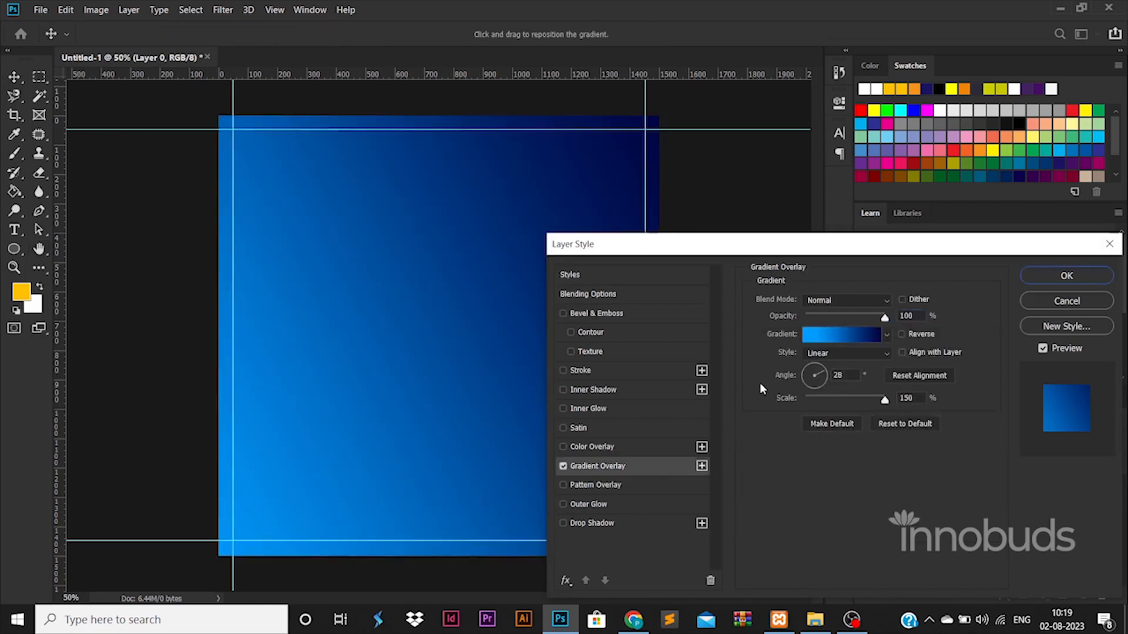
{"action": "left_click", "coordinate": [818, 336]}
{"action": "double_click", "coordinate": [810, 498]}
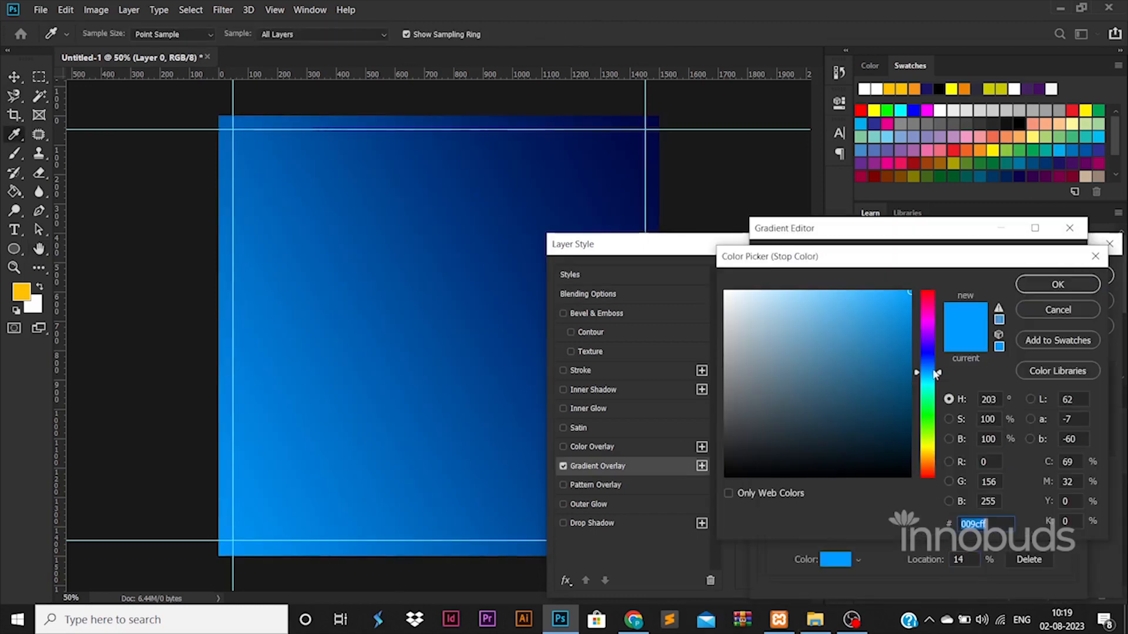
{"action": "mouse_move", "coordinate": [928, 367]}
{"action": "left_mouse_down"}
{"action": "mouse_move", "coordinate": [929, 350]}
{"action": "mouse_move", "coordinate": [928, 388]}
{"action": "mouse_move", "coordinate": [928, 376]}
{"action": "left_mouse_up"}
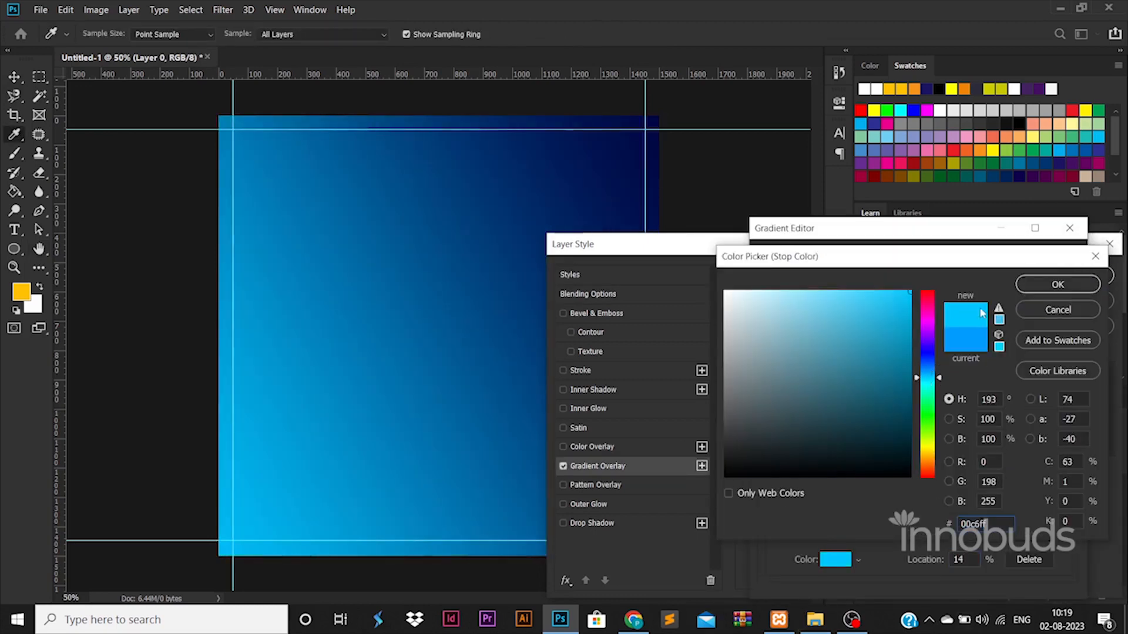
{"action": "left_click", "coordinate": [1035, 288]}
{"action": "left_click", "coordinate": [1051, 261]}
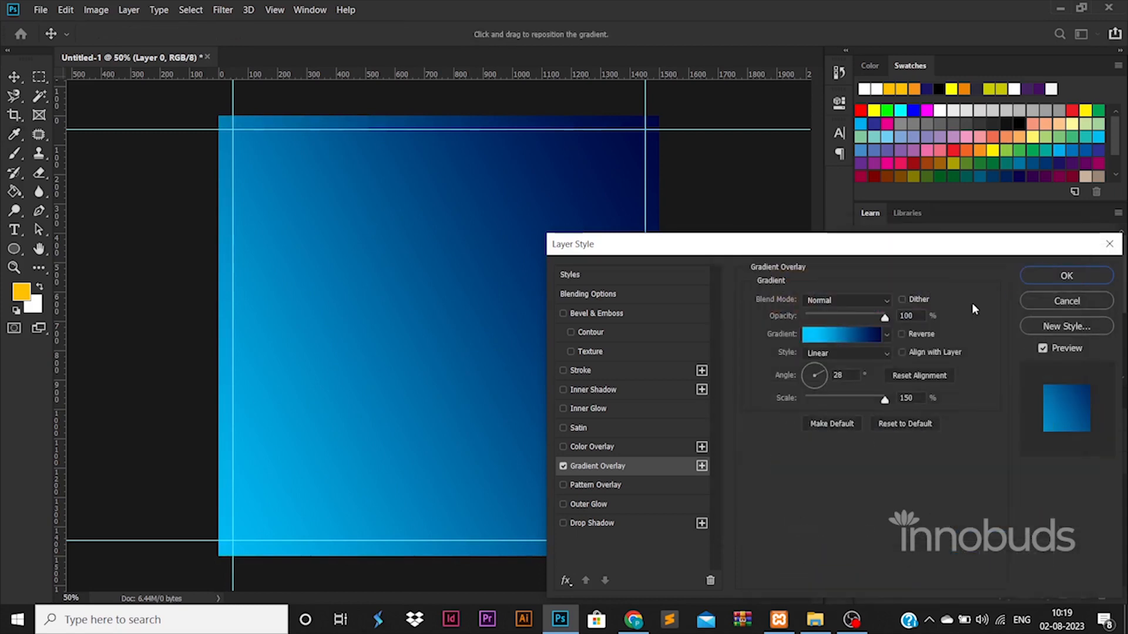
Brighten the navy right stop, refine the left blue, and apply the gradient.
{"action": "left_click", "coordinate": [818, 336]}
{"action": "double_click", "coordinate": [1062, 498]}
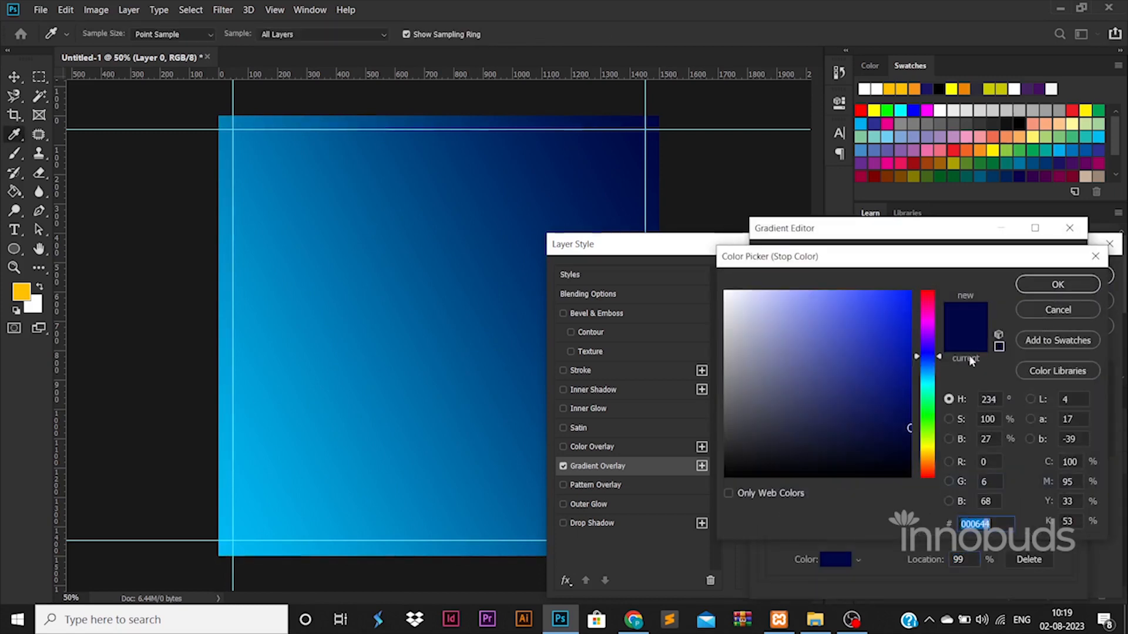
{"action": "left_click", "coordinate": [913, 403]}
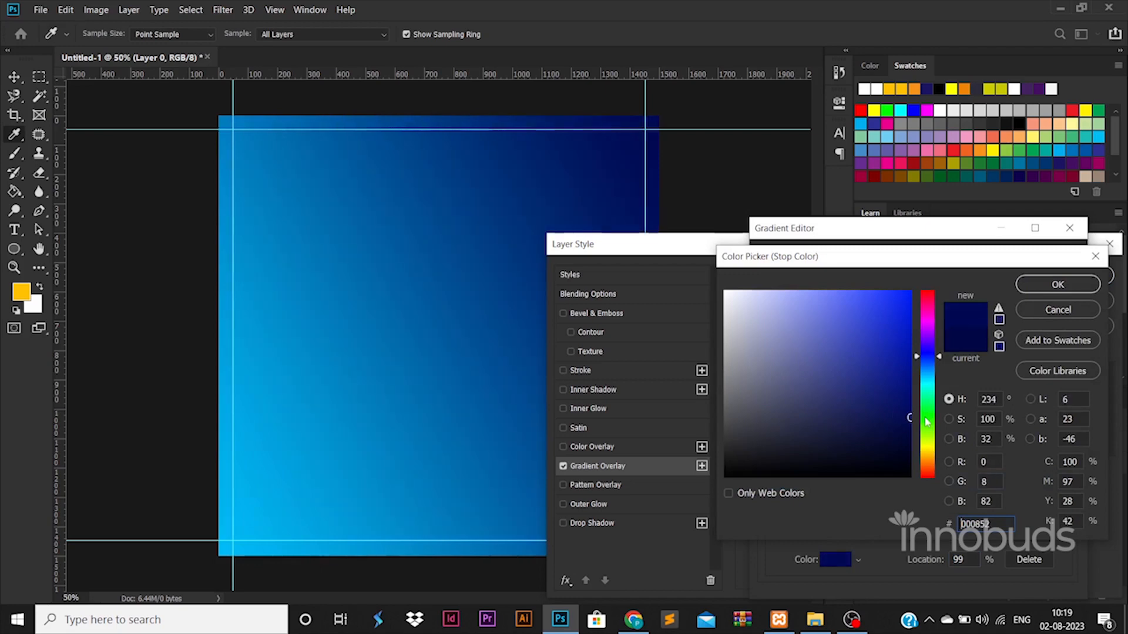
{"action": "left_click", "coordinate": [1057, 285]}
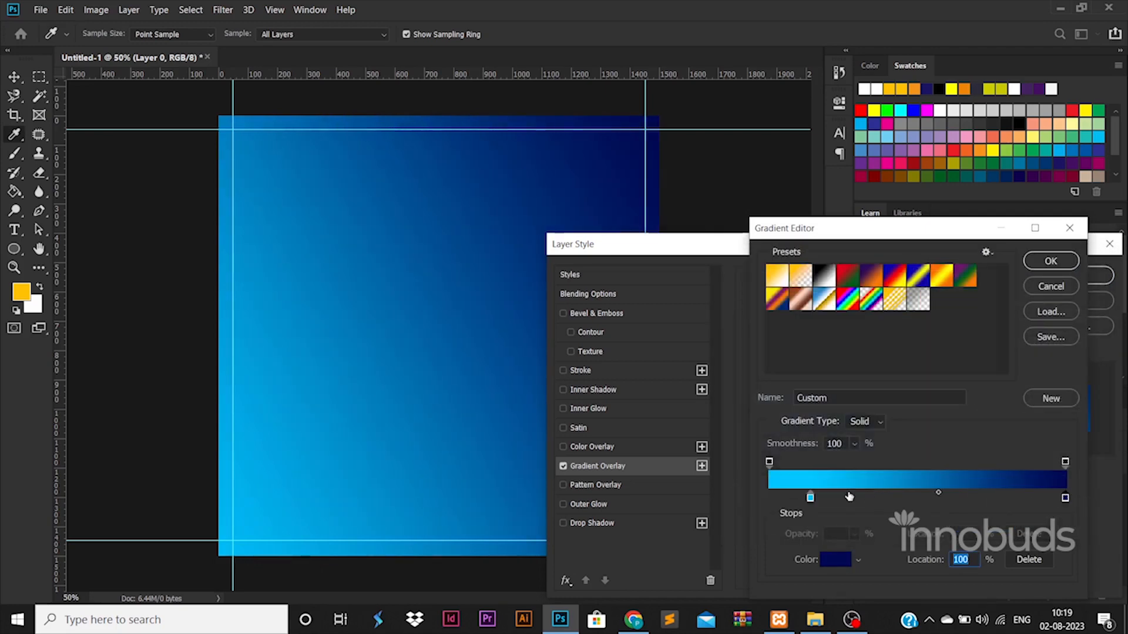
{"action": "double_click", "coordinate": [811, 498]}
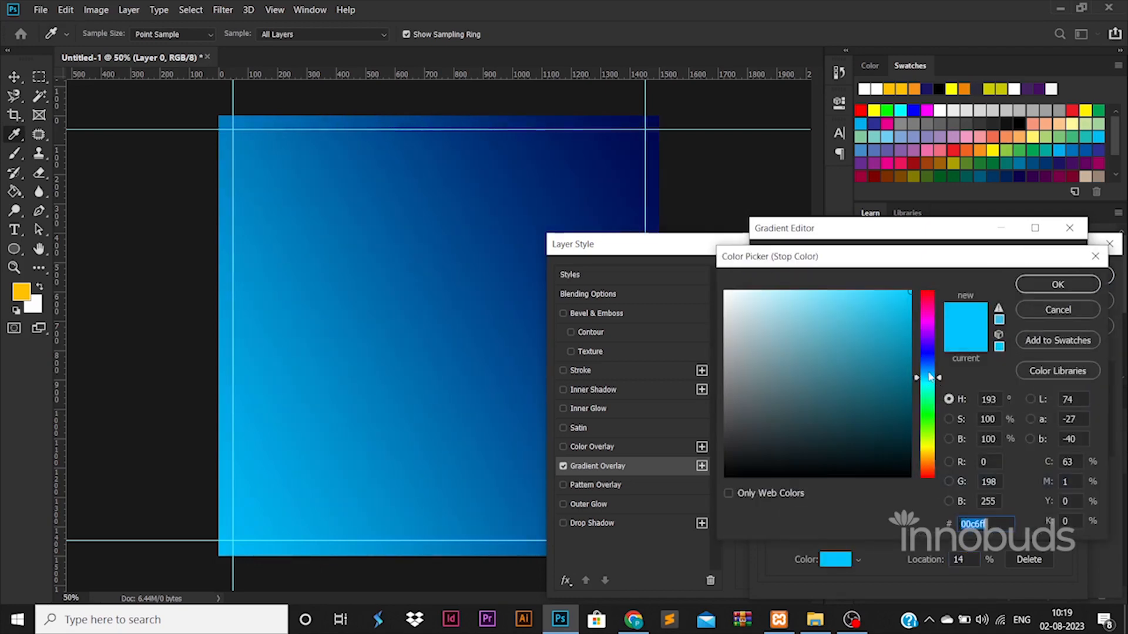
{"action": "left_click_drag", "start_coordinate": [929, 377], "coordinate": [929, 373]}
{"action": "left_click", "coordinate": [1046, 286]}
{"action": "left_click", "coordinate": [1051, 256]}
{"action": "left_click", "coordinate": [1039, 273]}
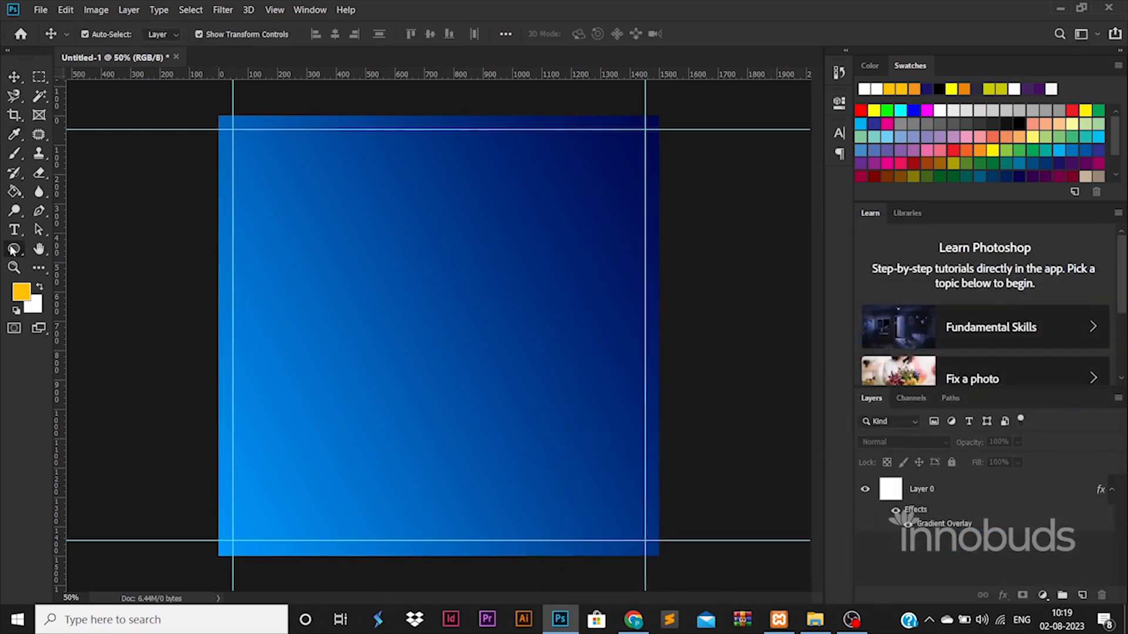
{"action": "left_click_drag", "start_coordinate": [13, 251], "coordinate": [70, 259]}
Draw a yellow rectangle with 30 px rounded corners and move it right against the guide.
{"action": "left_click_drag", "start_coordinate": [387, 159], "coordinate": [541, 393]}
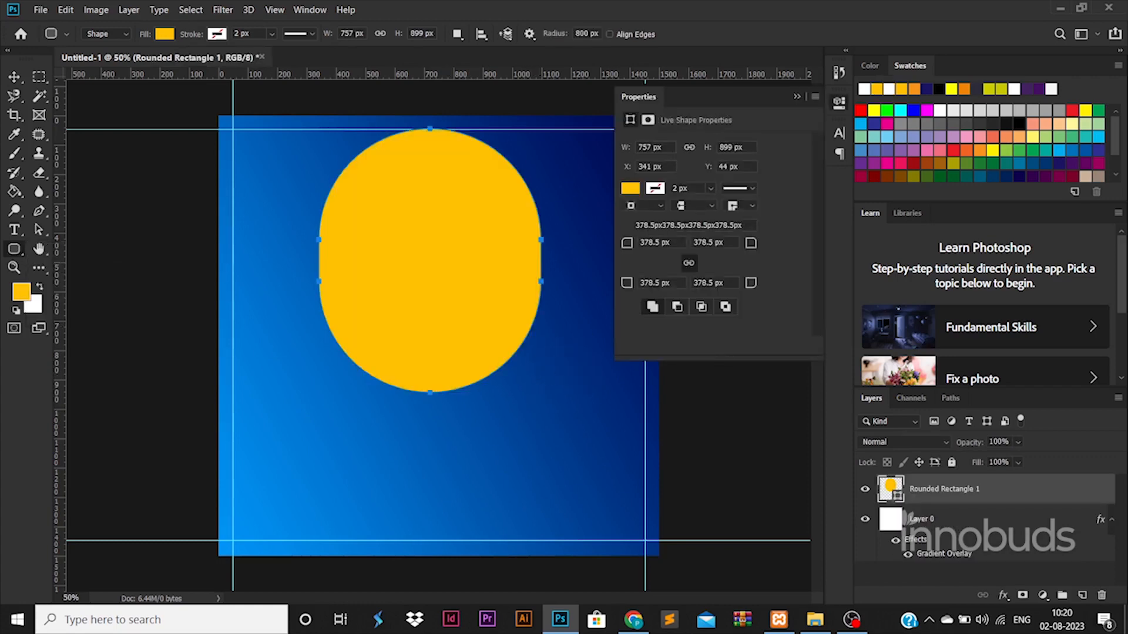
{"action": "key", "text": "Return"}
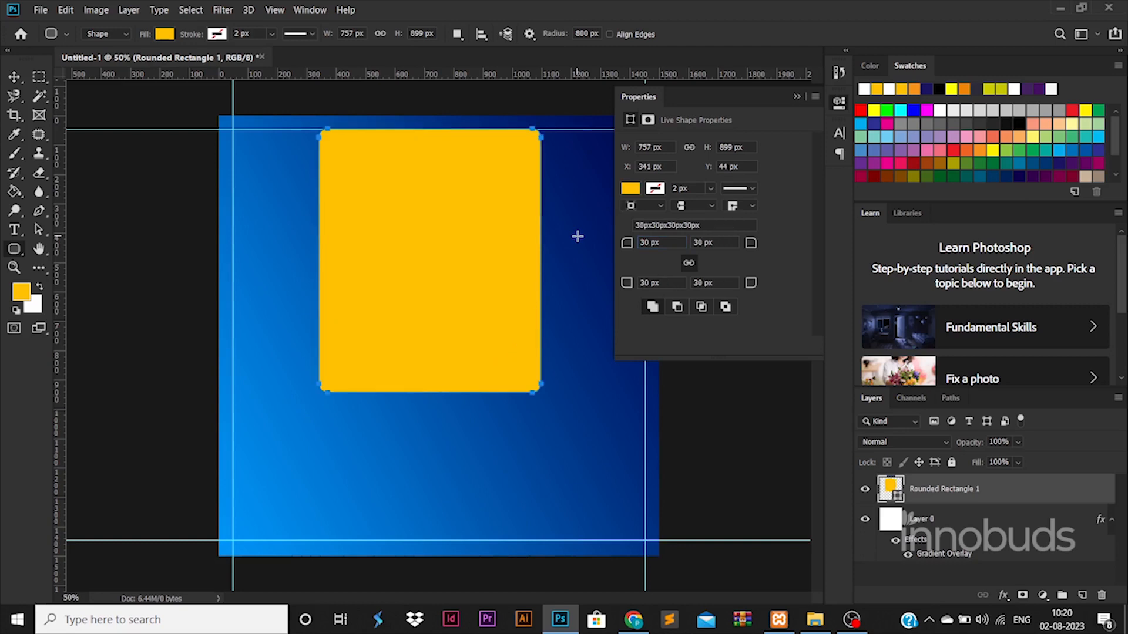
{"action": "left_click", "coordinate": [15, 82]}
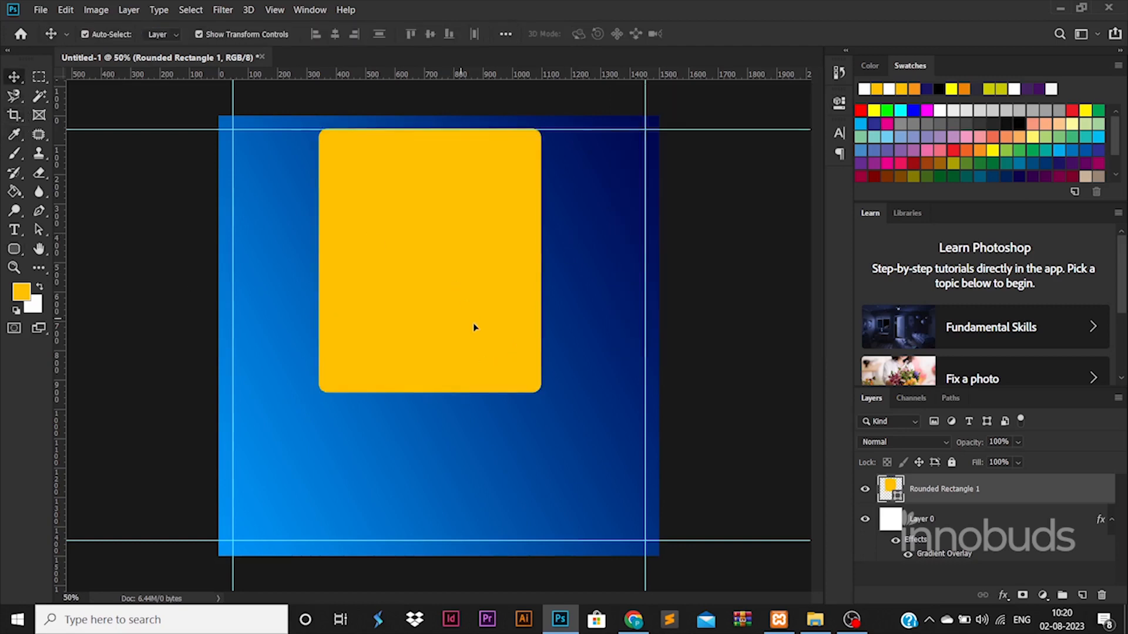
{"action": "left_click_drag", "start_coordinate": [473, 325], "coordinate": [551, 329]}
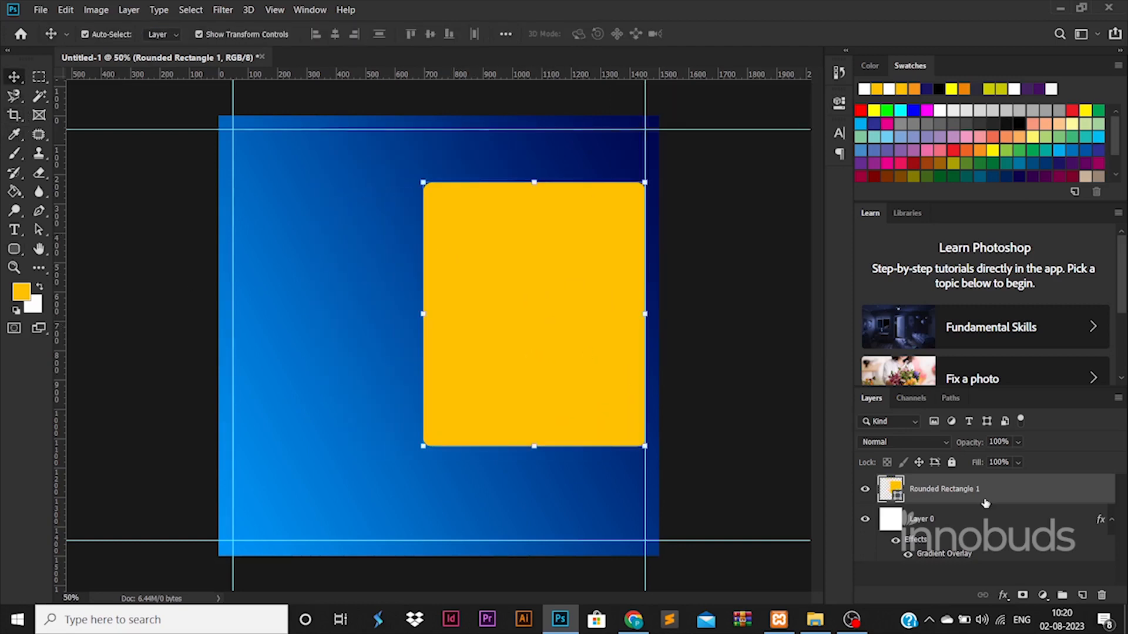
Duplicate the yellow rectangle with Ctrl+J and select the original Rounded Rectangle 1 layer.
{"action": "key", "text": "ctrl+j"}
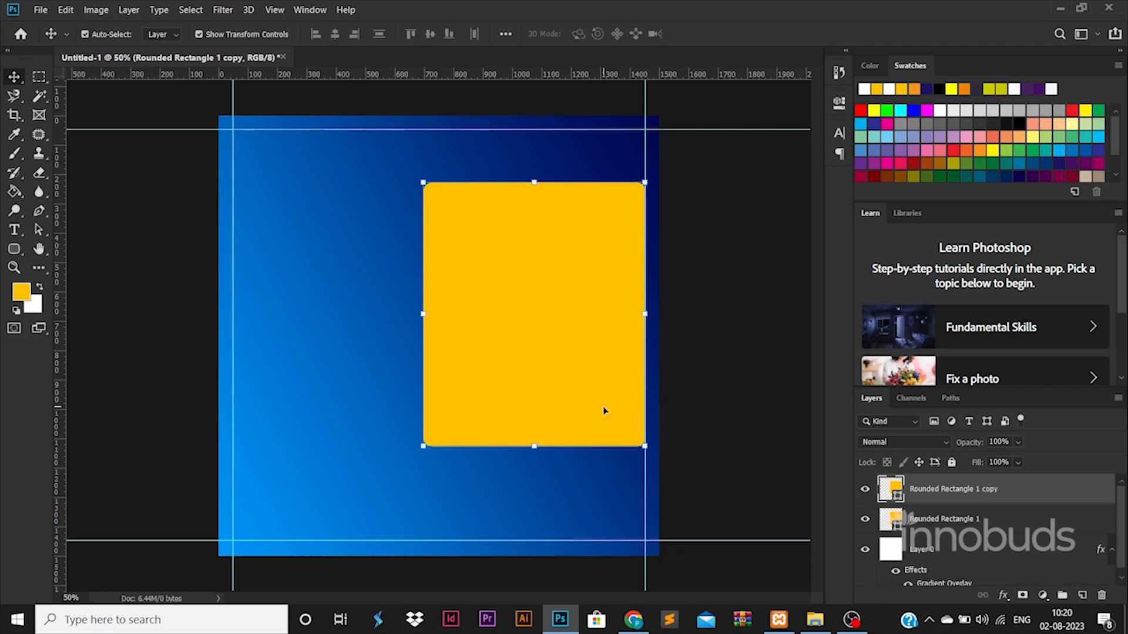
{"action": "left_click", "coordinate": [977, 525], "text": "shift"}
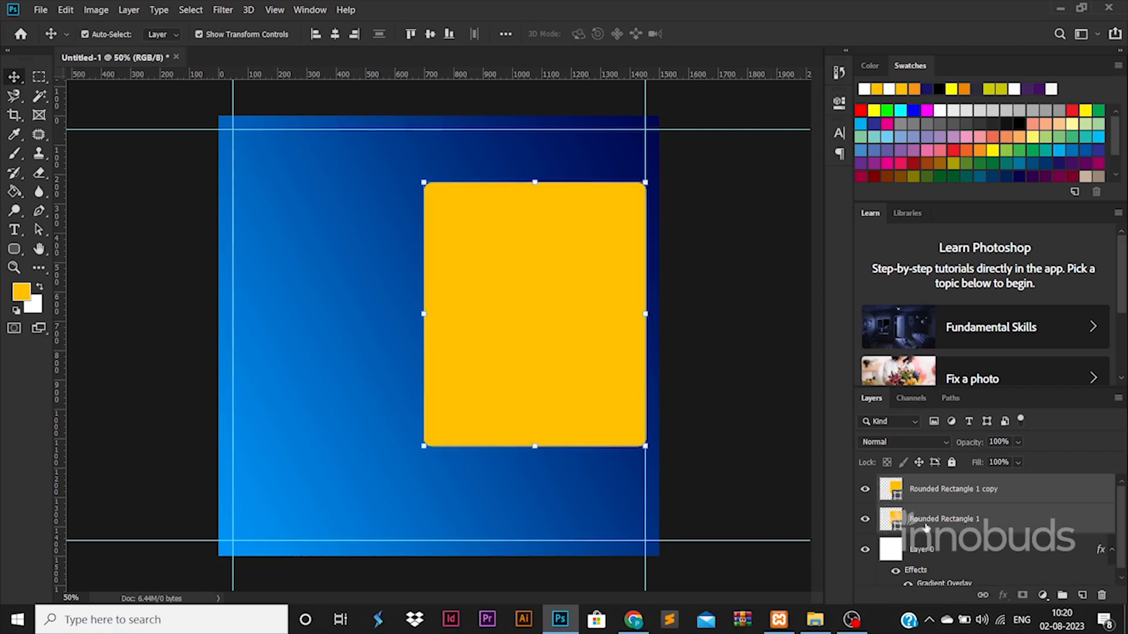
{"action": "left_click", "coordinate": [755, 463]}
{"action": "left_click", "coordinate": [955, 503]}
{"action": "left_click", "coordinate": [948, 520]}
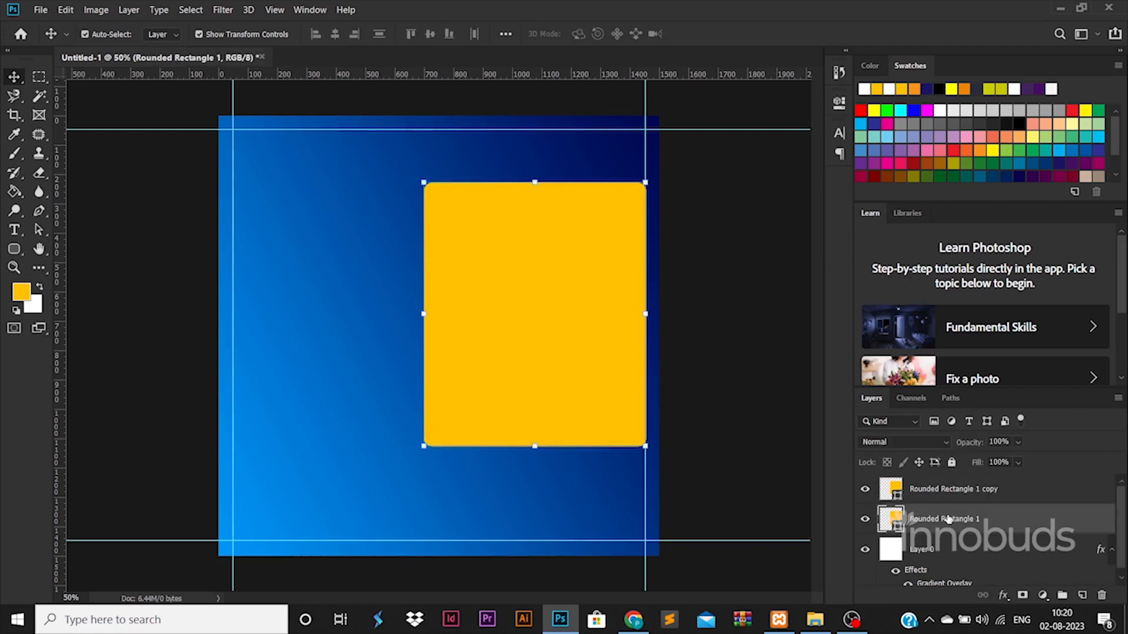
Remove the original rectangle's fill to leave a white outline, enlarge it, and centre it on the copy.
{"action": "left_click", "coordinate": [23, 255]}
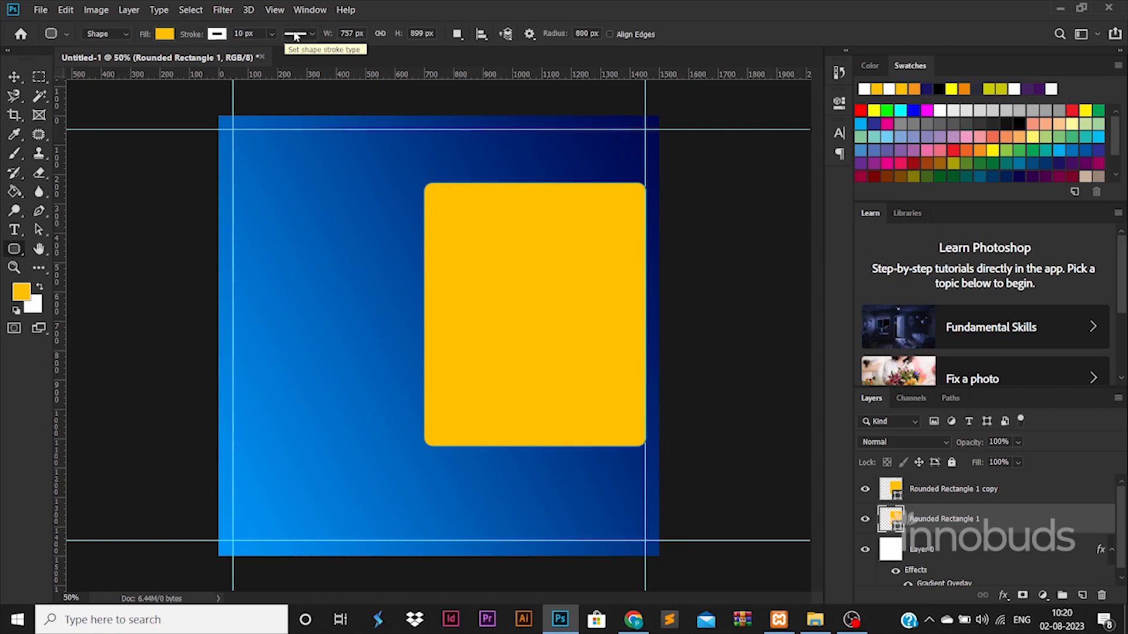
{"action": "left_click", "coordinate": [165, 34]}
{"action": "left_click", "coordinate": [212, 34]}
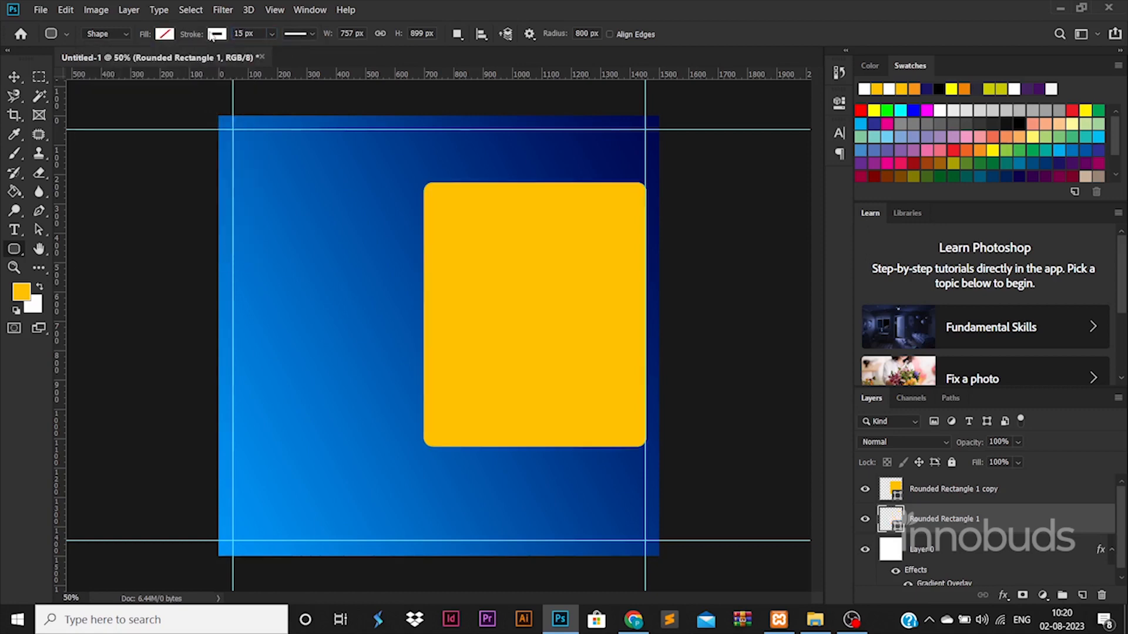
{"action": "left_click", "coordinate": [15, 77]}
{"action": "key", "text": "ctrl+t"}
{"action": "left_click_drag", "start_coordinate": [649, 179], "coordinate": [654, 169]}
{"action": "key", "text": "Return"}
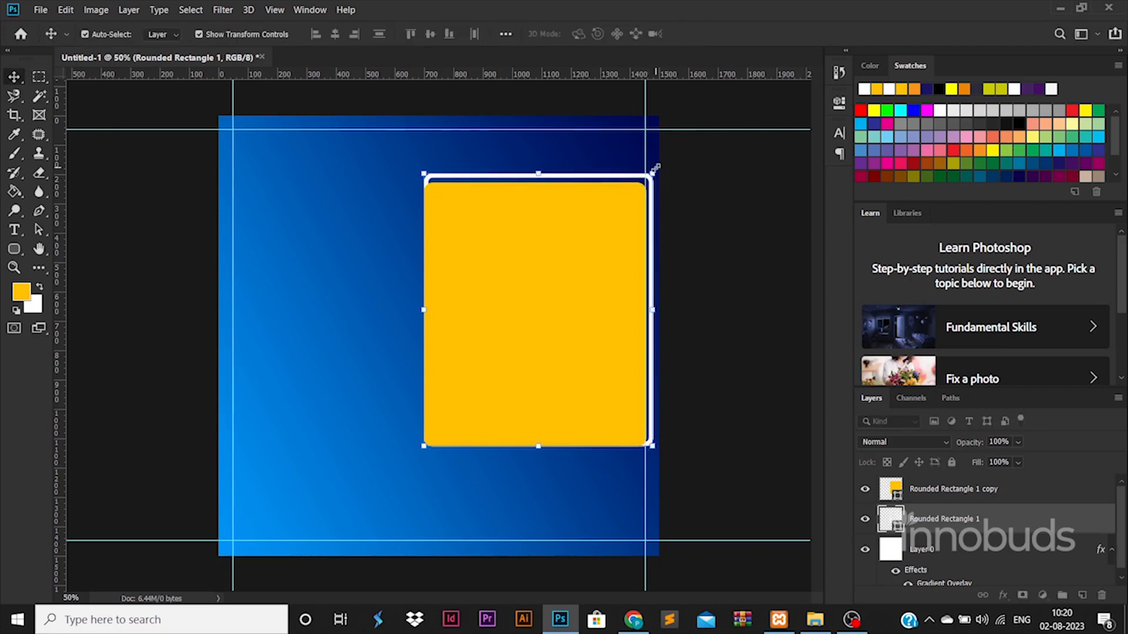
{"action": "left_click", "coordinate": [934, 500], "text": "shift"}
{"action": "left_click", "coordinate": [334, 35]}
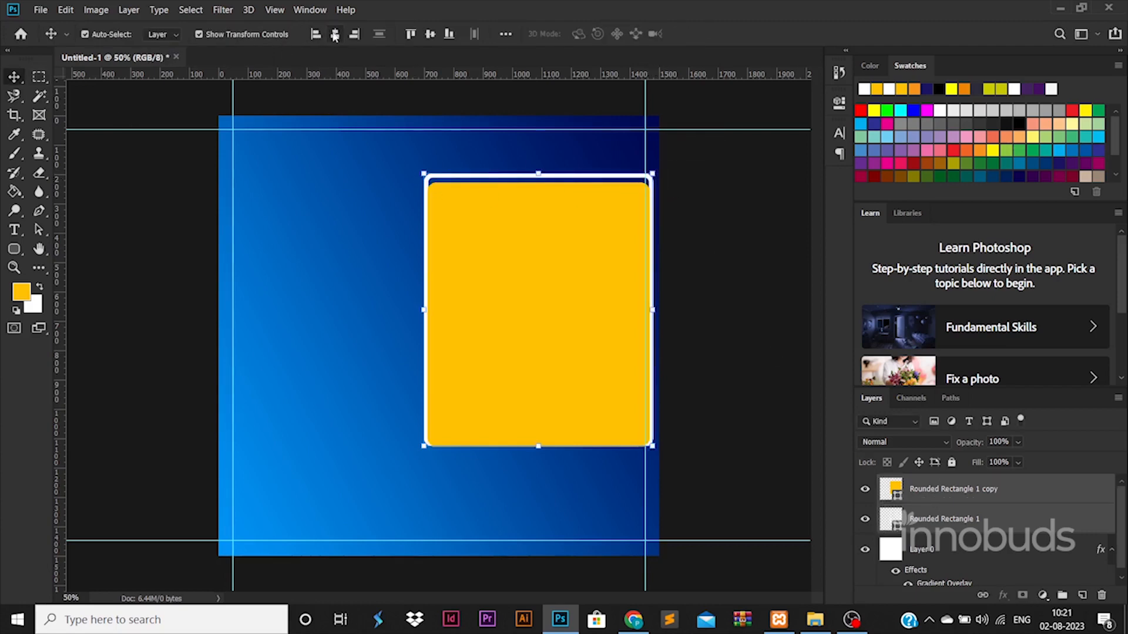
{"action": "left_click", "coordinate": [429, 35]}
{"action": "left_click", "coordinate": [722, 310]}
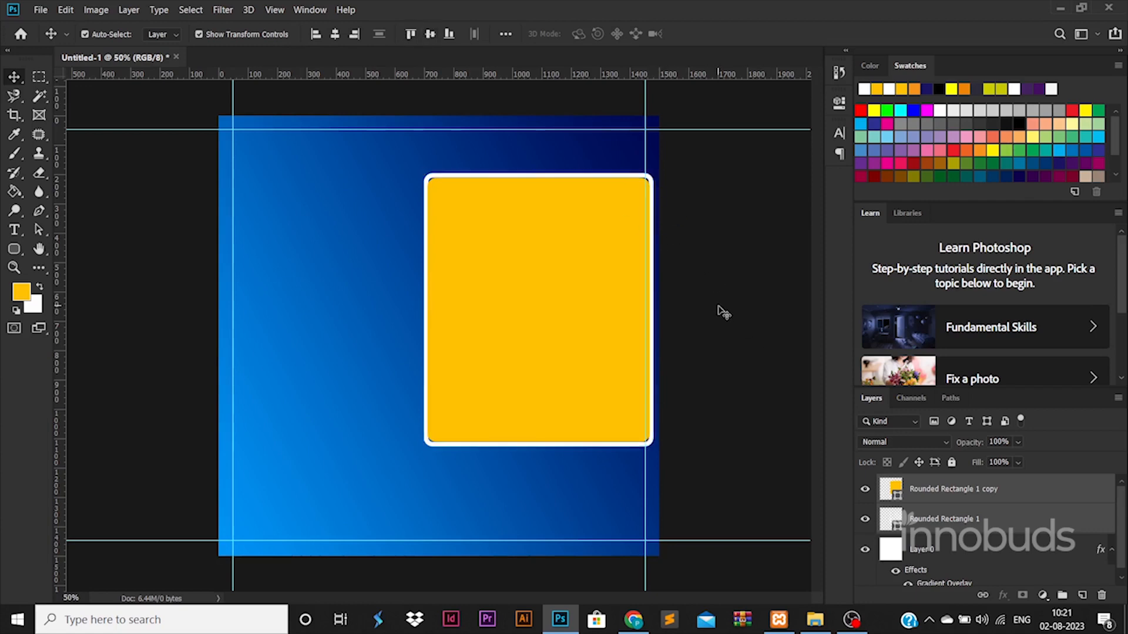
Shrink the yellow copy inside the white frame and centre the two shapes together.
{"action": "left_click", "coordinate": [908, 491]}
{"action": "left_click_drag", "start_coordinate": [648, 178], "coordinate": [631, 194]}
{"action": "key", "text": "Return"}
{"action": "left_click", "coordinate": [942, 531], "text": "shift"}
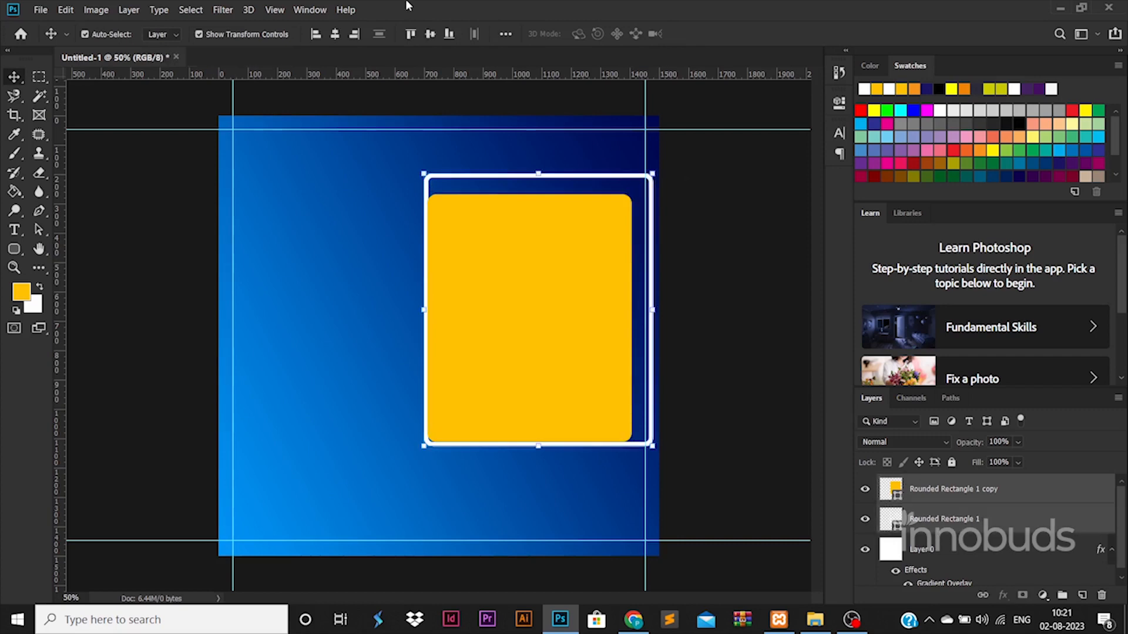
{"action": "left_click", "coordinate": [338, 34]}
{"action": "left_click", "coordinate": [430, 35]}
{"action": "left_click_drag", "start_coordinate": [615, 339], "coordinate": [607, 347]}
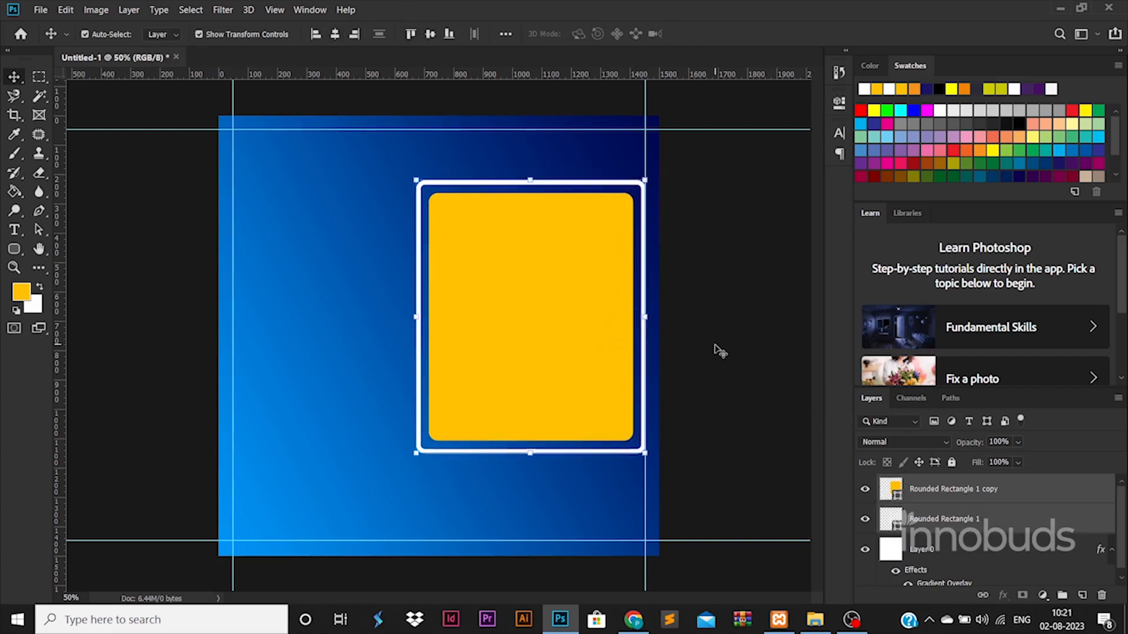
Scale the framed panel down, stretch it taller, and move it to the right.
{"action": "left_click_drag", "start_coordinate": [646, 178], "coordinate": [619, 209]}
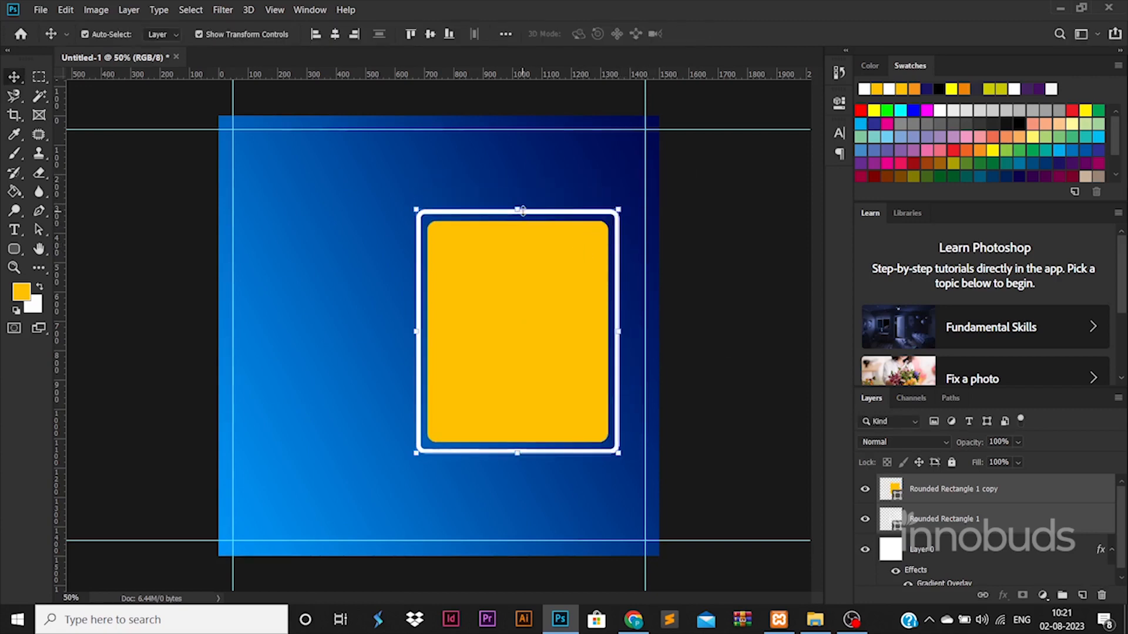
{"action": "left_click_drag", "start_coordinate": [517, 209], "coordinate": [518, 178]}
{"action": "key", "text": "Return"}
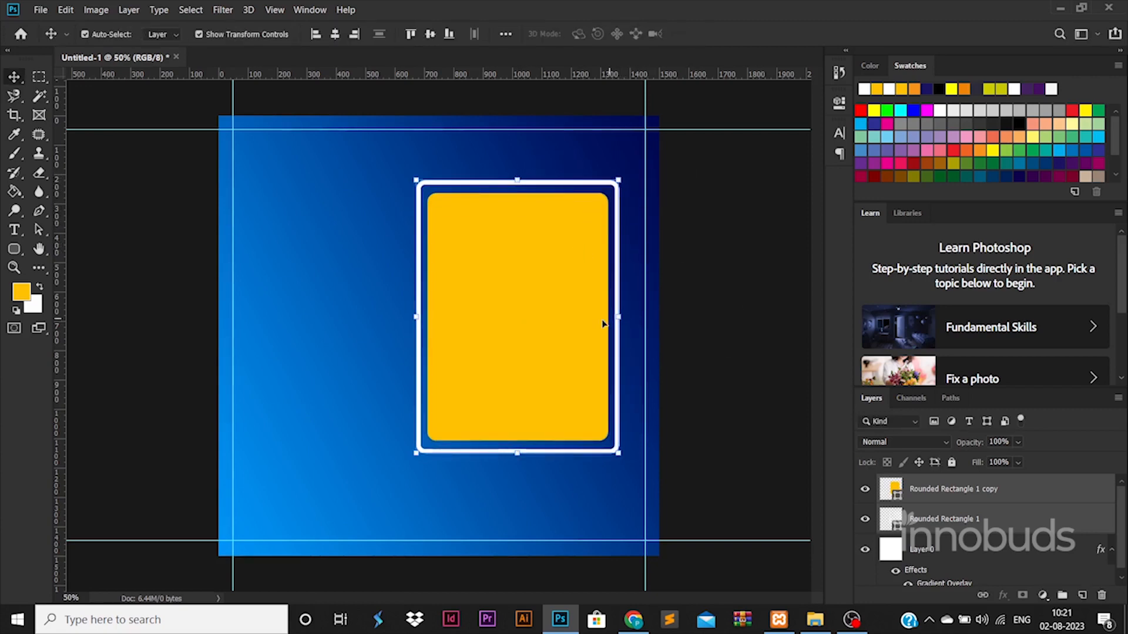
{"action": "left_click_drag", "start_coordinate": [585, 329], "coordinate": [609, 333]}
{"action": "left_click", "coordinate": [448, 35]}
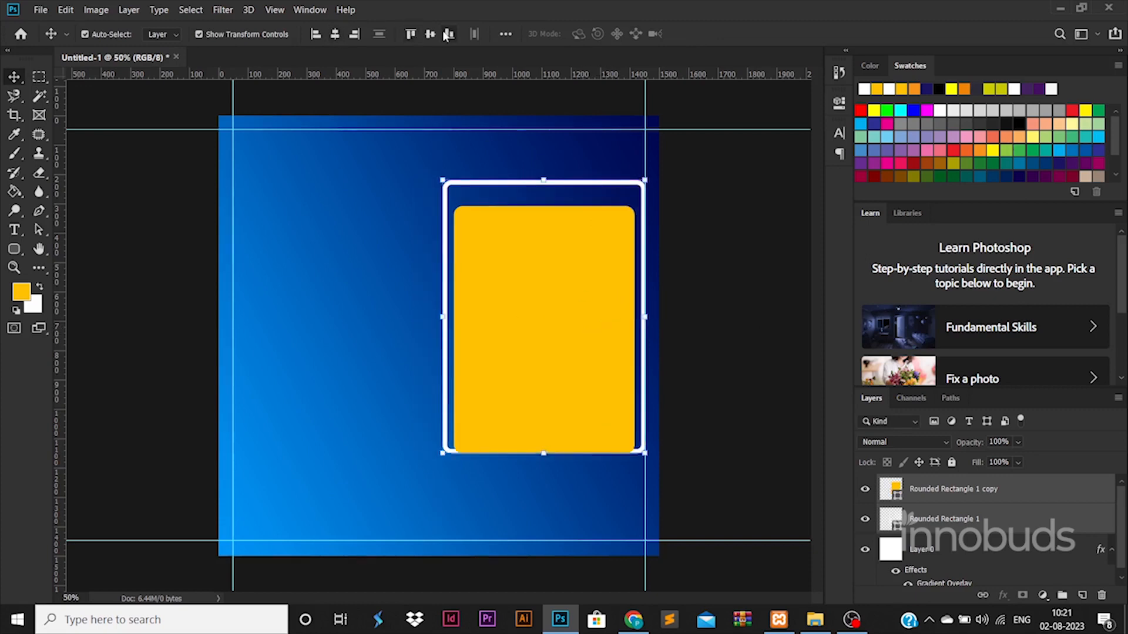
{"action": "left_click", "coordinate": [434, 36]}
{"action": "left_click", "coordinate": [741, 262]}
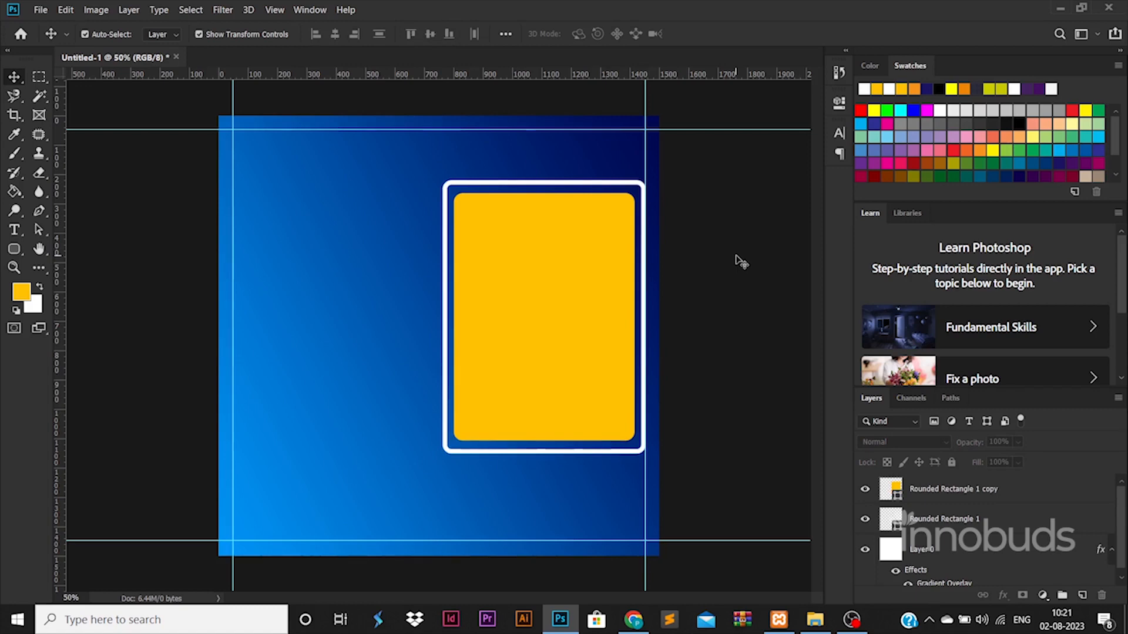
{"action": "left_click", "coordinate": [609, 293]}
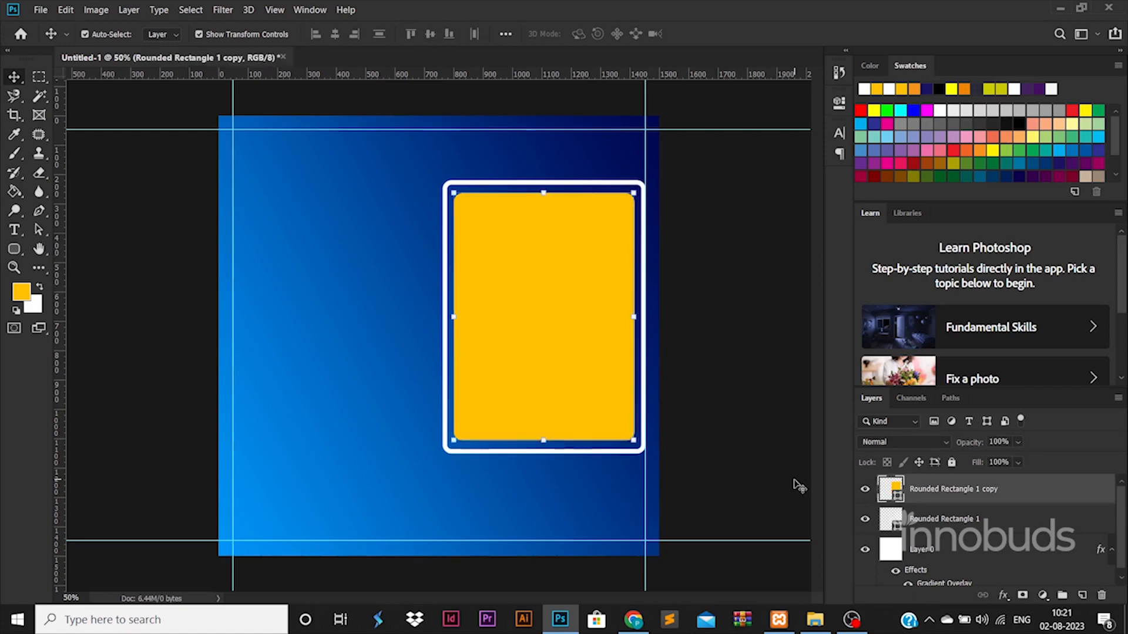
Place the businessman photo and trim it to the yellow panel's rounded shape.
{"action": "left_click", "coordinate": [815, 619]}
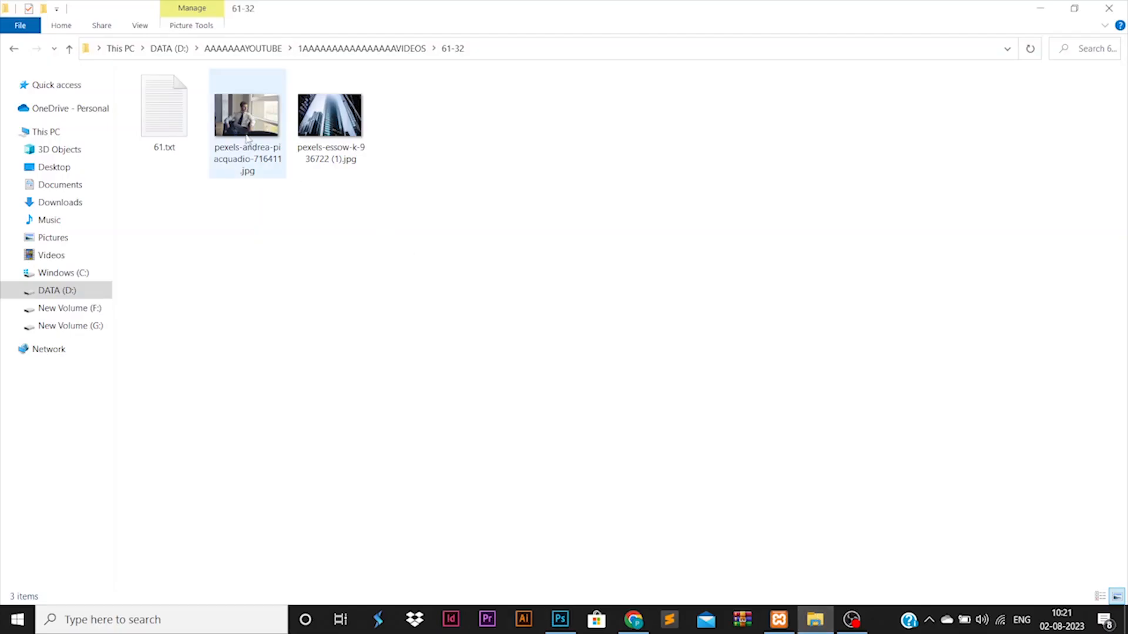
{"action": "left_click_drag", "start_coordinate": [246, 139], "coordinate": [702, 287]}
{"action": "key", "text": "Return"}
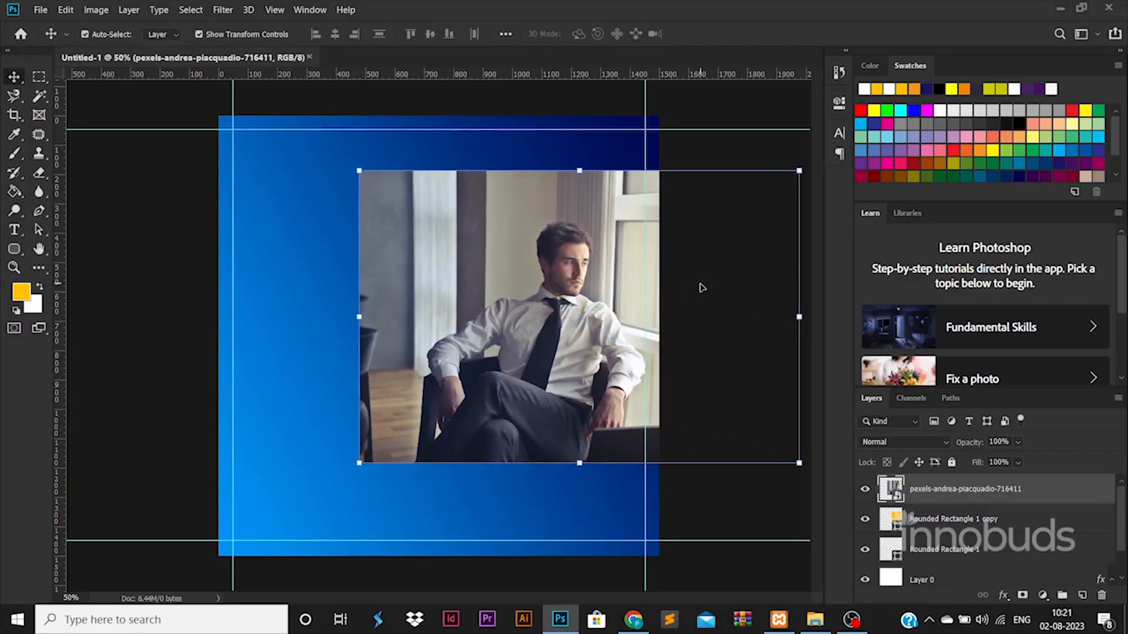
{"action": "left_click", "coordinate": [890, 523], "text": "ctrl"}
{"action": "right_click", "coordinate": [970, 495]}
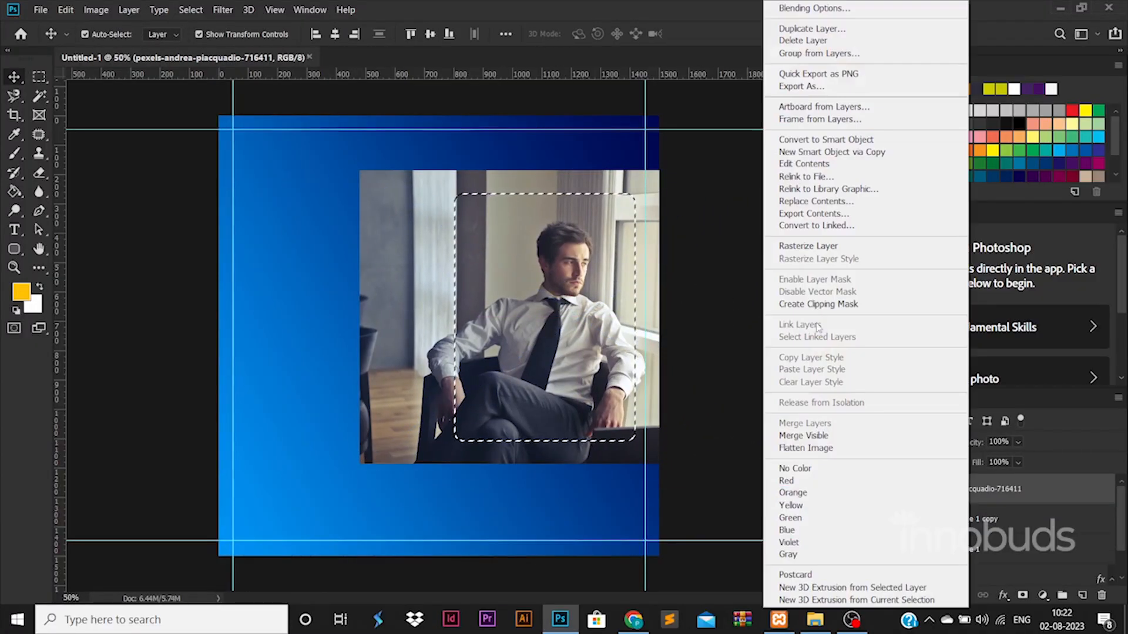
{"action": "left_click", "coordinate": [818, 251]}
{"action": "key", "text": "ctrl+shift+i"}
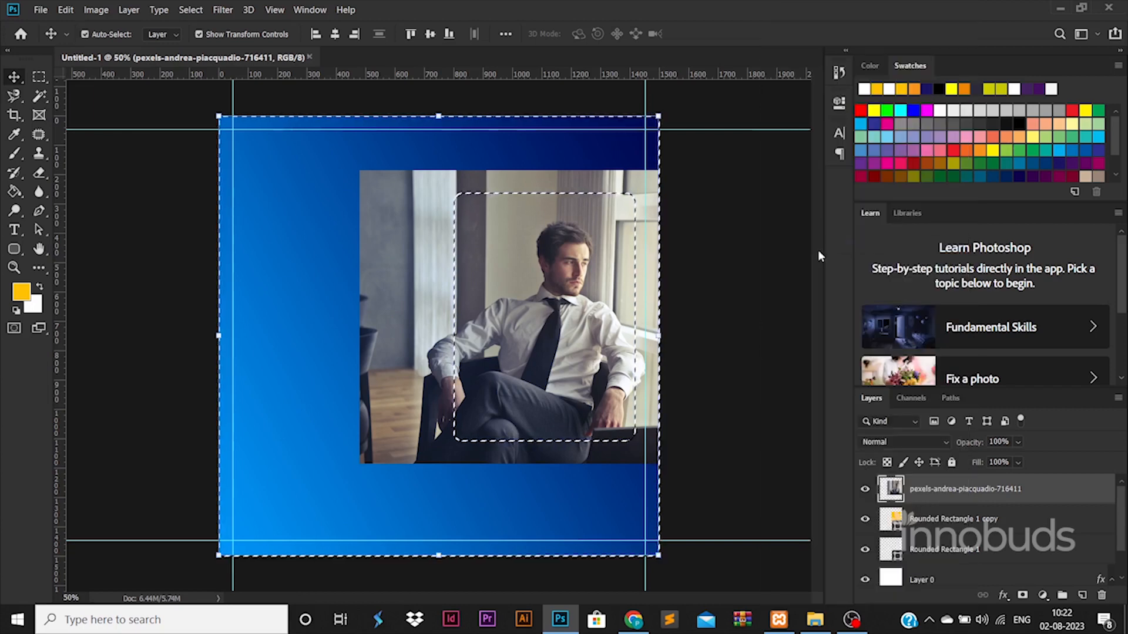
{"action": "key", "text": "Delete"}
{"action": "key", "text": "ctrl+d"}
{"action": "left_click", "coordinate": [767, 543]}
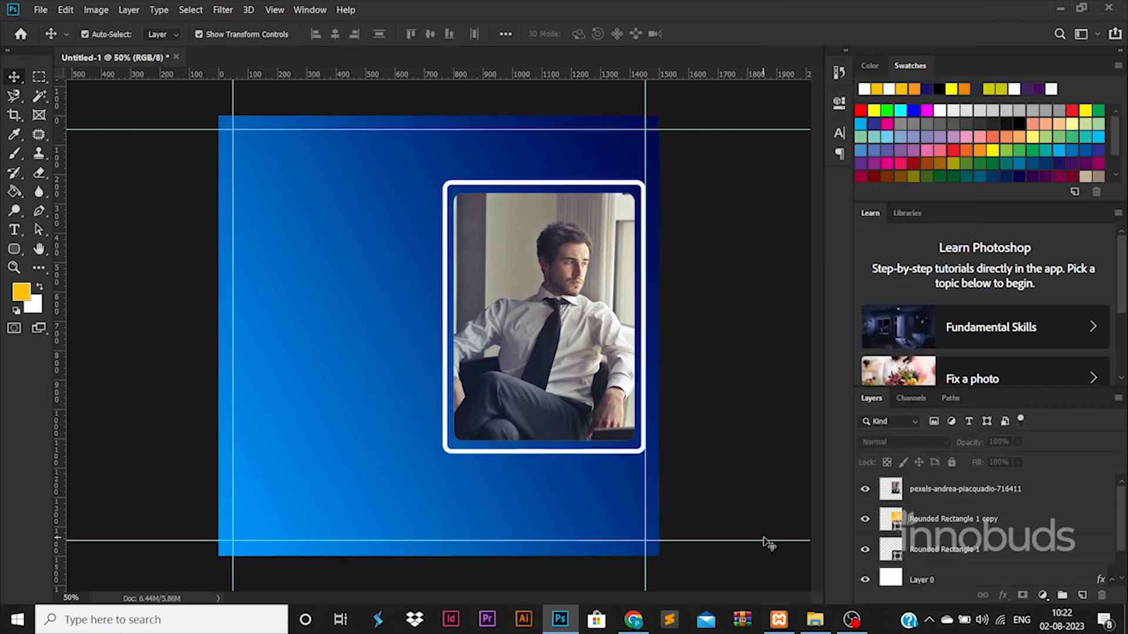
Set the Rounded Rectangle 1 outline stroke to yellow from the recently used colours.
{"action": "left_click", "coordinate": [458, 184]}
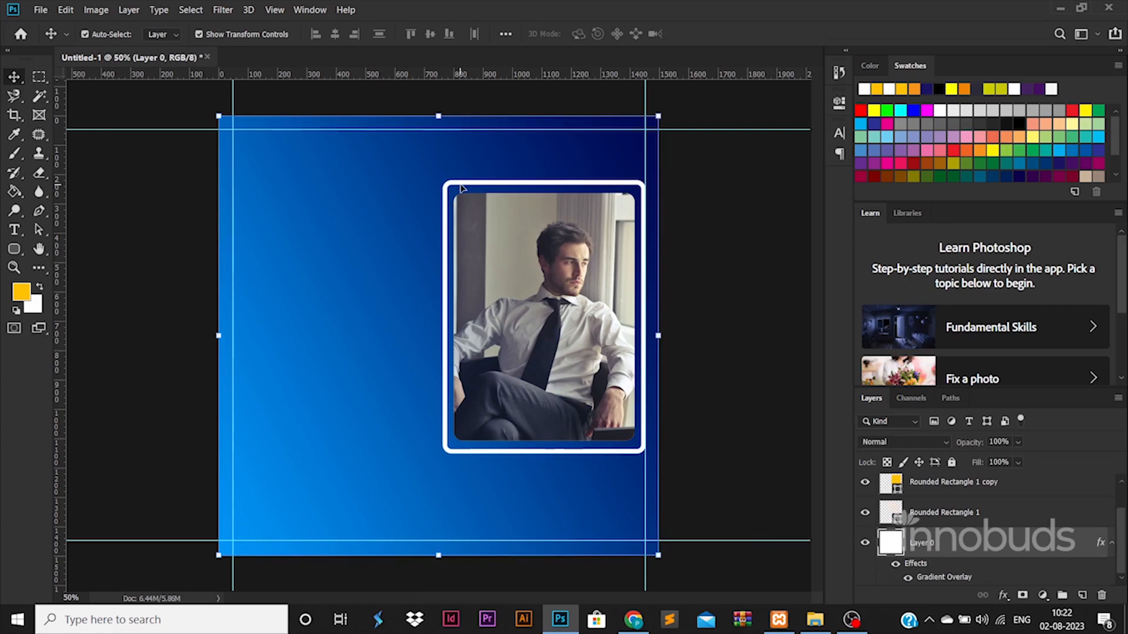
{"action": "left_click", "coordinate": [462, 188]}
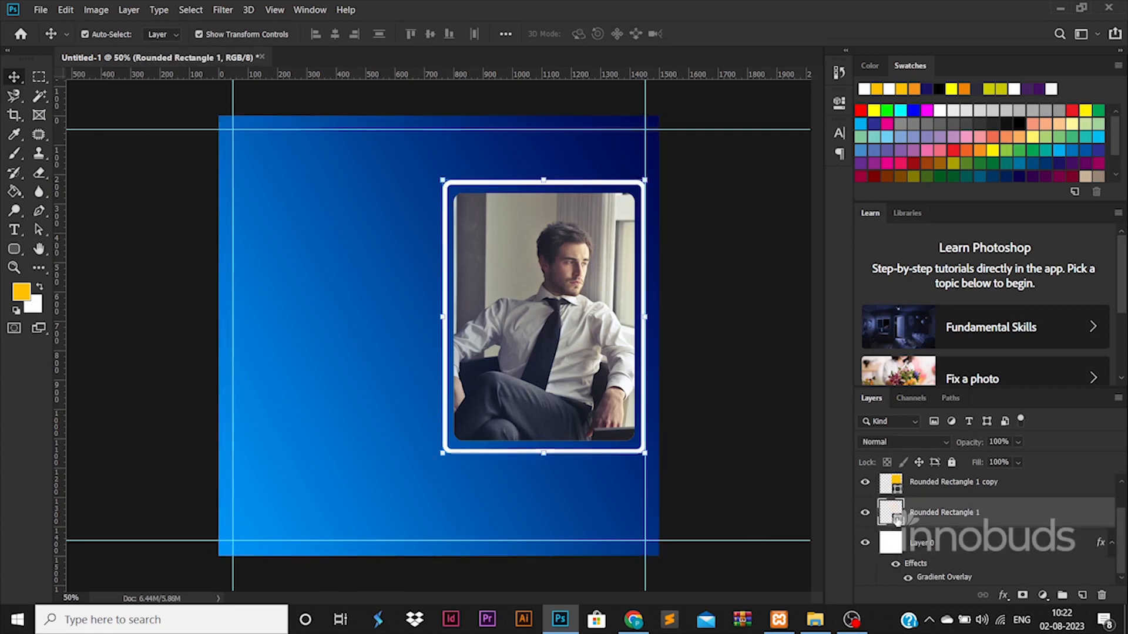
{"action": "double_click", "coordinate": [893, 514]}
{"action": "left_click_drag", "start_coordinate": [927, 449], "coordinate": [927, 444]}
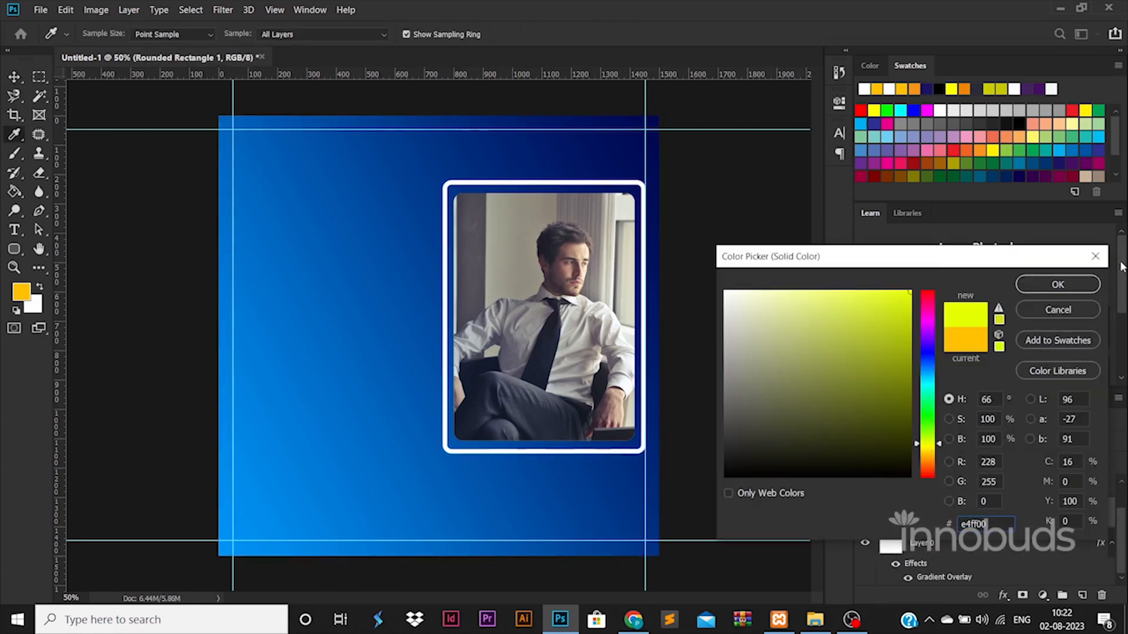
{"action": "left_click", "coordinate": [1095, 256]}
{"action": "left_click", "coordinate": [14, 248]}
{"action": "left_click", "coordinate": [217, 35]}
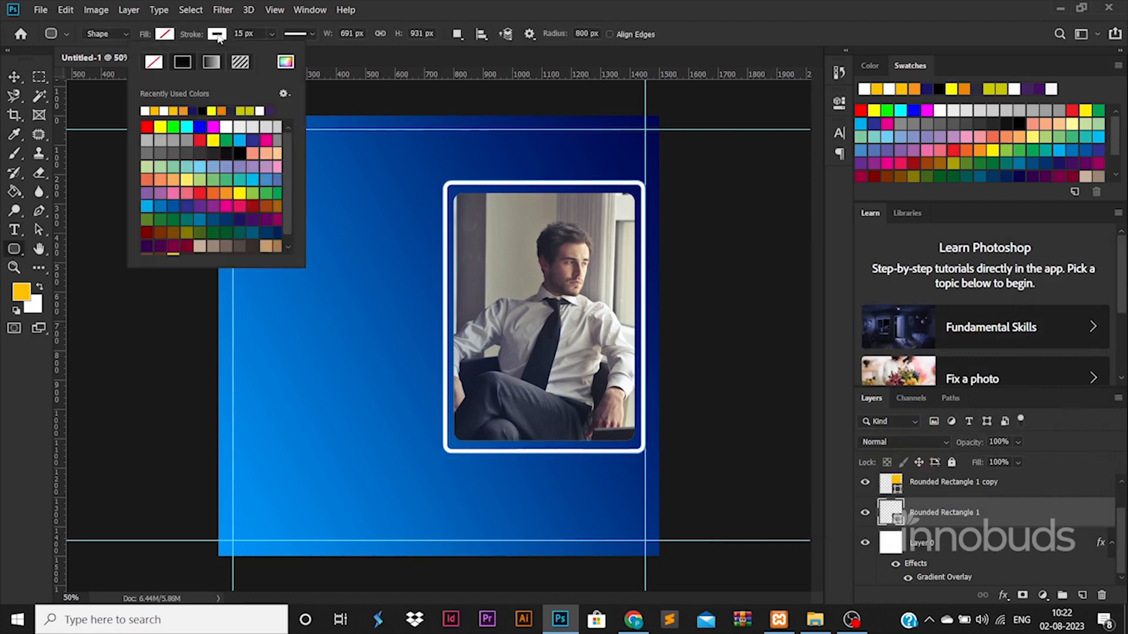
{"action": "left_click", "coordinate": [217, 110]}
{"action": "left_click", "coordinate": [14, 77]}
{"action": "left_click", "coordinate": [140, 217]}
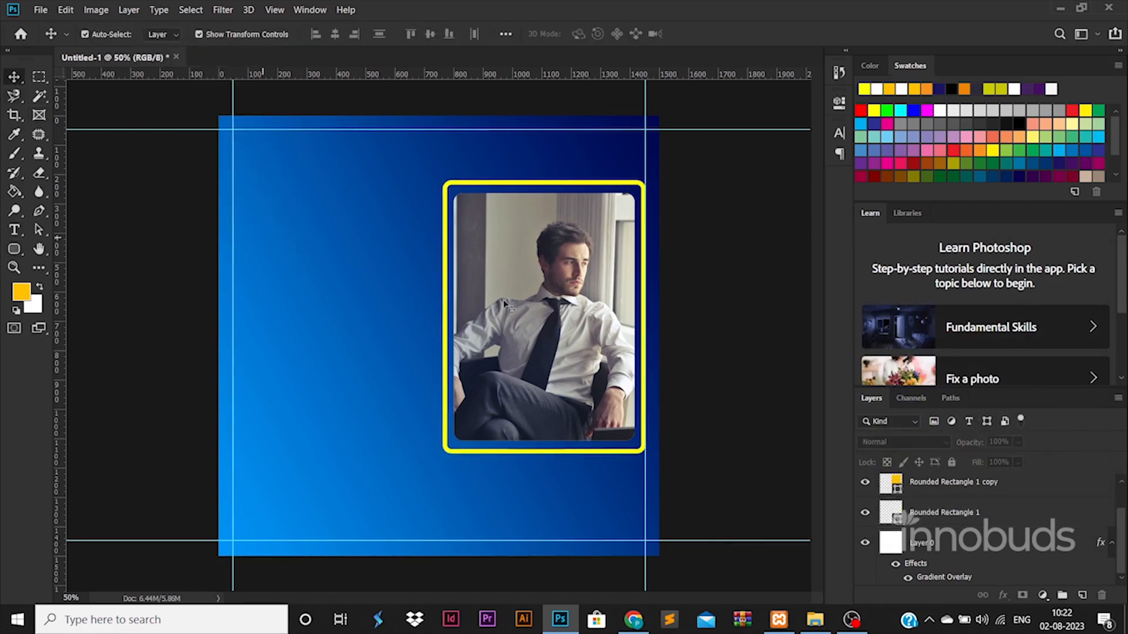
{"action": "left_click", "coordinate": [946, 511]}
Rasterize the yellow frame layer and draw a large yellow rounded bar.
{"action": "right_click", "coordinate": [945, 512]}
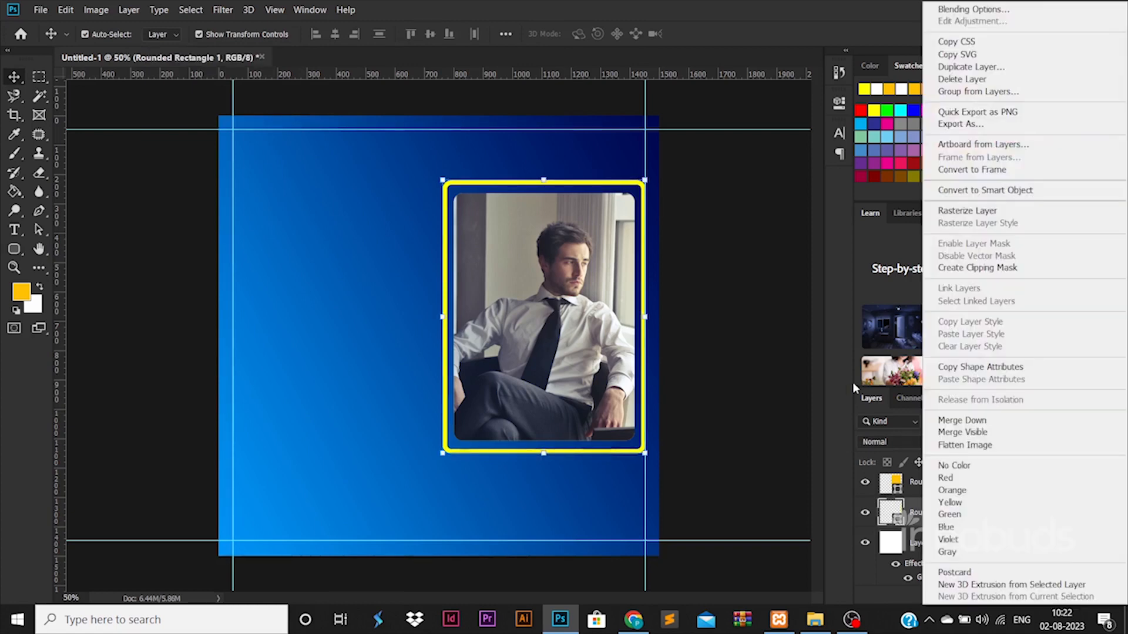
{"action": "left_click", "coordinate": [966, 211]}
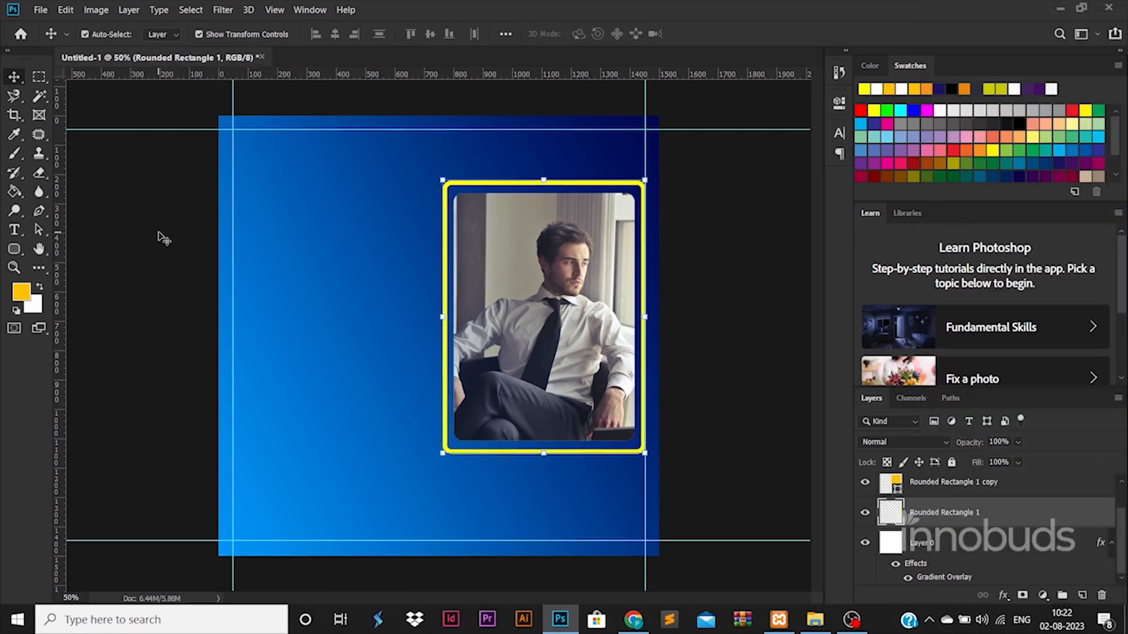
{"action": "left_click", "coordinate": [15, 256]}
{"action": "left_click_drag", "start_coordinate": [290, 228], "coordinate": [598, 311]}
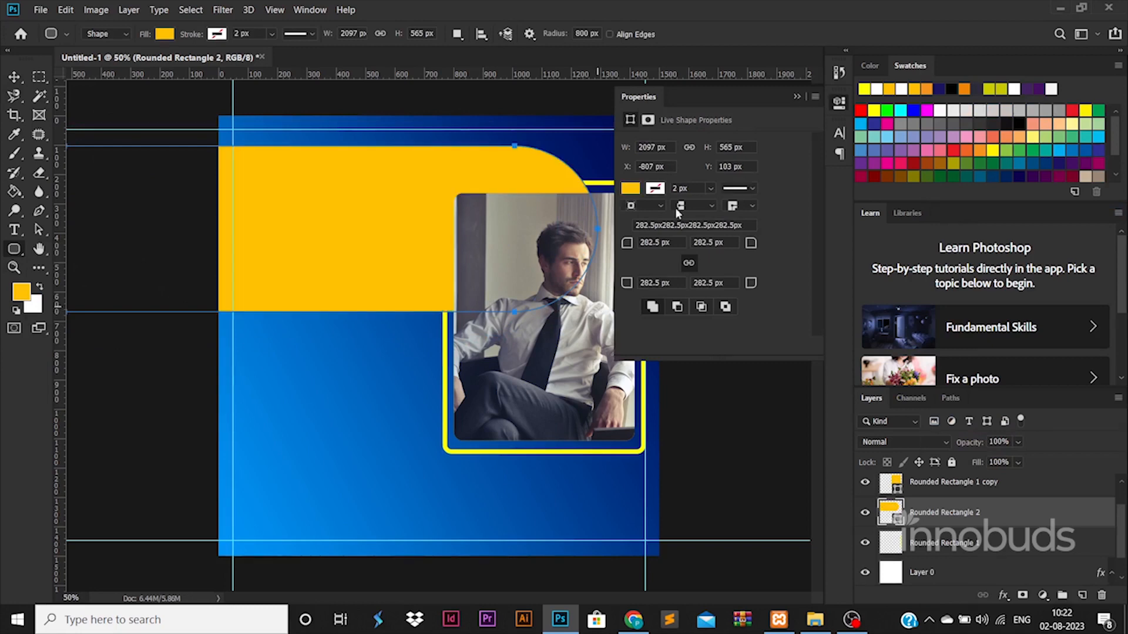
{"action": "left_click", "coordinate": [796, 98]}
Rotate the bar about -30°, stretch it, and position it diagonally behind the photo.
{"action": "key", "text": "v"}
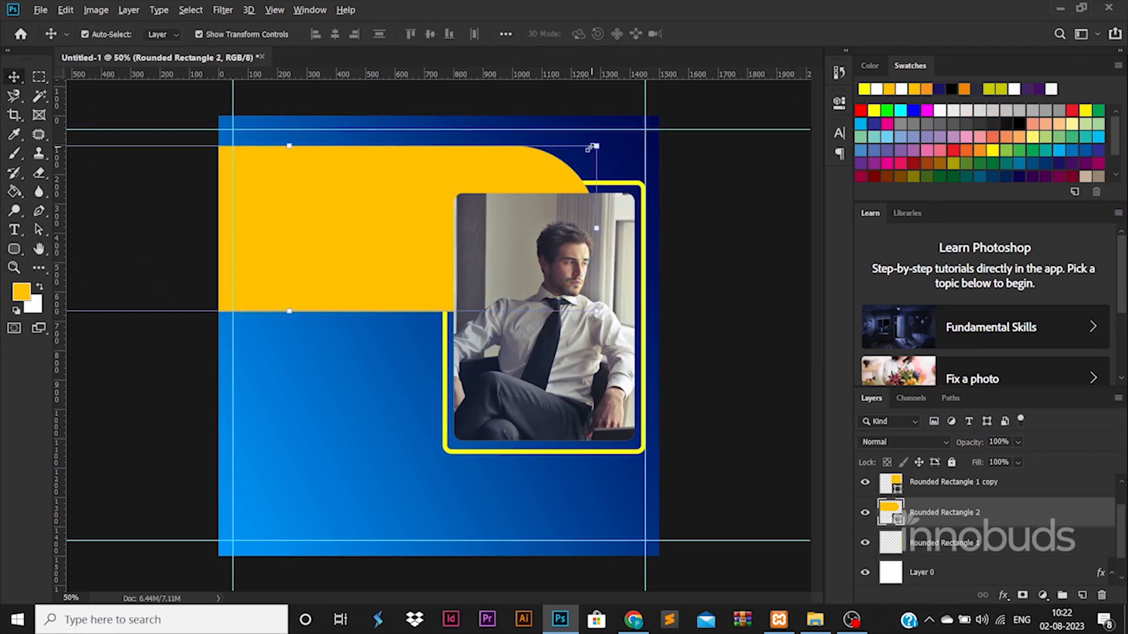
{"action": "left_click_drag", "start_coordinate": [594, 147], "coordinate": [440, 95]}
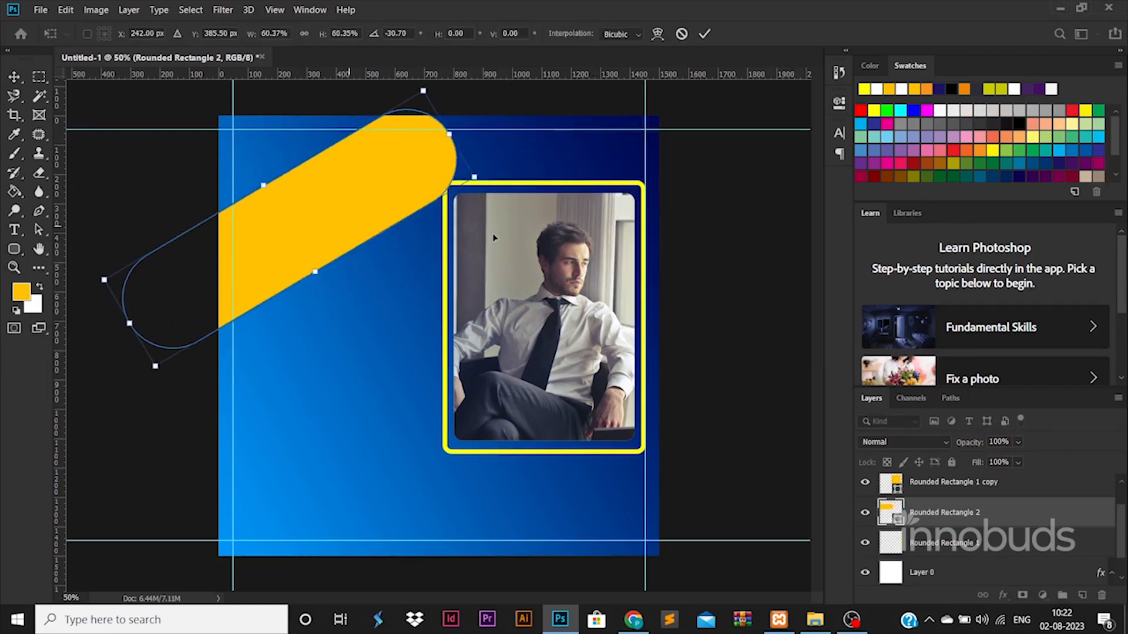
{"action": "left_click_drag", "start_coordinate": [349, 225], "coordinate": [571, 228]}
{"action": "left_click_drag", "start_coordinate": [536, 275], "coordinate": [580, 356]}
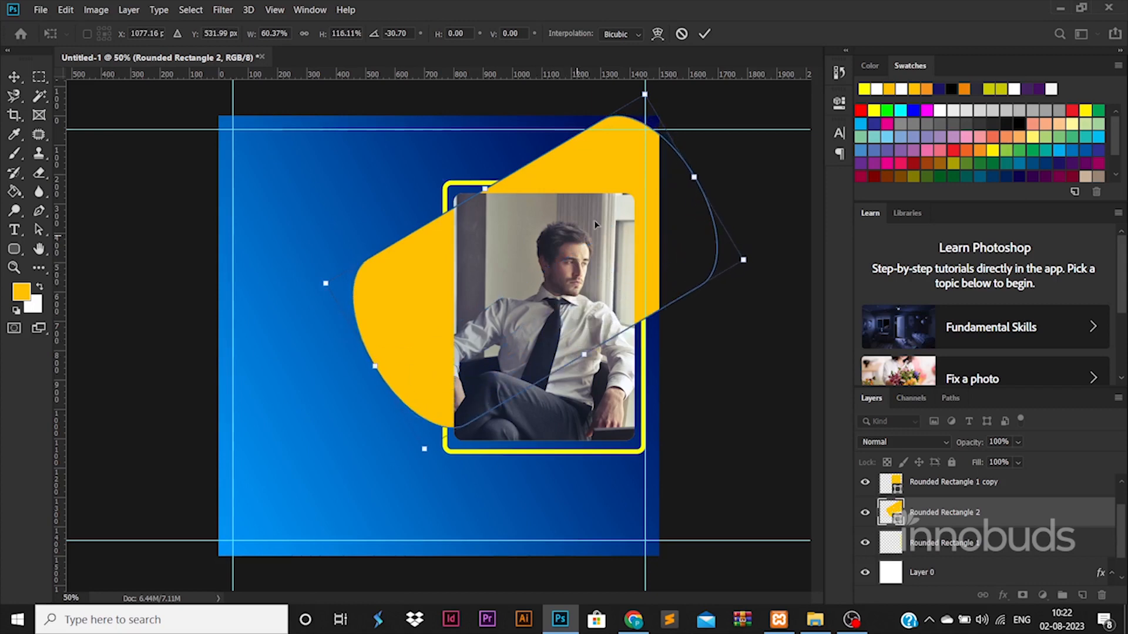
{"action": "left_click_drag", "start_coordinate": [694, 177], "coordinate": [892, 61]}
{"action": "left_click_drag", "start_coordinate": [606, 174], "coordinate": [518, 168]}
{"action": "key", "text": "Return"}
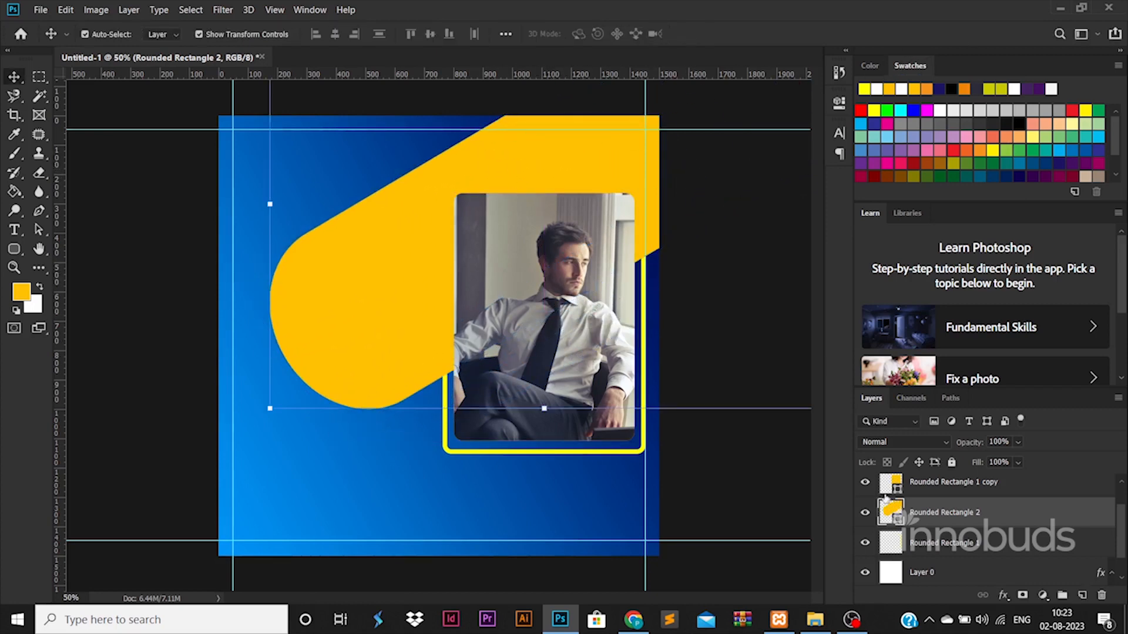
{"action": "left_click", "coordinate": [885, 503], "text": "ctrl"}
Undo a first cut attempt, restoring the yellow bar, and nudge the bar up-left.
{"action": "left_click", "coordinate": [944, 551]}
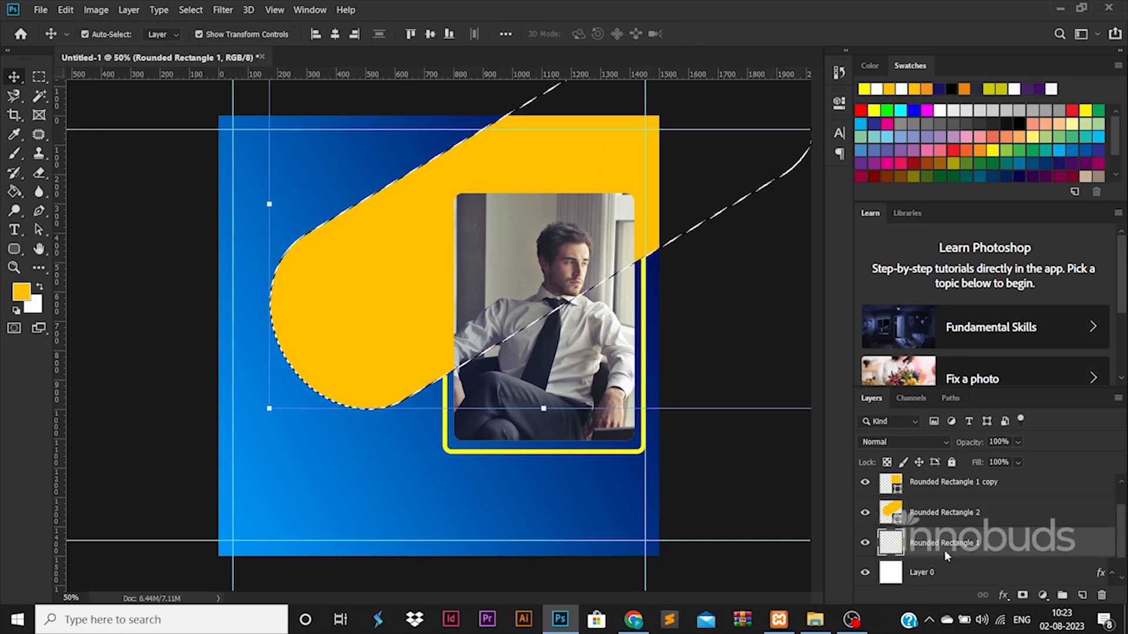
{"action": "left_click", "coordinate": [865, 513]}
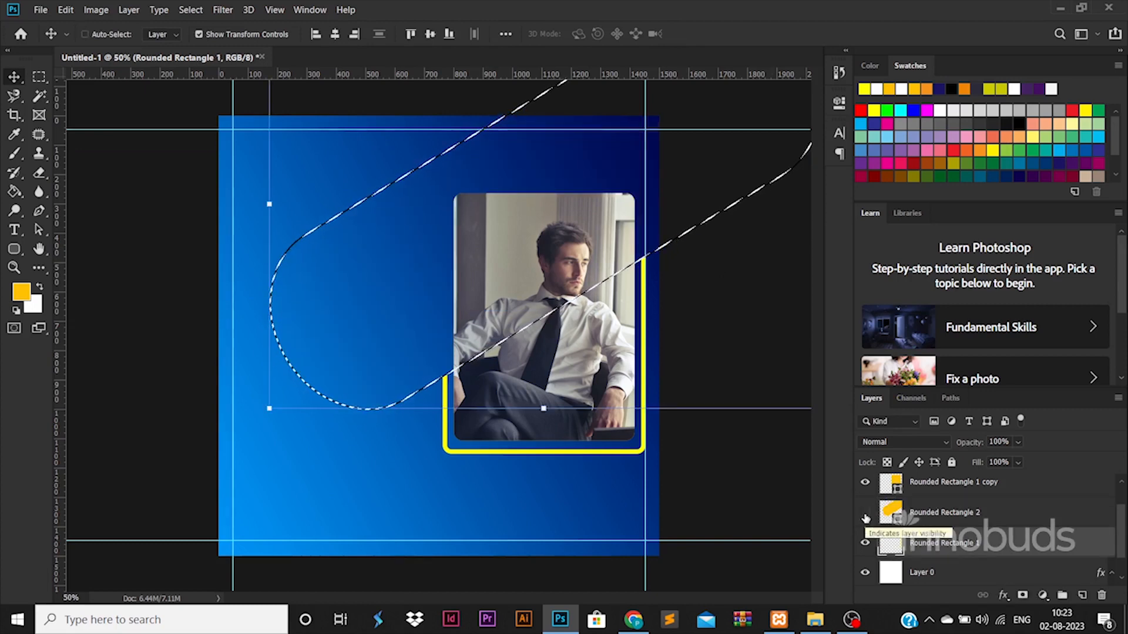
{"action": "key", "text": "ctrl+d"}
{"action": "key", "text": "u"}
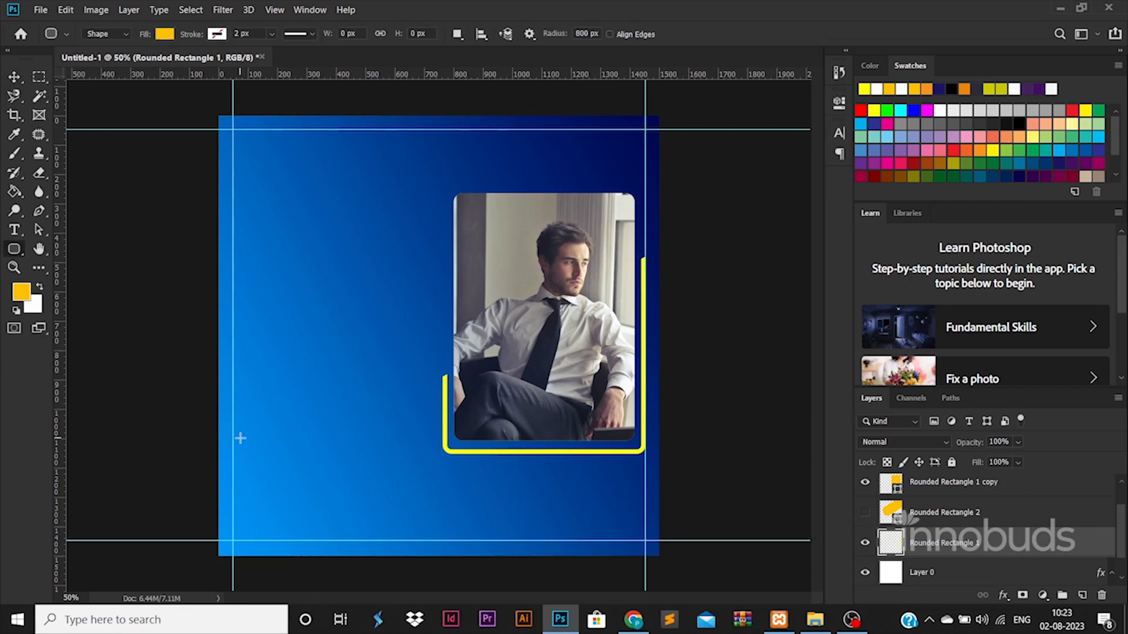
{"action": "left_click", "coordinate": [242, 440]}
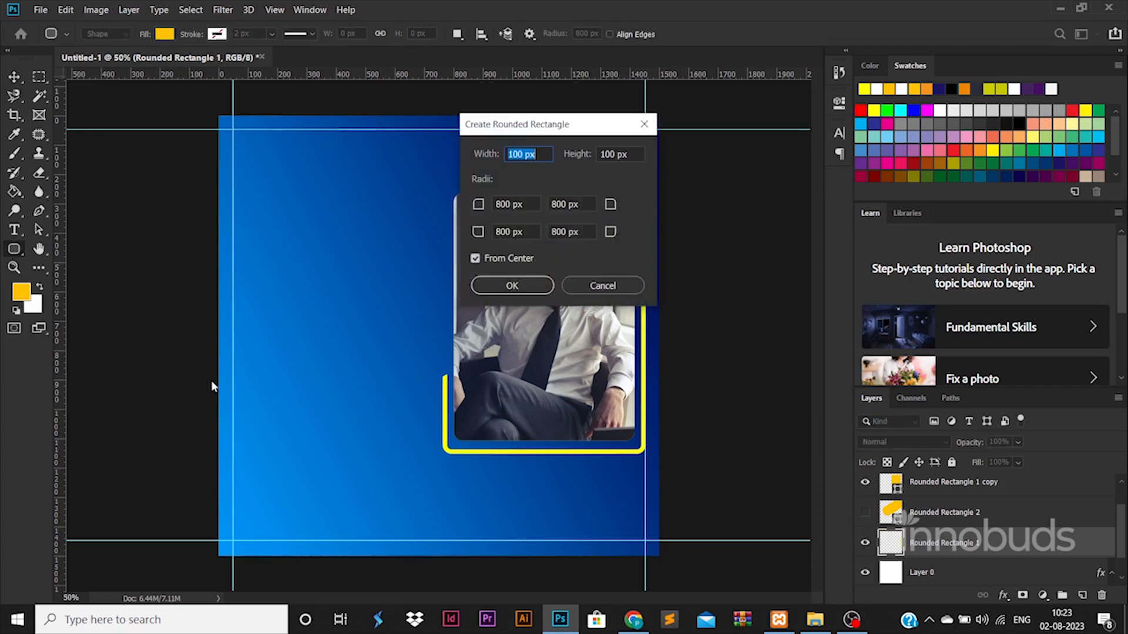
{"action": "left_click", "coordinate": [630, 290]}
{"action": "key", "text": "ctrl+z"}
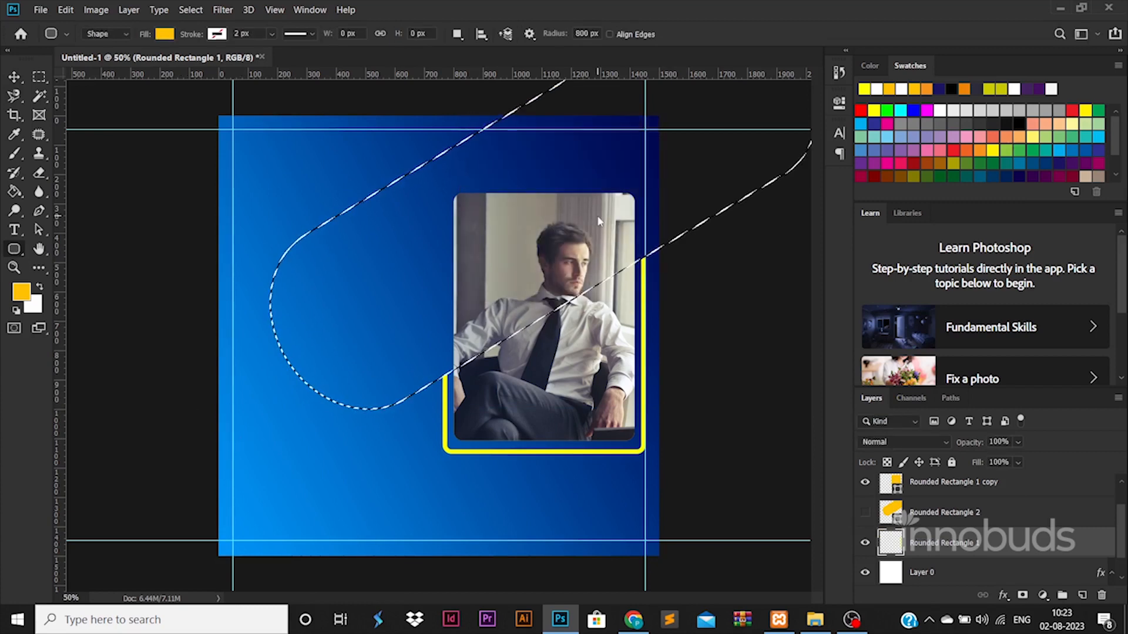
{"action": "key", "text": "ctrl+z"}
{"action": "key", "text": "ctrl+z"}
{"action": "left_click", "coordinate": [14, 78]}
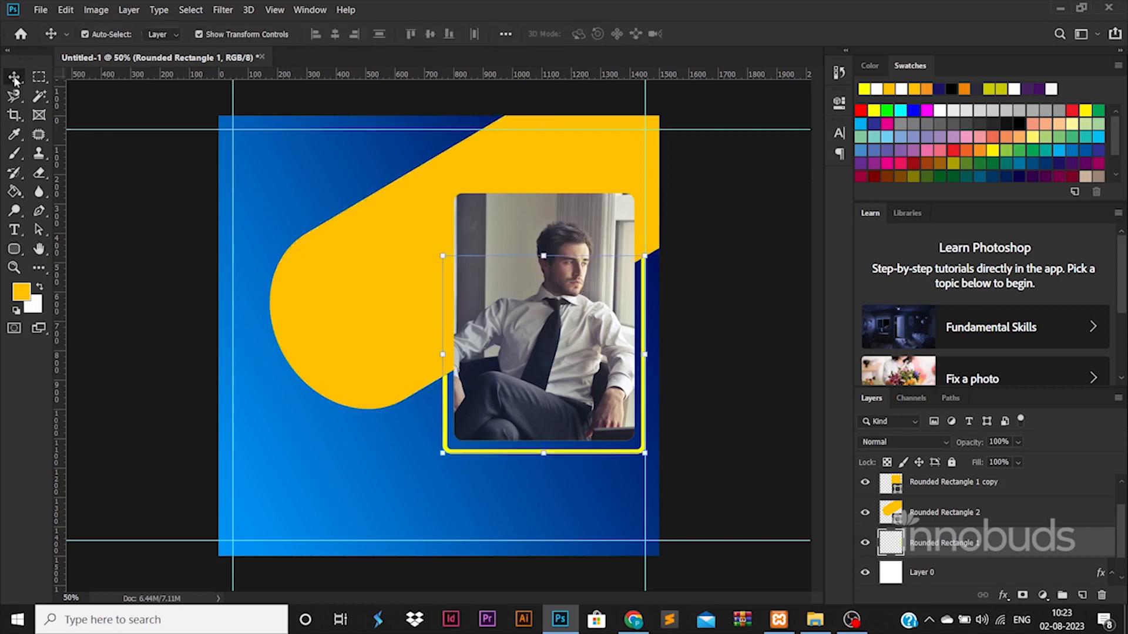
{"action": "left_click", "coordinate": [422, 376], "text": "ctrl"}
{"action": "left_click_drag", "start_coordinate": [421, 376], "coordinate": [404, 321]}
{"action": "key", "text": "ctrl+z"}
{"action": "key", "text": "ctrl+z"}
{"action": "key", "text": "ctrl+z"}
{"action": "key", "text": "ctrl+z"}
{"action": "key", "text": "ctrl+z"}
Delete the part of the yellow frame under the bar's outline, then hide the bar.
{"action": "left_click", "coordinate": [892, 523], "text": "ctrl"}
{"action": "left_click", "coordinate": [961, 546]}
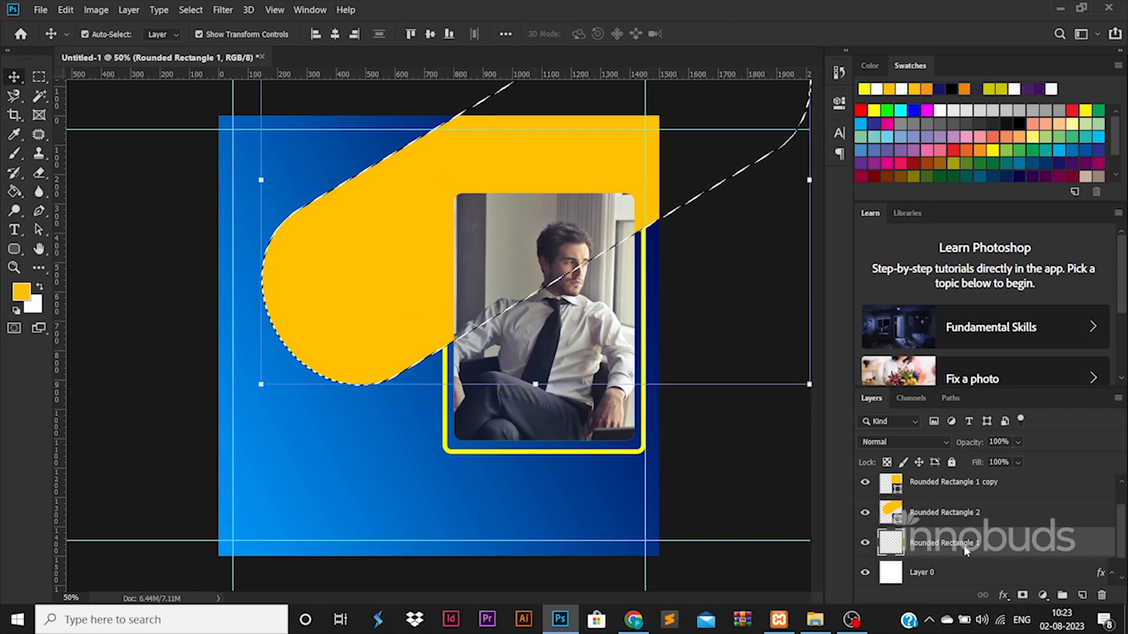
{"action": "key", "text": "Delete"}
{"action": "key", "text": "ctrl+d"}
{"action": "left_click", "coordinate": [864, 515]}
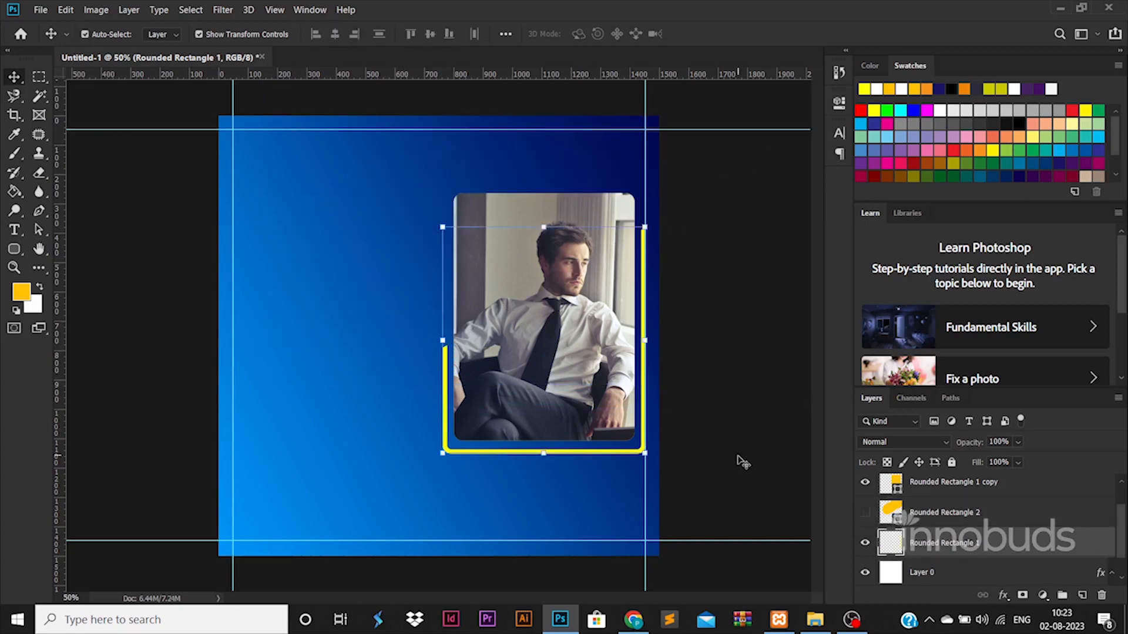
Draw a new yellow rounded rectangle and nudge it into the poster's top-left corner.
{"action": "left_click", "coordinate": [7, 249]}
{"action": "left_click_drag", "start_coordinate": [157, 302], "coordinate": [544, 382]}
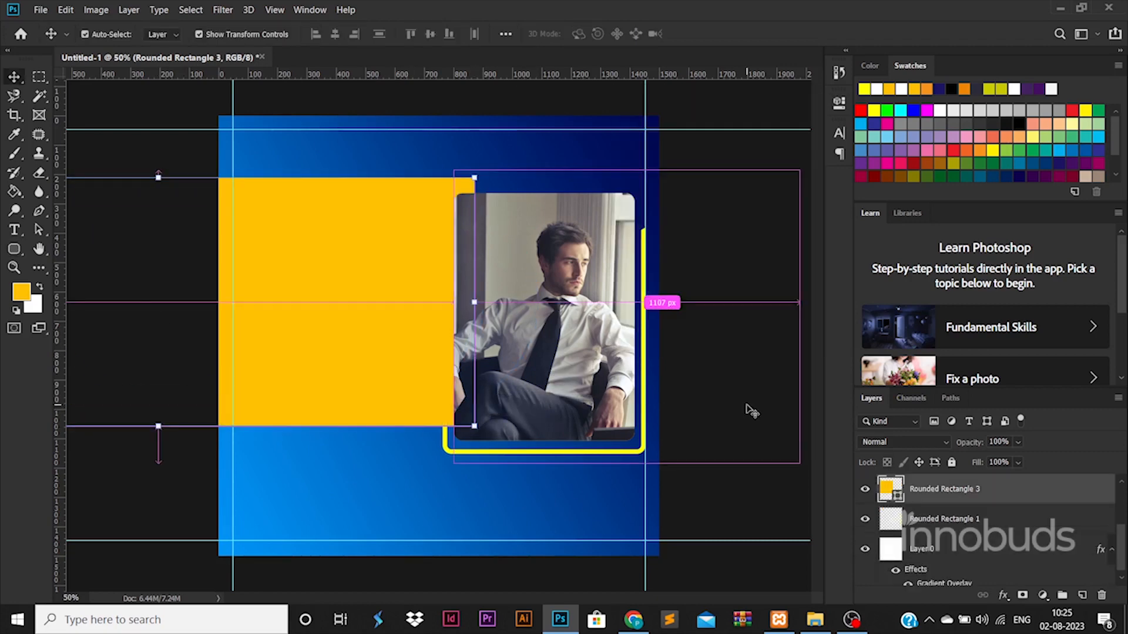
{"action": "left_click_drag", "start_coordinate": [752, 411], "coordinate": [370, 294]}
{"action": "left_click", "coordinate": [710, 340]}
{"action": "key", "text": "Left"}
{"action": "key", "text": "Left"}
{"action": "key", "text": "Left"}
{"action": "key", "text": "Left"}
{"action": "key", "text": "Left"}
{"action": "key", "text": "Left"}
{"action": "key", "text": "Left"}
{"action": "key", "text": "Left"}
{"action": "key", "text": "Left"}
{"action": "key", "text": "Left"}
{"action": "key", "text": "Left"}
{"action": "key", "text": "Left"}
{"action": "key", "text": "Left"}
{"action": "key", "text": "Left"}
{"action": "key", "text": "Left"}
{"action": "key", "text": "Left"}
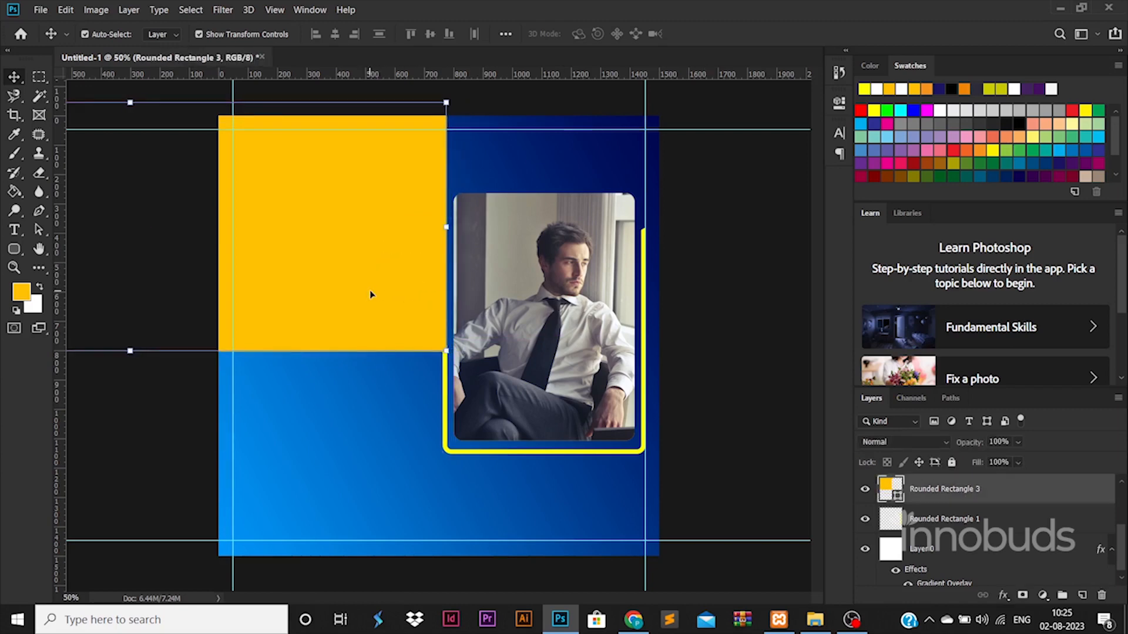
{"action": "left_click", "coordinate": [733, 439]}
Add Pattern and Gradient Overlays to Rounded Rectangle 3, sampling yellow for the left stop.
{"action": "left_click", "coordinate": [373, 332]}
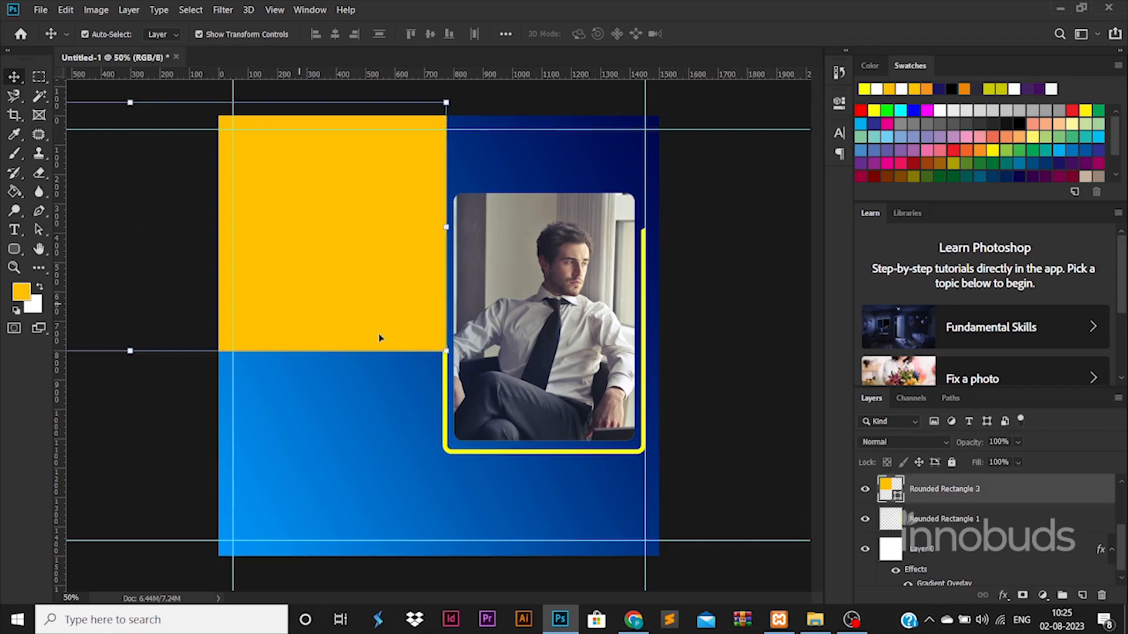
{"action": "double_click", "coordinate": [1070, 501]}
{"action": "left_click", "coordinate": [615, 485]}
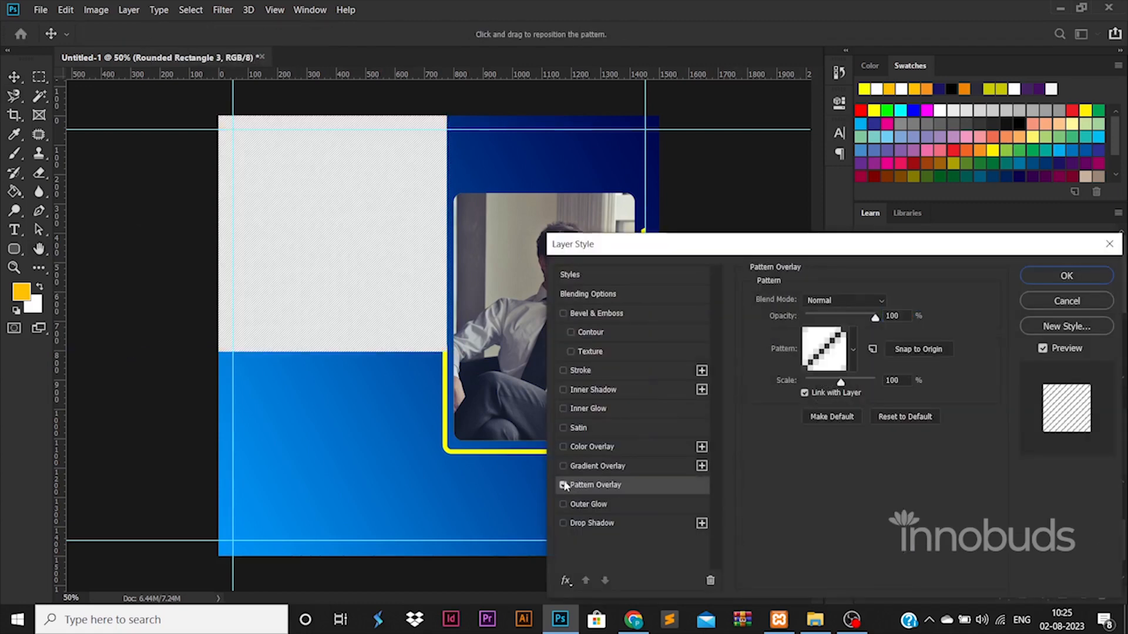
{"action": "left_click", "coordinate": [603, 467]}
{"action": "left_click", "coordinate": [824, 336]}
{"action": "double_click", "coordinate": [809, 497]}
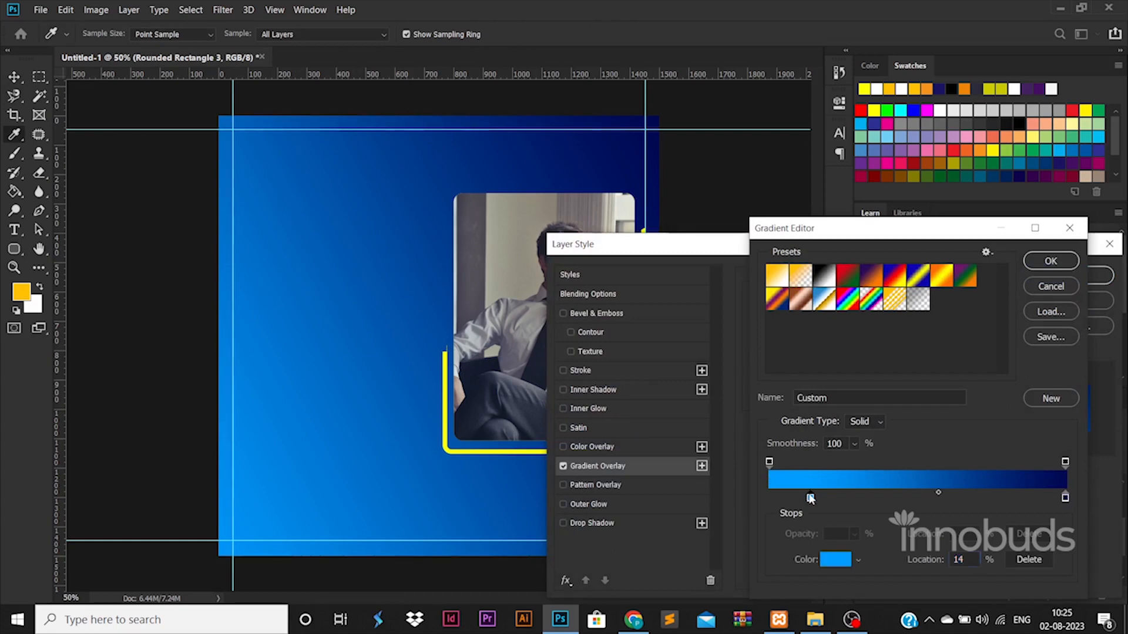
{"action": "left_click", "coordinate": [446, 406]}
{"action": "left_click", "coordinate": [1052, 309]}
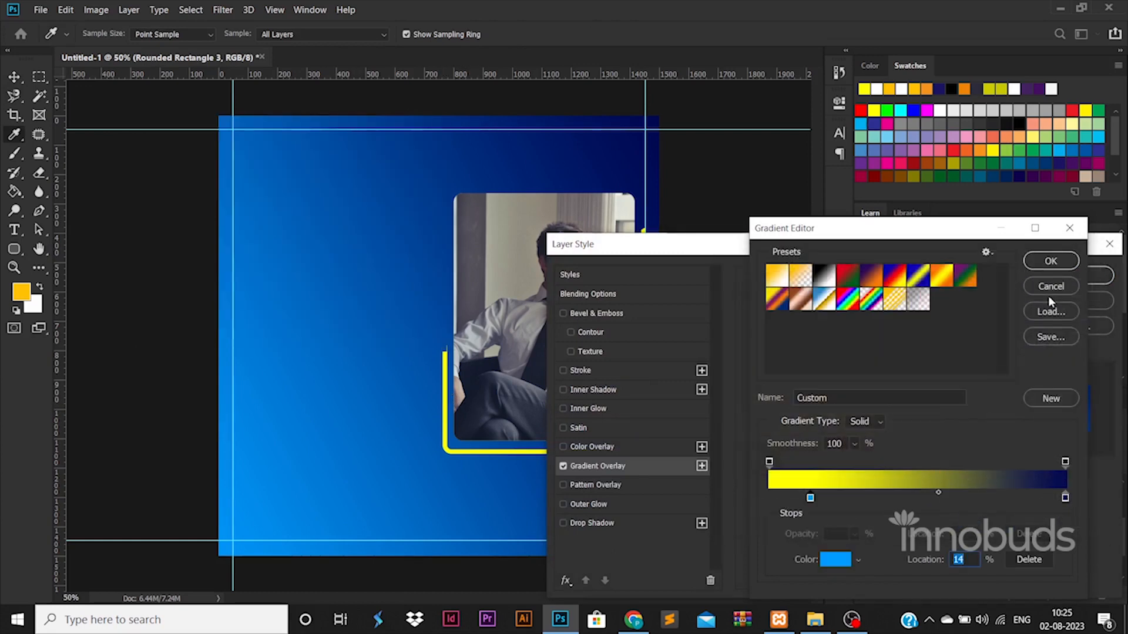
{"action": "double_click", "coordinate": [811, 499]}
{"action": "left_click", "coordinate": [478, 451]}
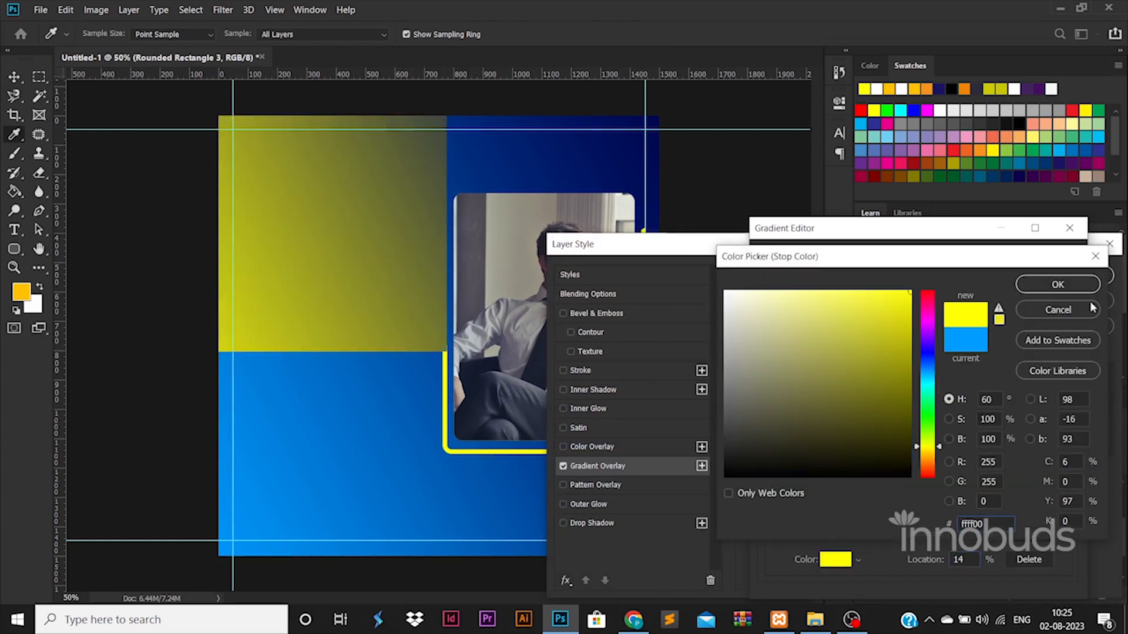
{"action": "left_click", "coordinate": [1057, 285]}
Set the right gradient stop to pure bright yellow, apply the style, and nudge the rectangle up.
{"action": "double_click", "coordinate": [1065, 499]}
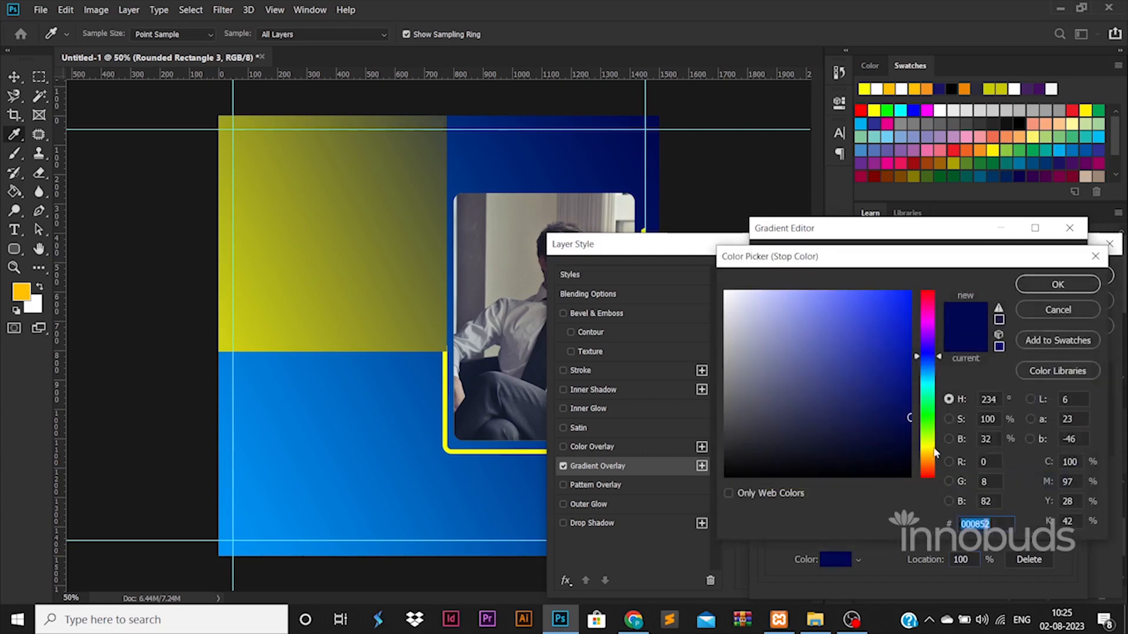
{"action": "left_click", "coordinate": [931, 454]}
{"action": "left_click_drag", "start_coordinate": [871, 395], "coordinate": [941, 257]}
{"action": "left_click", "coordinate": [929, 451]}
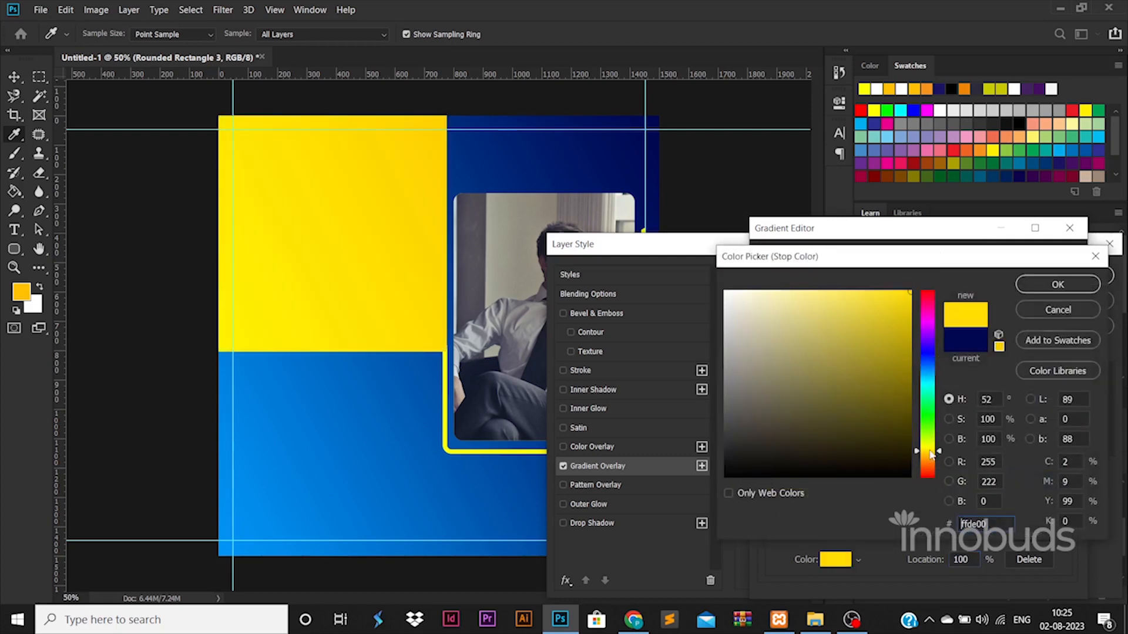
{"action": "left_click", "coordinate": [1063, 286]}
{"action": "left_click", "coordinate": [1050, 260]}
{"action": "left_click", "coordinate": [1083, 284]}
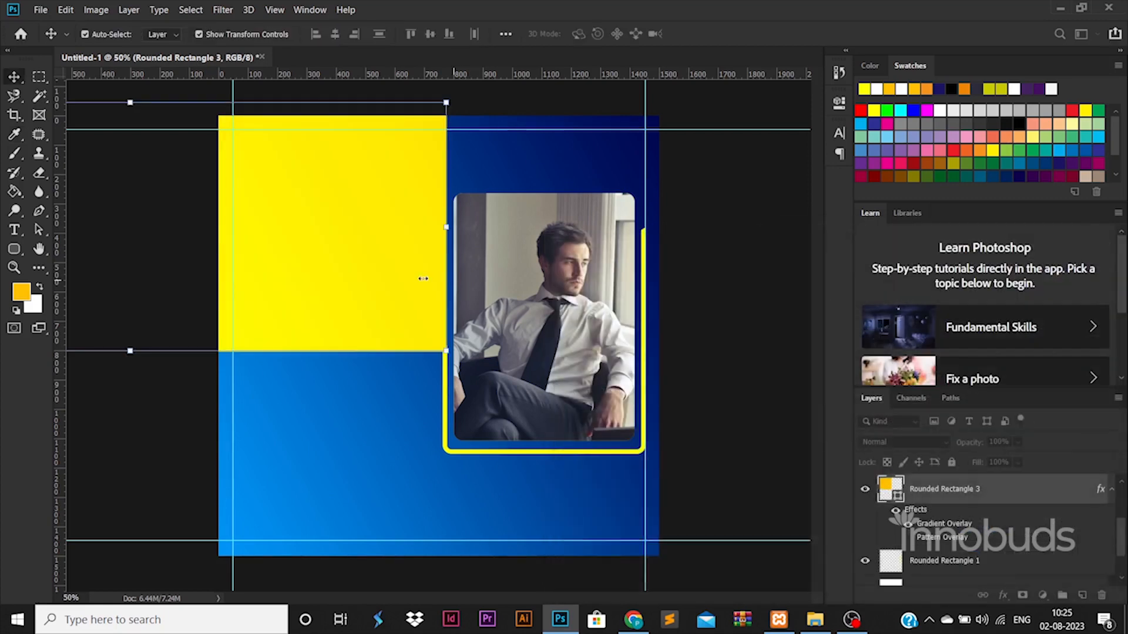
{"action": "left_click_drag", "start_coordinate": [423, 276], "coordinate": [422, 265]}
Nudge the yellow rectangle slightly downward.
{"action": "left_click", "coordinate": [696, 376]}
{"action": "left_click", "coordinate": [347, 287]}
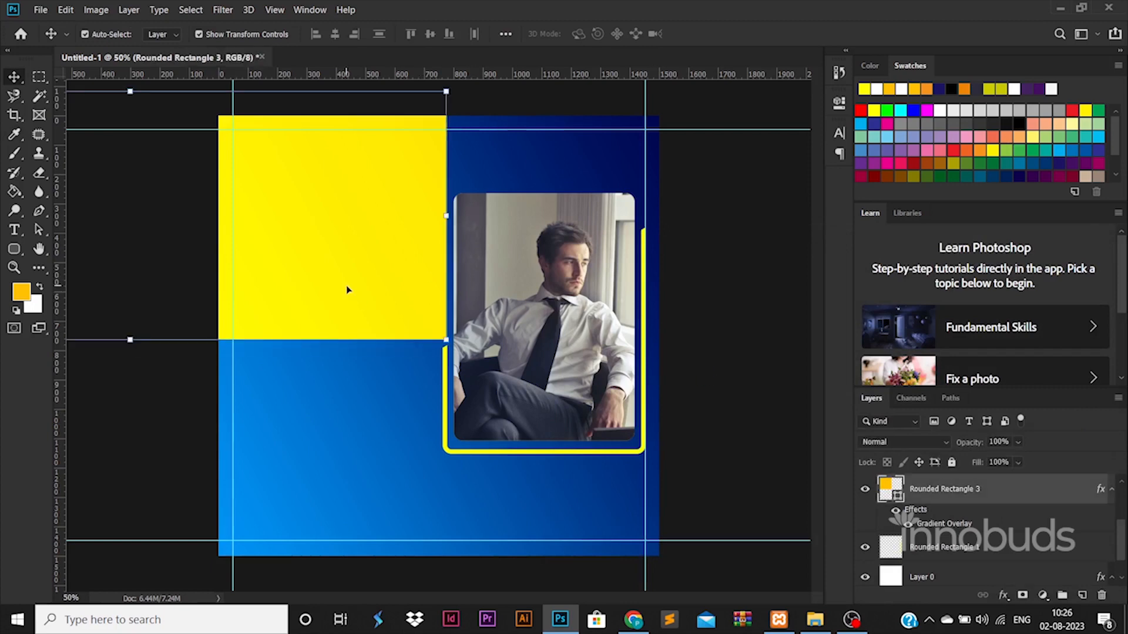
{"action": "key", "text": "Down"}
{"action": "key", "text": "Down"}
{"action": "key", "text": "Down"}
{"action": "key", "text": "Down"}
{"action": "key", "text": "Down"}
{"action": "key", "text": "Down"}
{"action": "left_click", "coordinate": [744, 383]}
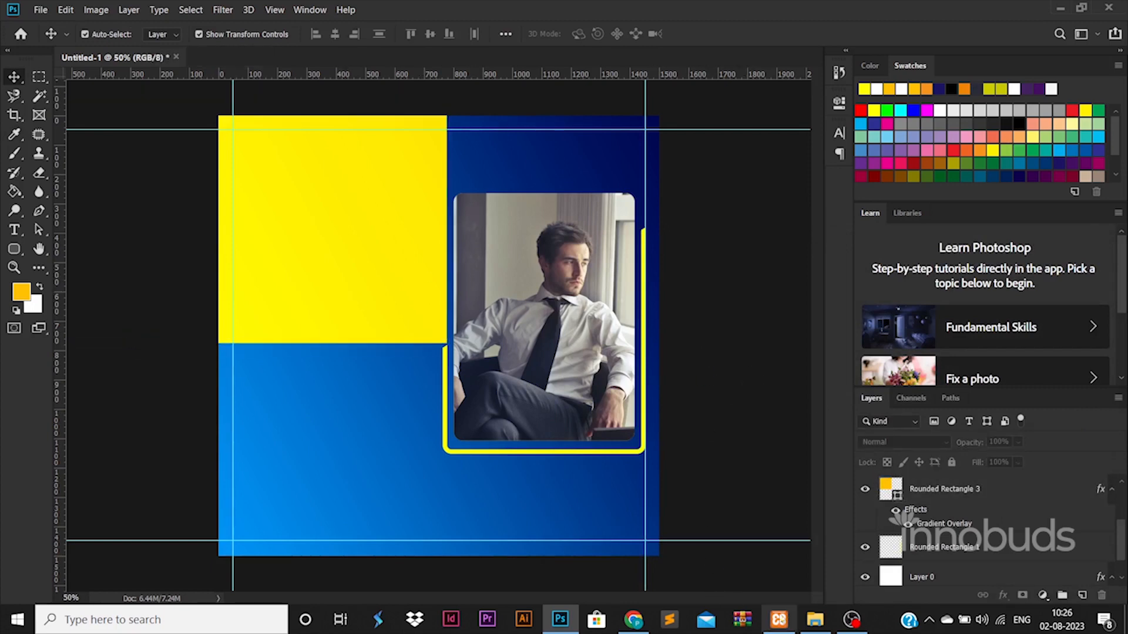
Place the city buildings photo and move its layer just above the background.
{"action": "left_click", "coordinate": [815, 619]}
{"action": "left_click_drag", "start_coordinate": [329, 117], "coordinate": [526, 421]}
{"action": "key", "text": "Return"}
{"action": "left_click_drag", "start_coordinate": [988, 491], "coordinate": [988, 531]}
Fade the buildings photo layer to 15% opacity.
{"action": "right_click", "coordinate": [988, 530]}
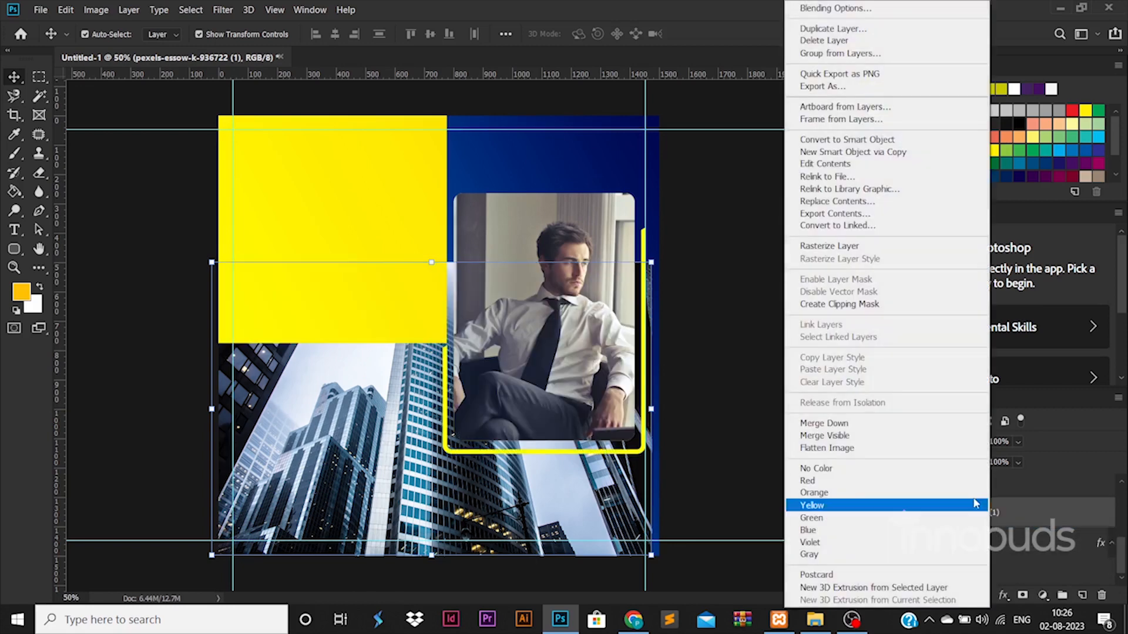
{"action": "left_click", "coordinate": [831, 247]}
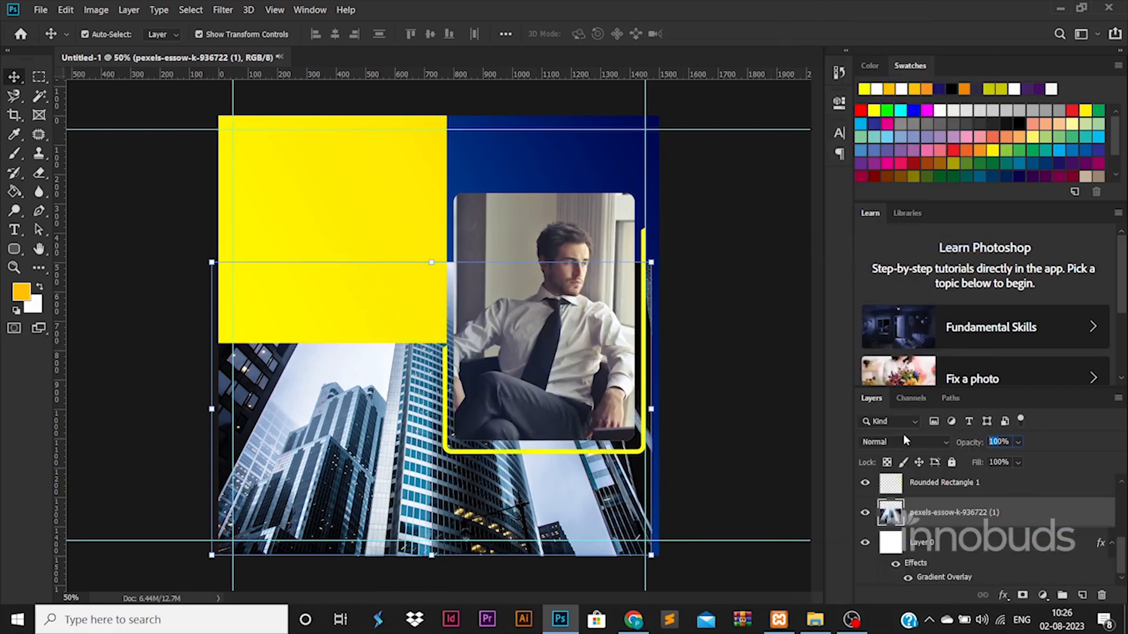
{"action": "type", "text": "50"}
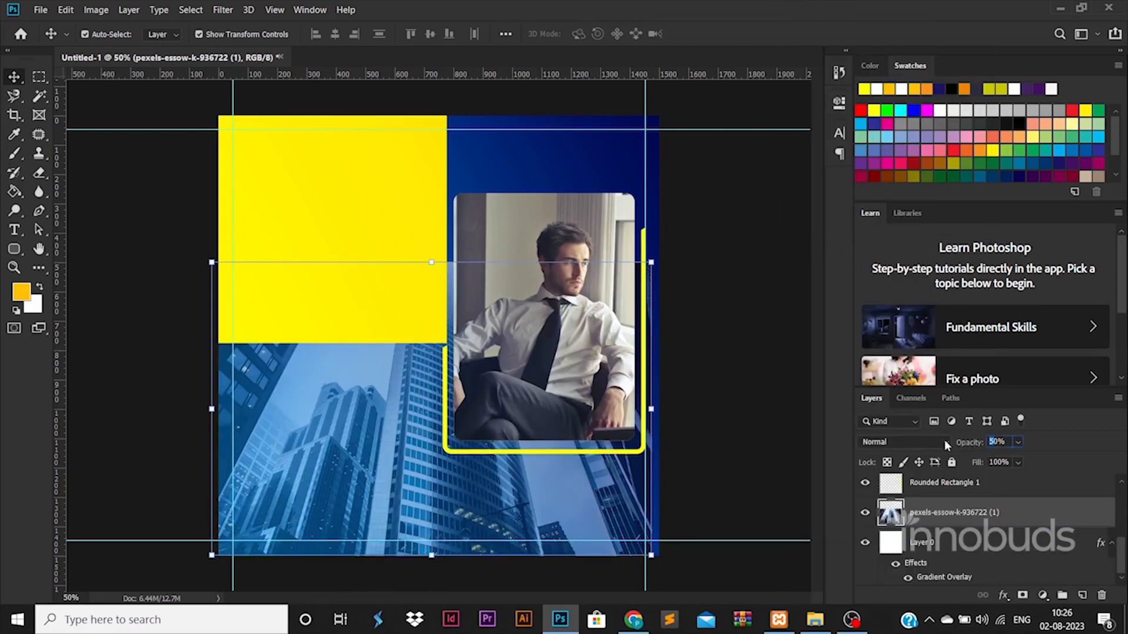
{"action": "type", "text": "20"}
{"action": "left_click", "coordinate": [39, 173]}
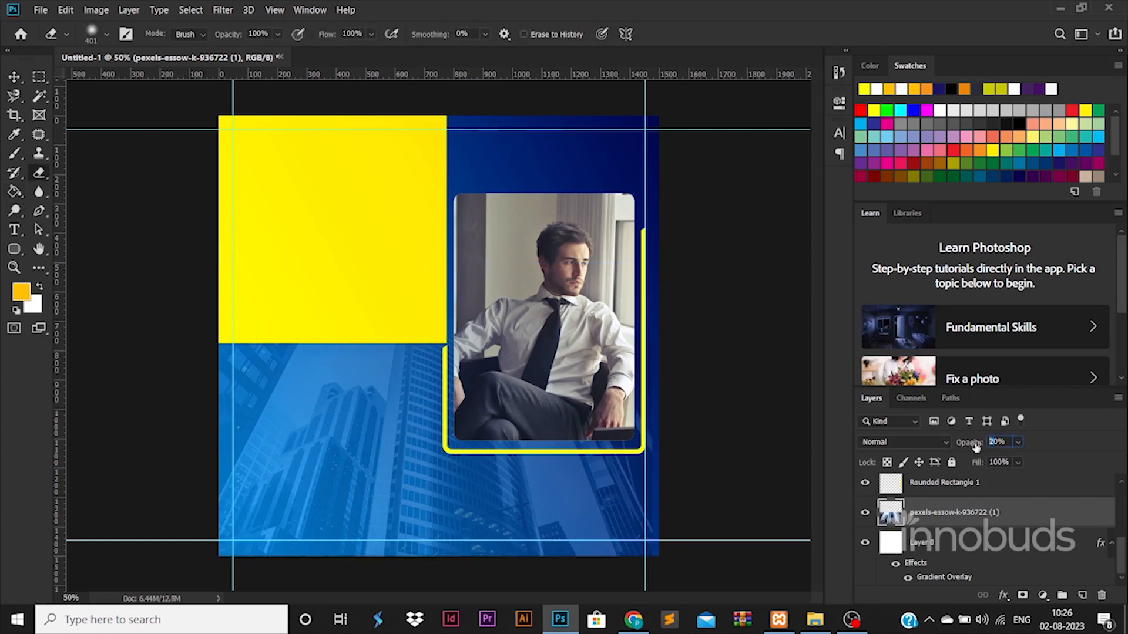
{"action": "type", "text": "15"}
{"action": "left_click", "coordinate": [14, 77]}
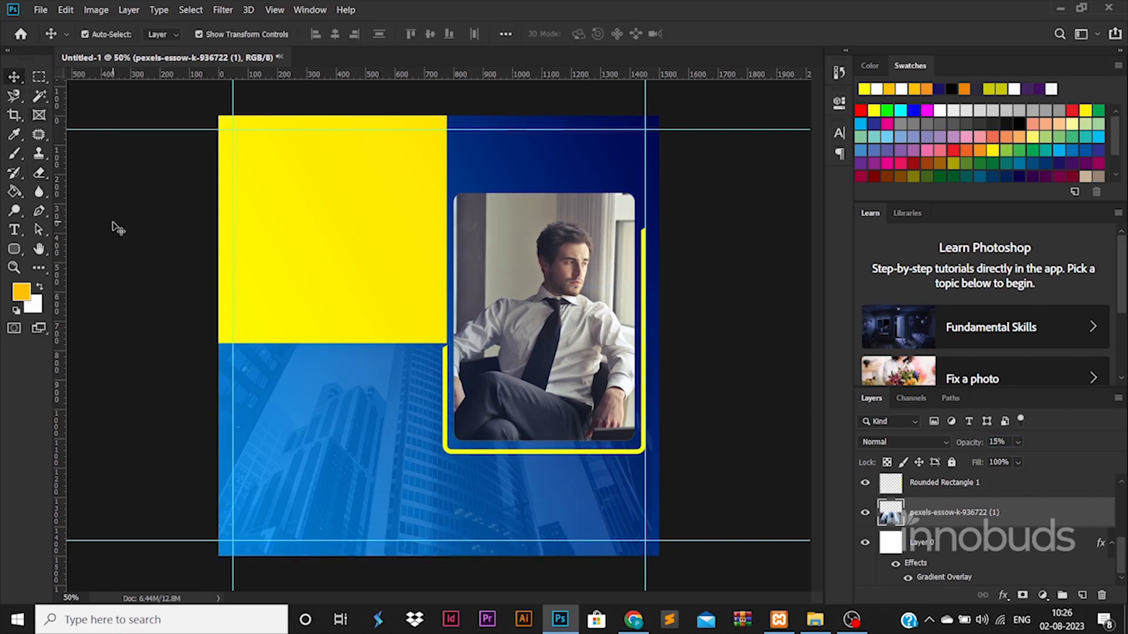
{"action": "left_click", "coordinate": [113, 225]}
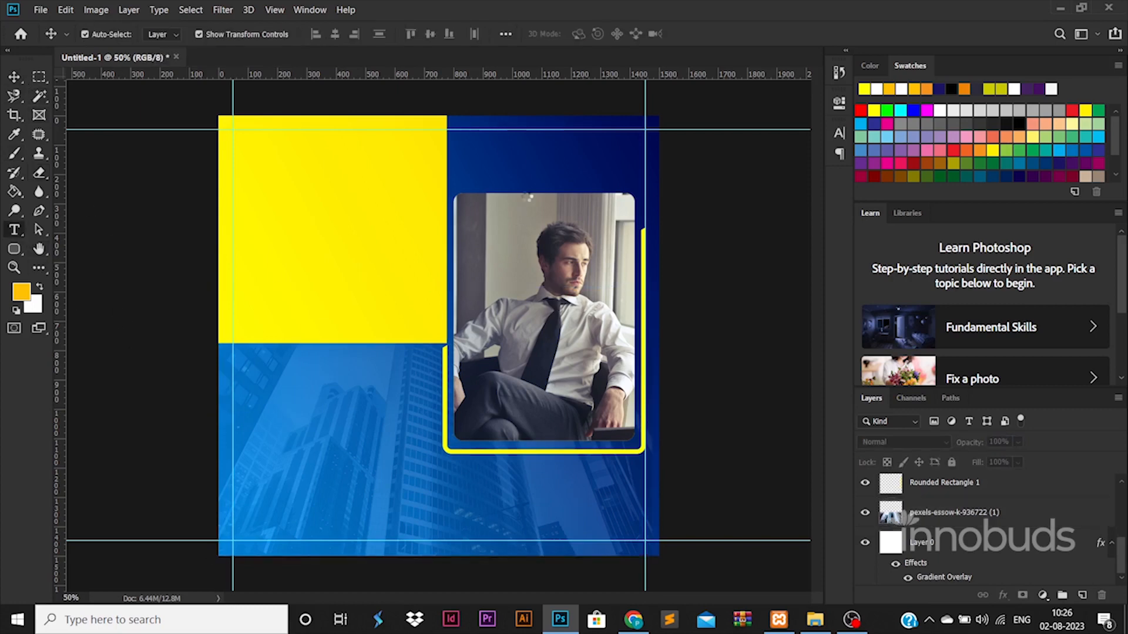
Add a 'LOGO' text layer above the businessman photo.
{"action": "key", "text": "t"}
{"action": "left_click", "coordinate": [538, 259]}
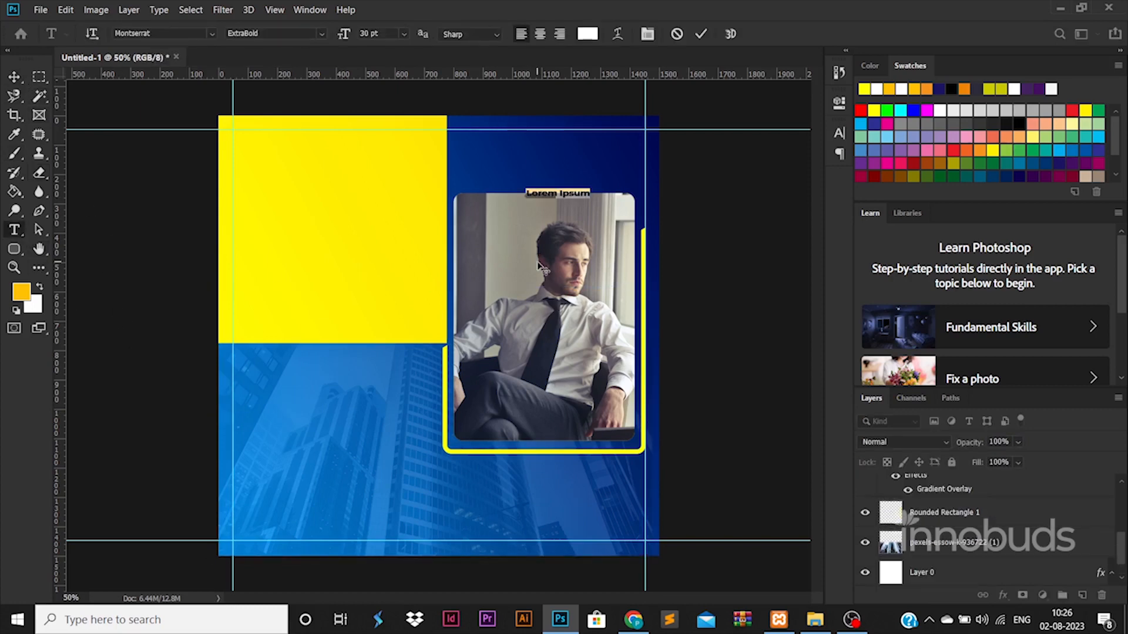
{"action": "type", "text": "LOGO"}
{"action": "left_click", "coordinate": [14, 77]}
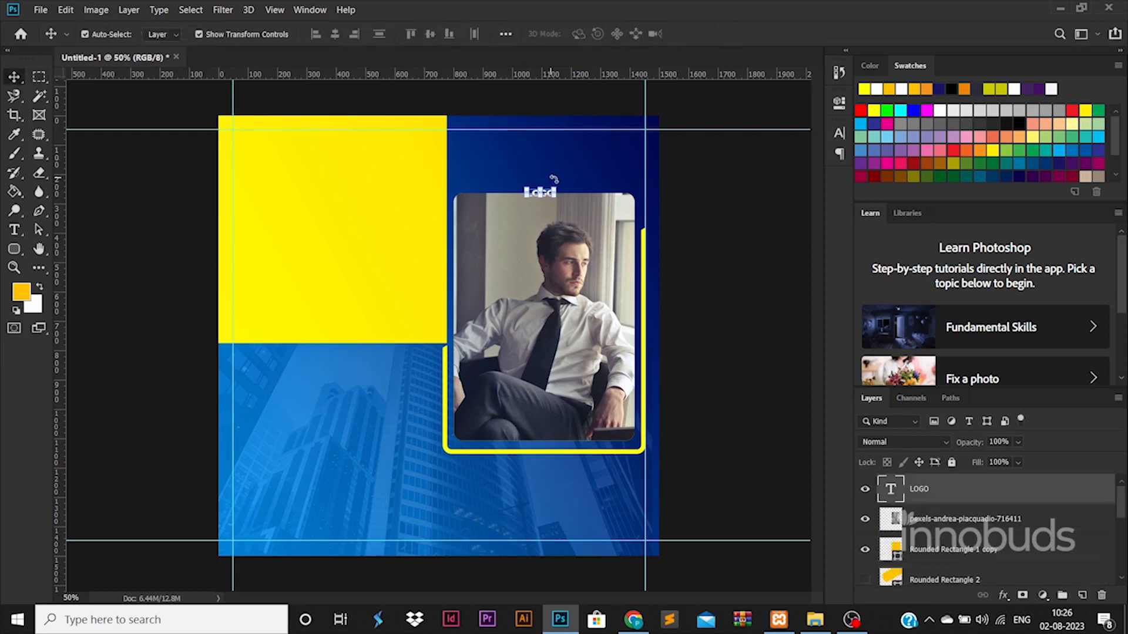
Enlarge LOGO and fit it against the top-right guides.
{"action": "key", "text": "ctrl+t"}
{"action": "left_click_drag", "start_coordinate": [612, 167], "coordinate": [635, 145]}
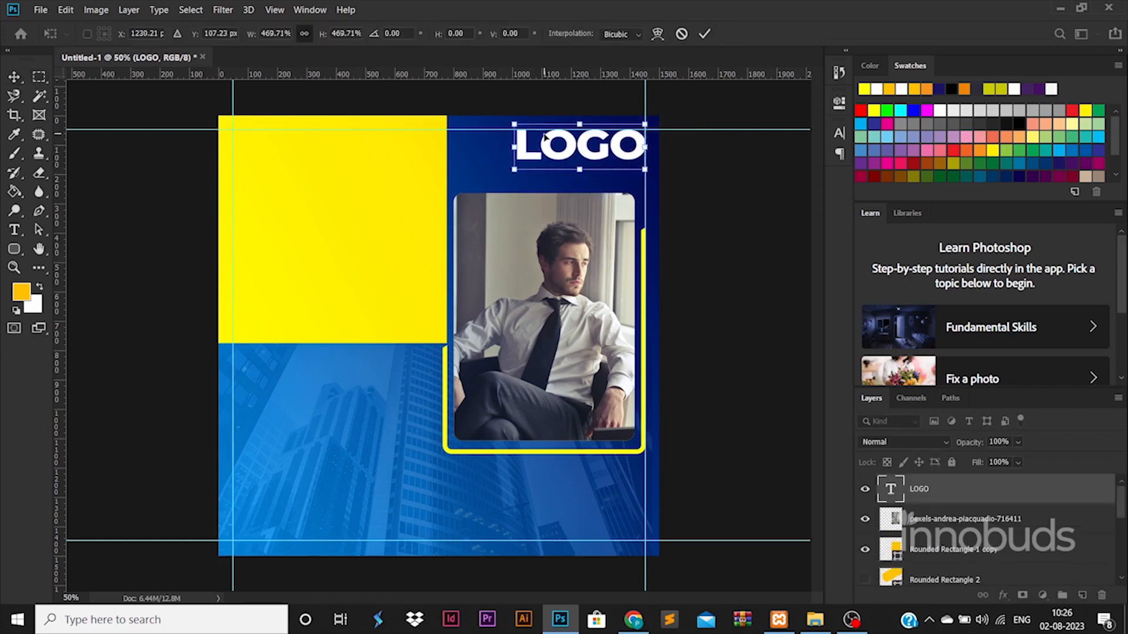
{"action": "left_click_drag", "start_coordinate": [515, 121], "coordinate": [602, 143]}
{"action": "key", "text": "Return"}
{"action": "key", "text": "Up"}
{"action": "key", "text": "Up"}
{"action": "key", "text": "Up"}
{"action": "key", "text": "Up"}
{"action": "key", "text": "Up"}
{"action": "key", "text": "Up"}
{"action": "key", "text": "Up"}
{"action": "key", "text": "Up"}
{"action": "key", "text": "Up"}
{"action": "key", "text": "Up"}
{"action": "key", "text": "Up"}
{"action": "key", "text": "Up"}
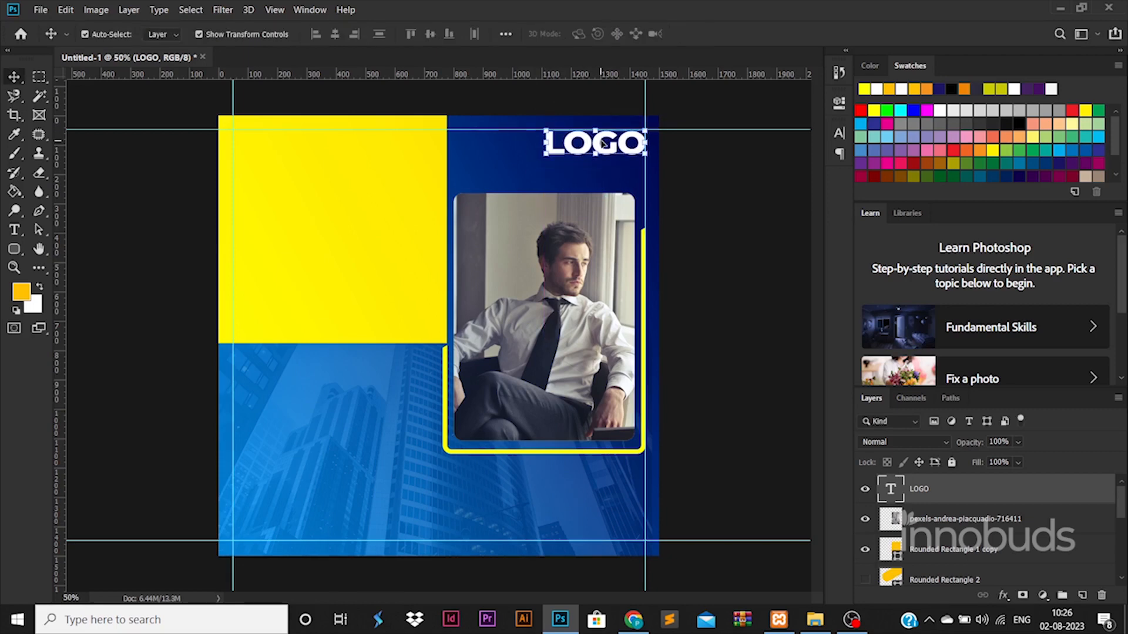
Add a 'Tag Line goes here' text line under LOGO in a lighter font weight.
{"action": "left_click", "coordinate": [14, 229]}
{"action": "left_click", "coordinate": [530, 171]}
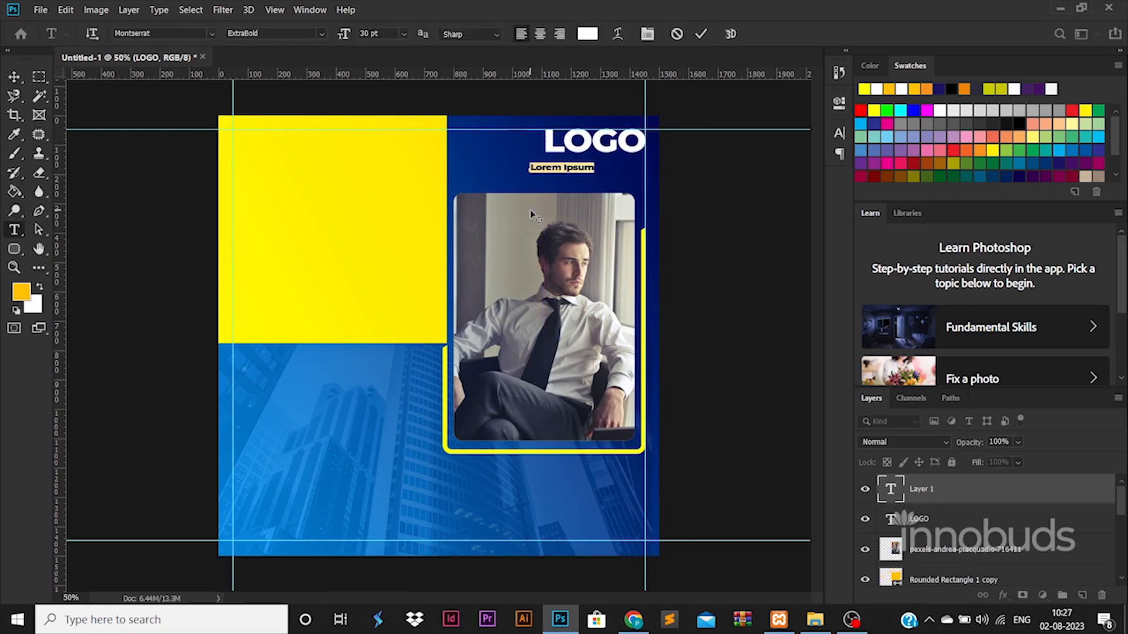
{"action": "type", "text": "tA"}
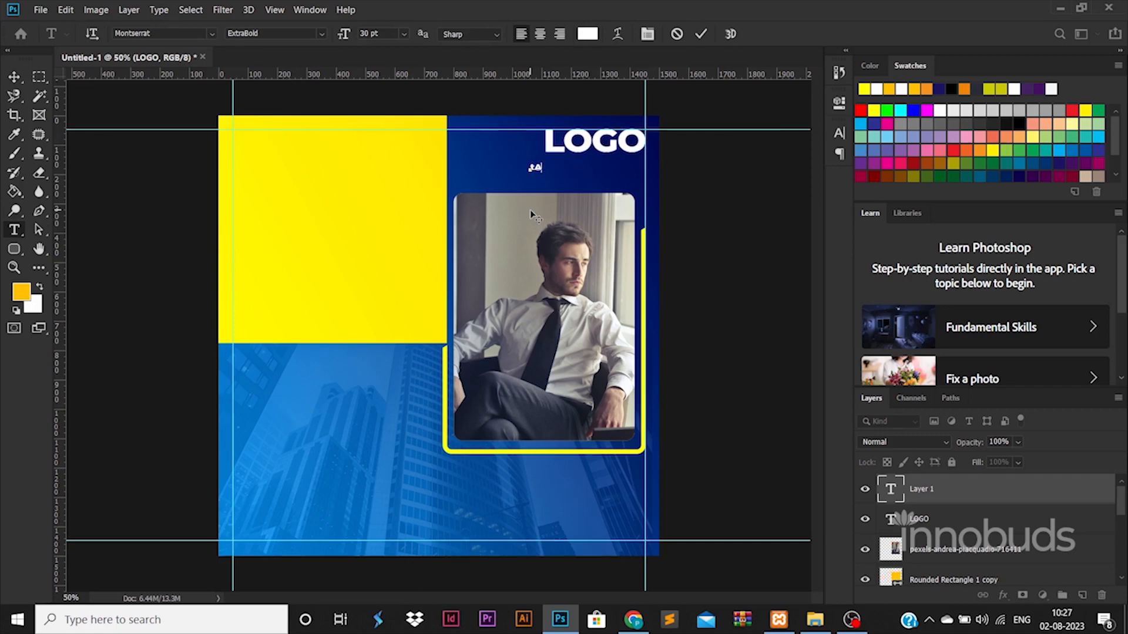
{"action": "key", "text": "BackSpace"}
{"action": "key", "text": "BackSpace"}
{"action": "type", "text": "Tag Line goes here"}
{"action": "key", "text": "ctrl+a"}
{"action": "left_click", "coordinate": [321, 36]}
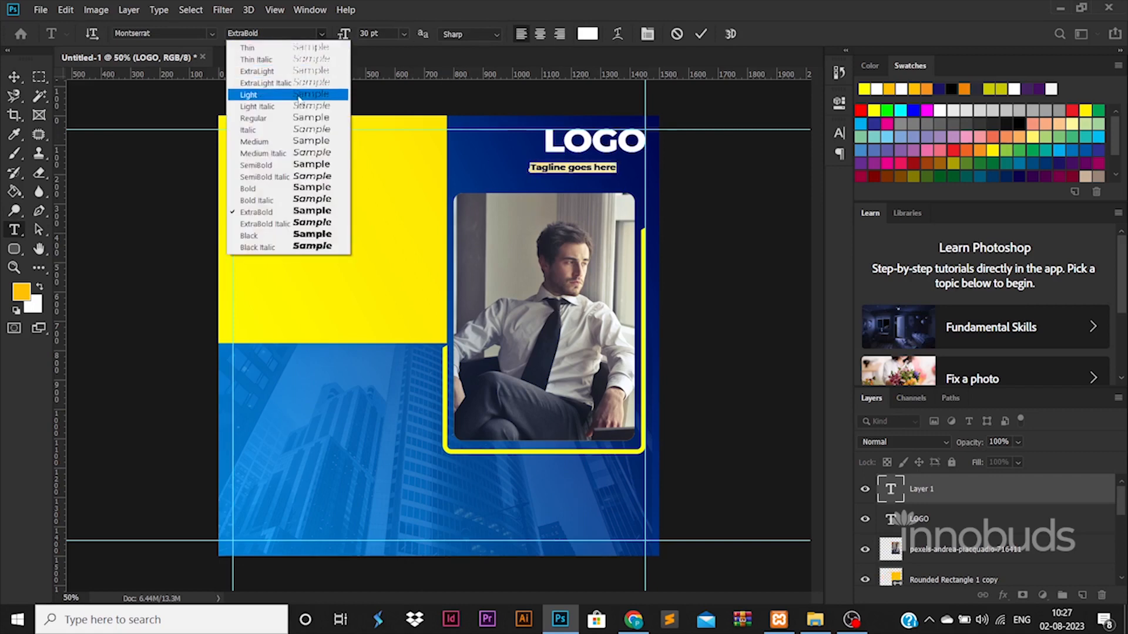
{"action": "left_click", "coordinate": [299, 118]}
{"action": "left_click", "coordinate": [14, 77]}
Move the tagline just under LOGO and scale it to match LOGO's width.
{"action": "left_click_drag", "start_coordinate": [590, 171], "coordinate": [648, 169]}
{"action": "key", "text": "Return"}
{"action": "left_click", "coordinate": [639, 176]}
Recolor the LOGO text yellow, sampled from the yellow rectangle.
{"action": "double_click", "coordinate": [576, 147]}
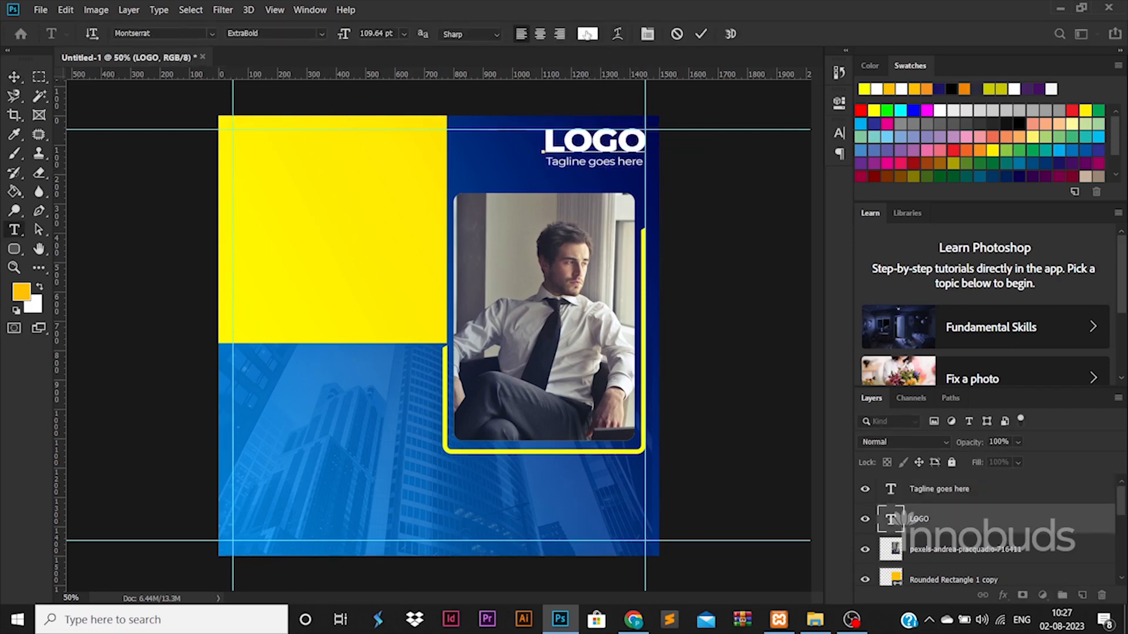
{"action": "left_click", "coordinate": [587, 33]}
{"action": "left_click", "coordinate": [348, 209]}
{"action": "left_click", "coordinate": [1058, 284]}
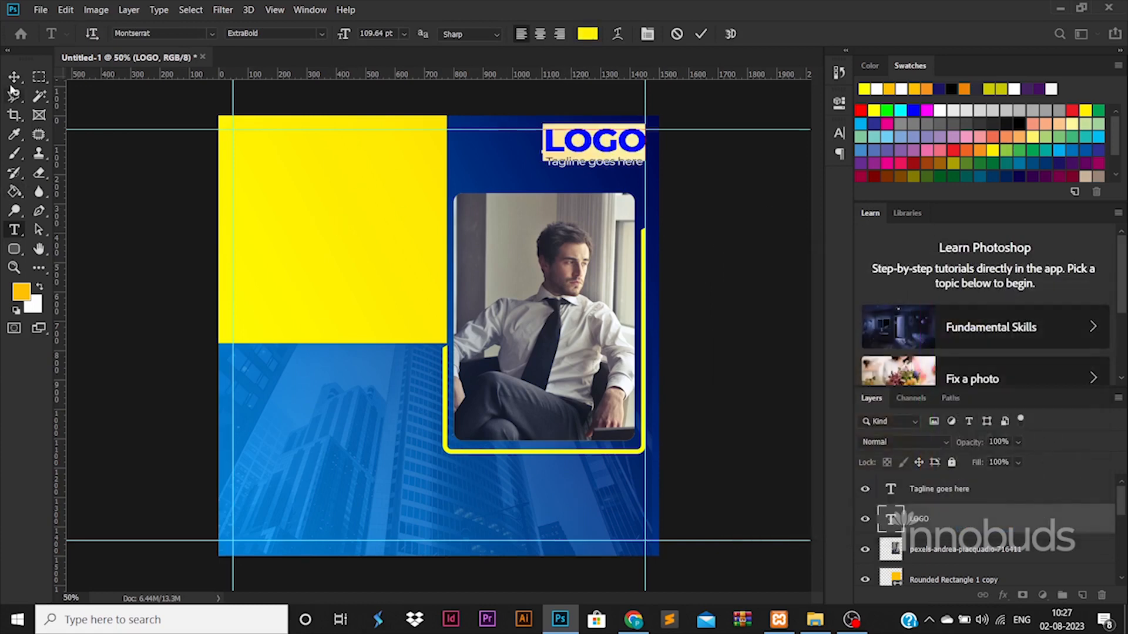
{"action": "left_click", "coordinate": [14, 77]}
{"action": "left_click", "coordinate": [336, 218]}
Set Rounded Rectangle 3's right gradient stop to #ffc600 and slide the yellow stop toward the middle.
{"action": "double_click", "coordinate": [947, 575]}
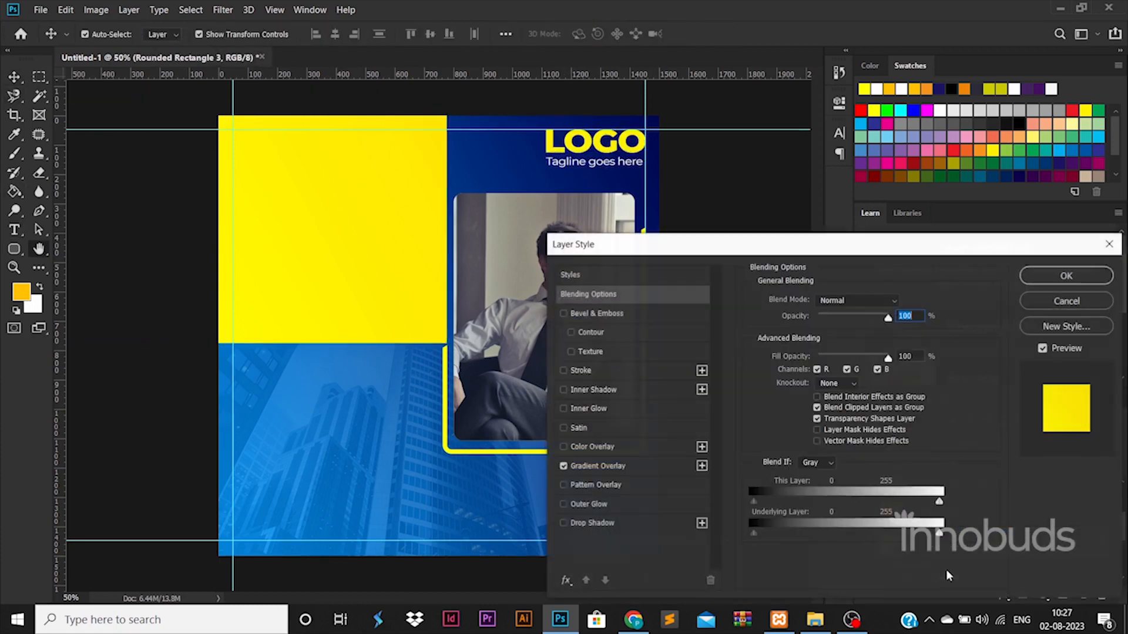
{"action": "left_click", "coordinate": [597, 465]}
{"action": "left_click", "coordinate": [840, 335]}
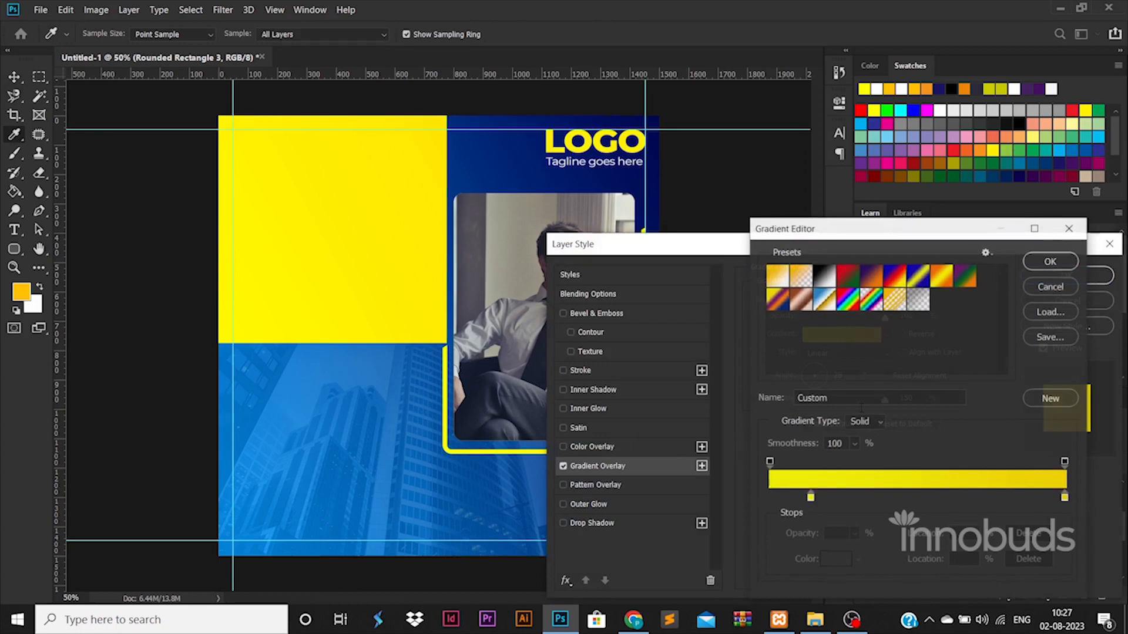
{"action": "double_click", "coordinate": [1064, 497]}
{"action": "left_click", "coordinate": [932, 454]}
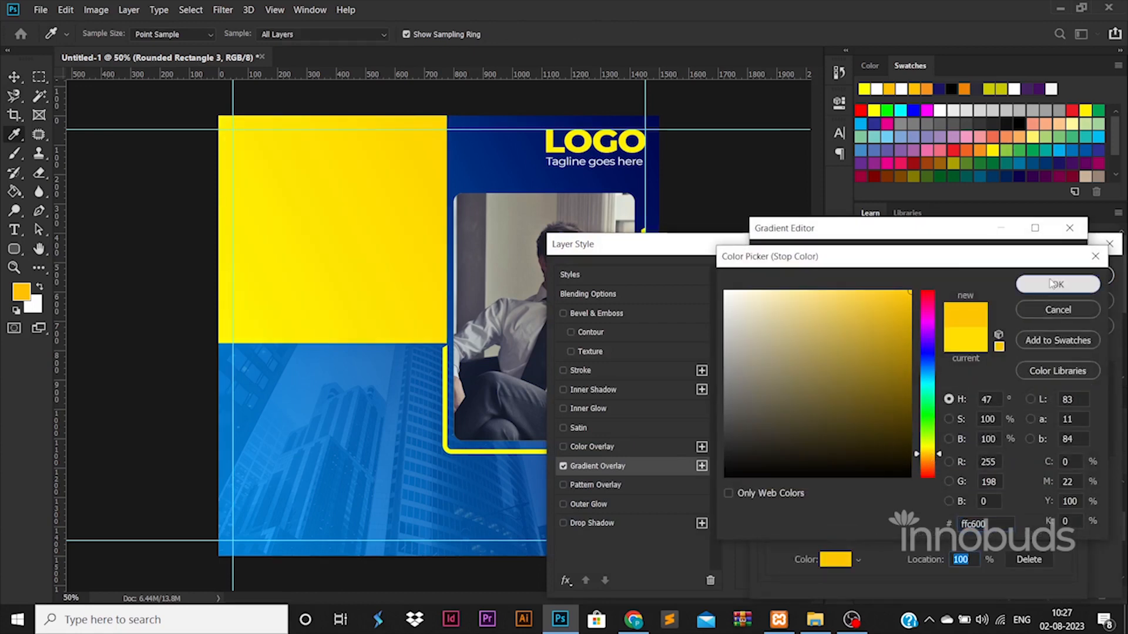
{"action": "left_click", "coordinate": [1057, 284]}
{"action": "left_click", "coordinate": [769, 497]}
{"action": "left_click_drag", "start_coordinate": [769, 499], "coordinate": [871, 509]}
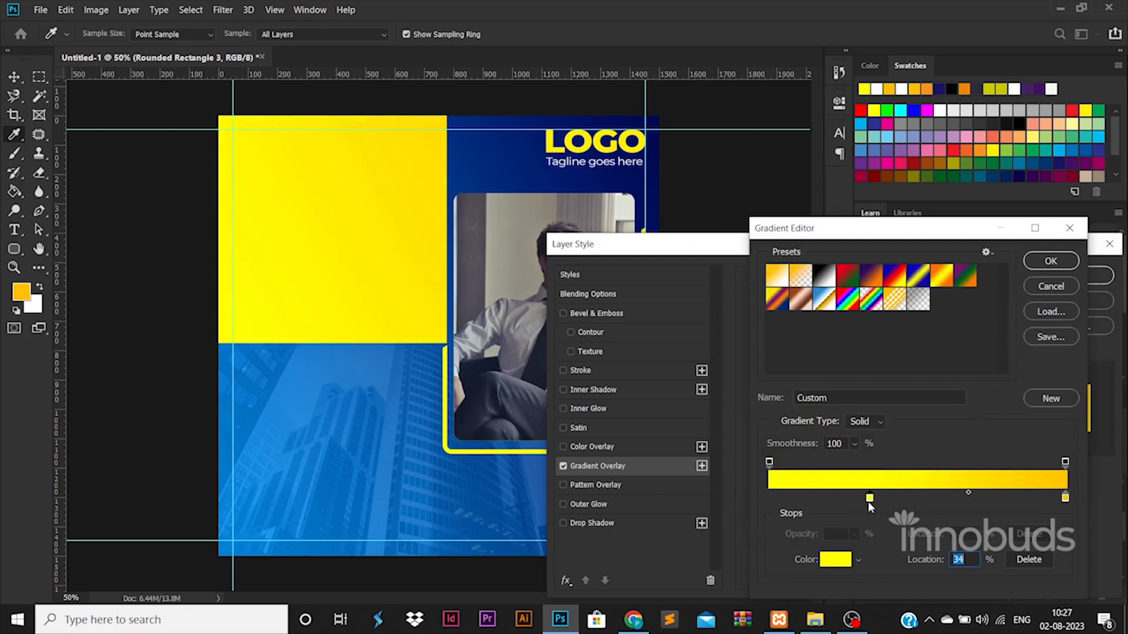
{"action": "left_click", "coordinate": [1050, 261]}
{"action": "left_click", "coordinate": [1089, 274]}
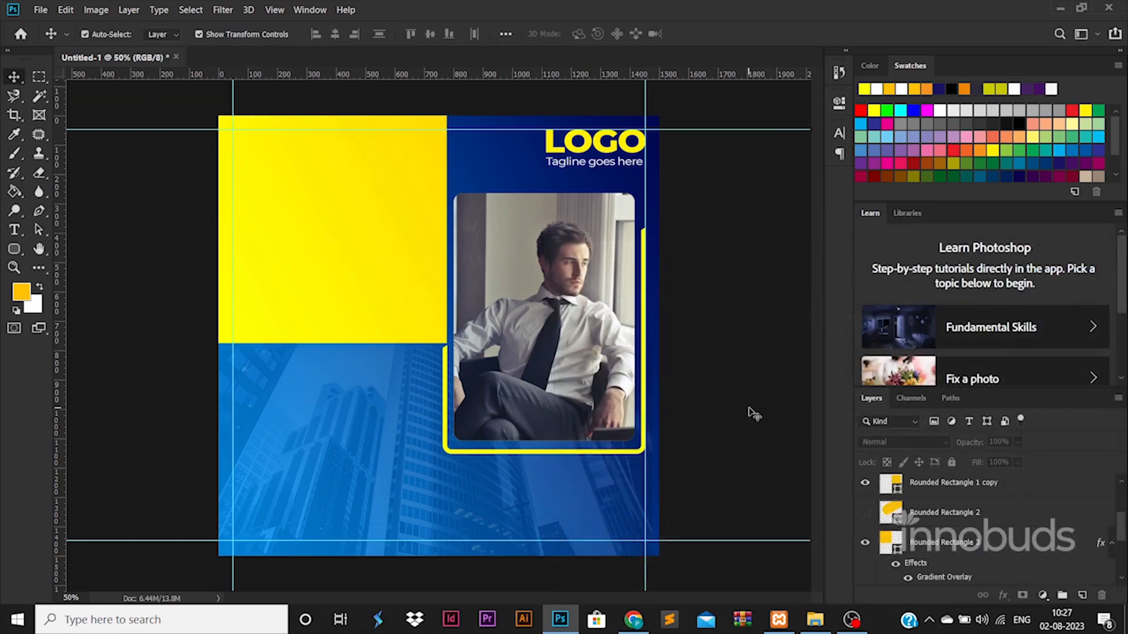
Type the headline on the yellow block in black (000000).
{"action": "left_click", "coordinate": [14, 230]}
{"action": "left_click", "coordinate": [268, 236]}
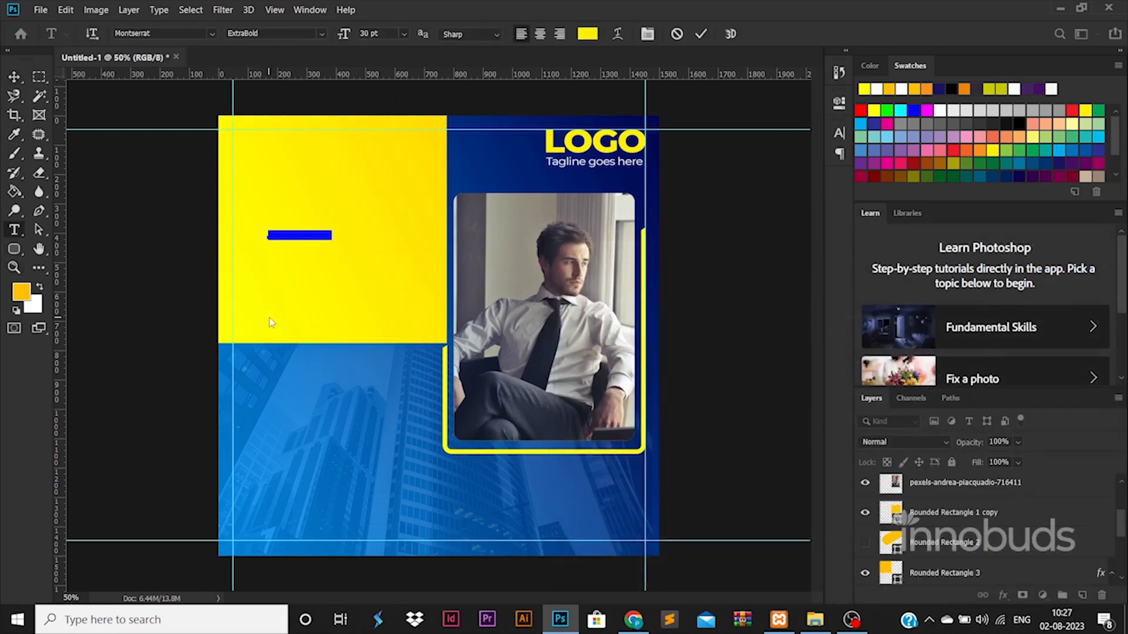
{"action": "type", "text": "CORPORATE BU"}
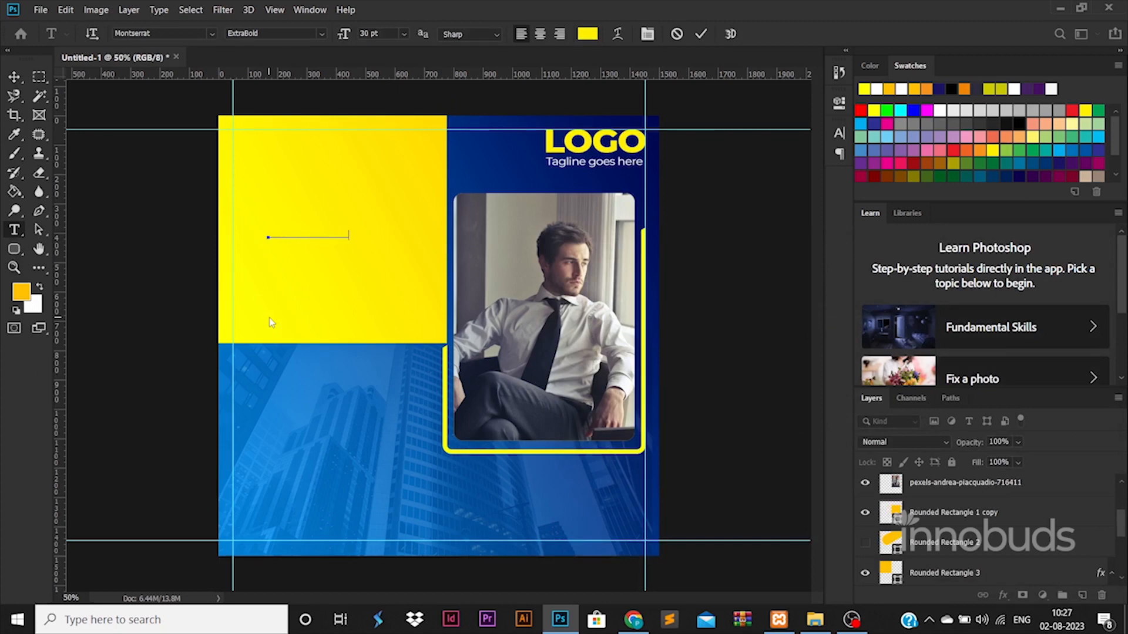
{"action": "type", "text": "SINESS SOLUTIONS"}
{"action": "key", "text": "ctrl+a"}
{"action": "left_click", "coordinate": [587, 33]}
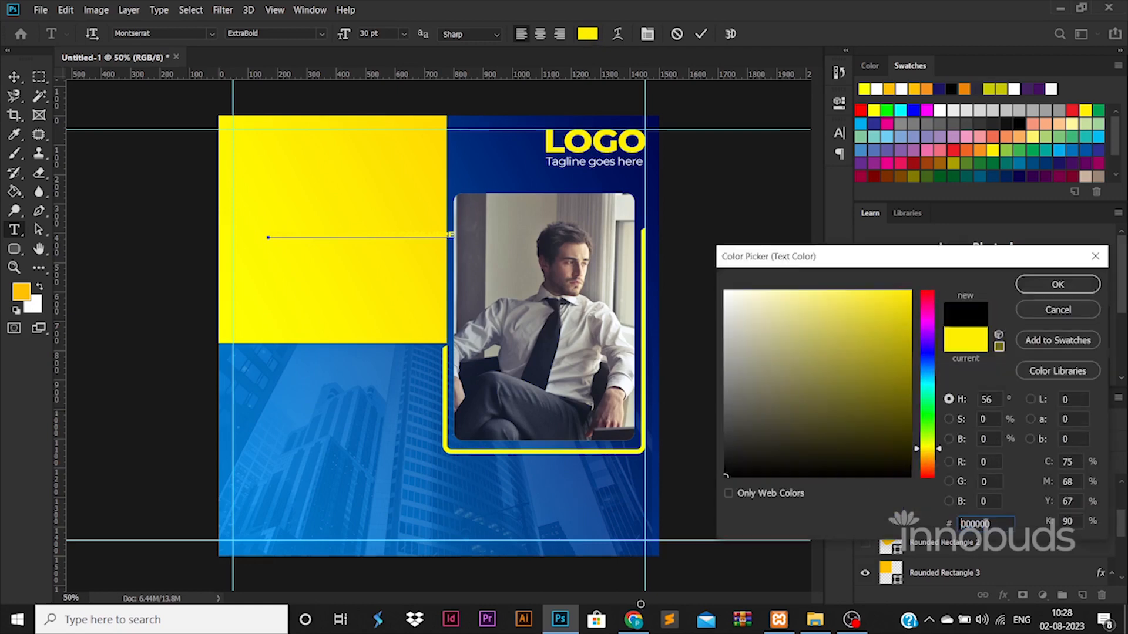
{"action": "type", "text": "000000"}
{"action": "left_click", "coordinate": [1057, 285]}
Break the headline into three lines and enlarge it to about 201%.
{"action": "left_click", "coordinate": [350, 235]}
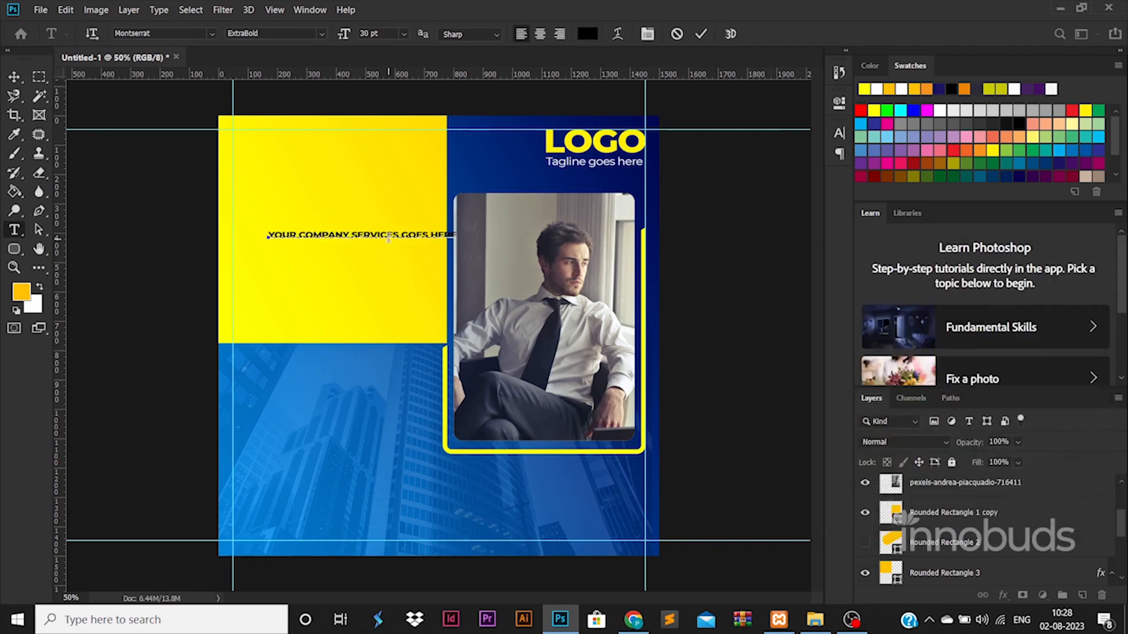
{"action": "key", "text": "Return"}
{"action": "key", "text": "Return"}
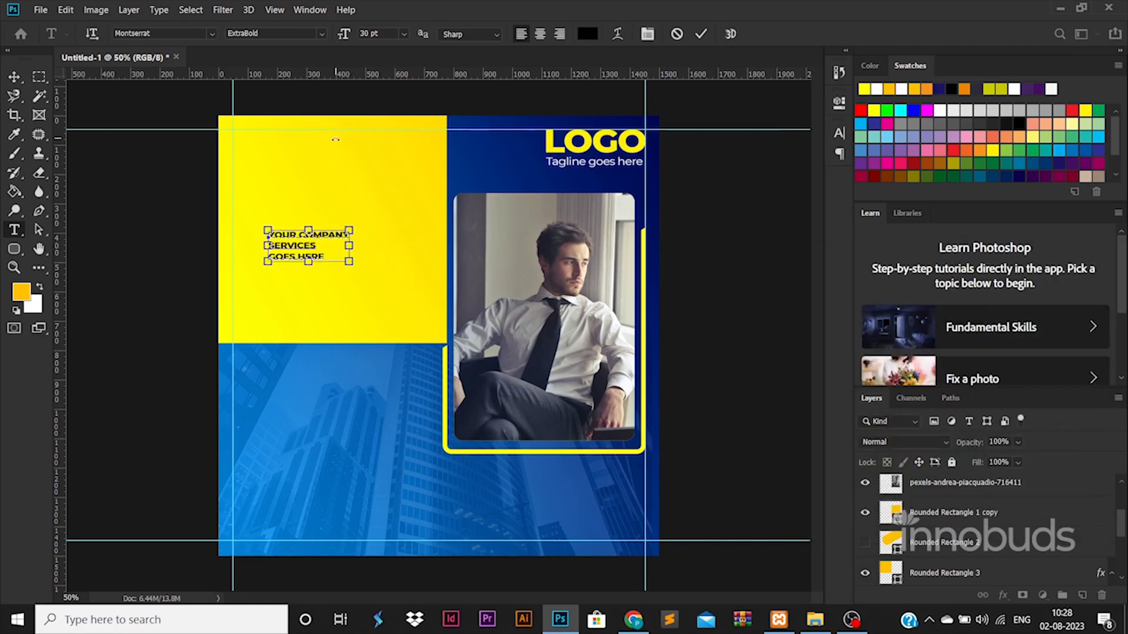
{"action": "key", "text": "ctrl+a"}
{"action": "left_click", "coordinate": [14, 77]}
{"action": "left_click_drag", "start_coordinate": [349, 230], "coordinate": [361, 174]}
{"action": "key", "text": "Return"}
Set the words YOUR COMPANY to Montserrat Light weight.
{"action": "double_click", "coordinate": [348, 186]}
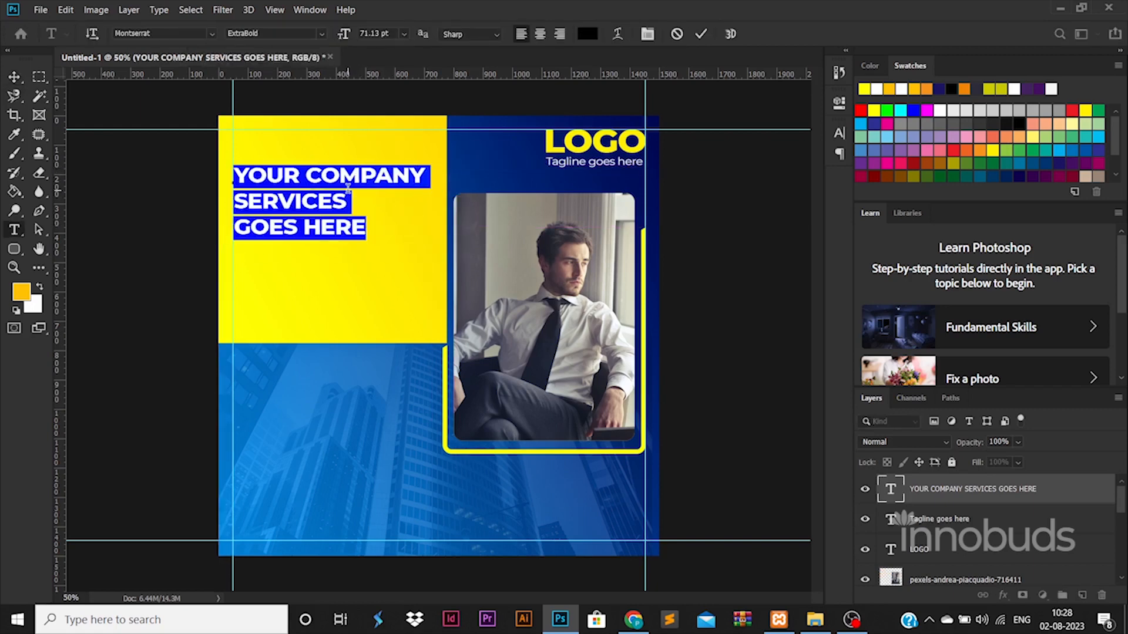
{"action": "left_click_drag", "start_coordinate": [428, 176], "coordinate": [234, 176]}
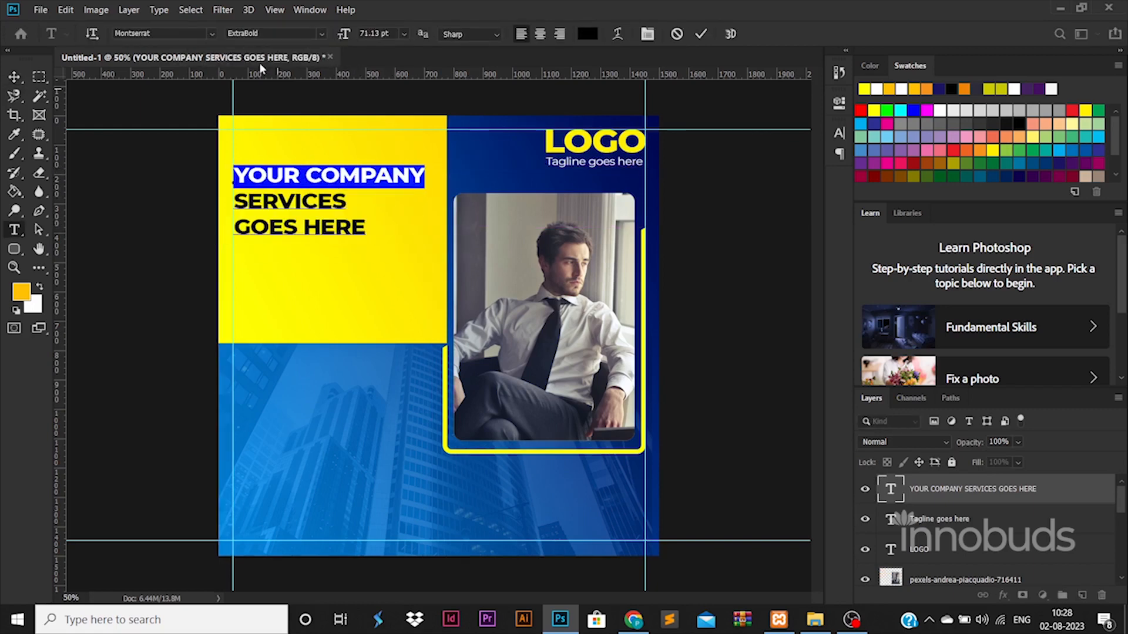
{"action": "left_click", "coordinate": [322, 34]}
{"action": "left_click", "coordinate": [298, 95]}
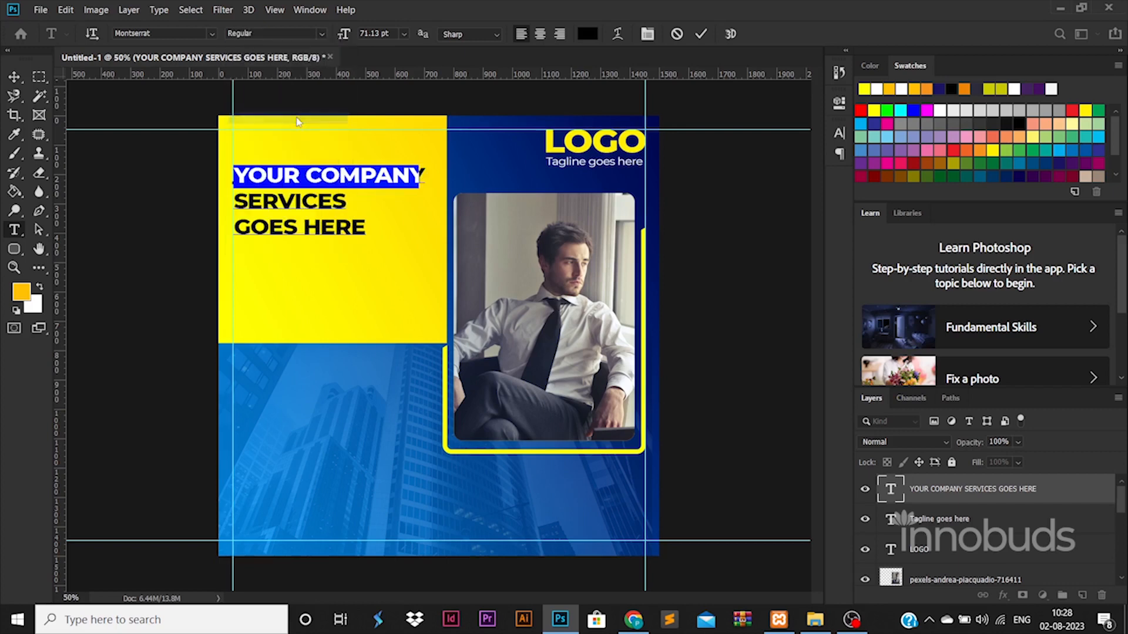
{"action": "left_click", "coordinate": [14, 77]}
{"action": "left_click", "coordinate": [152, 311]}
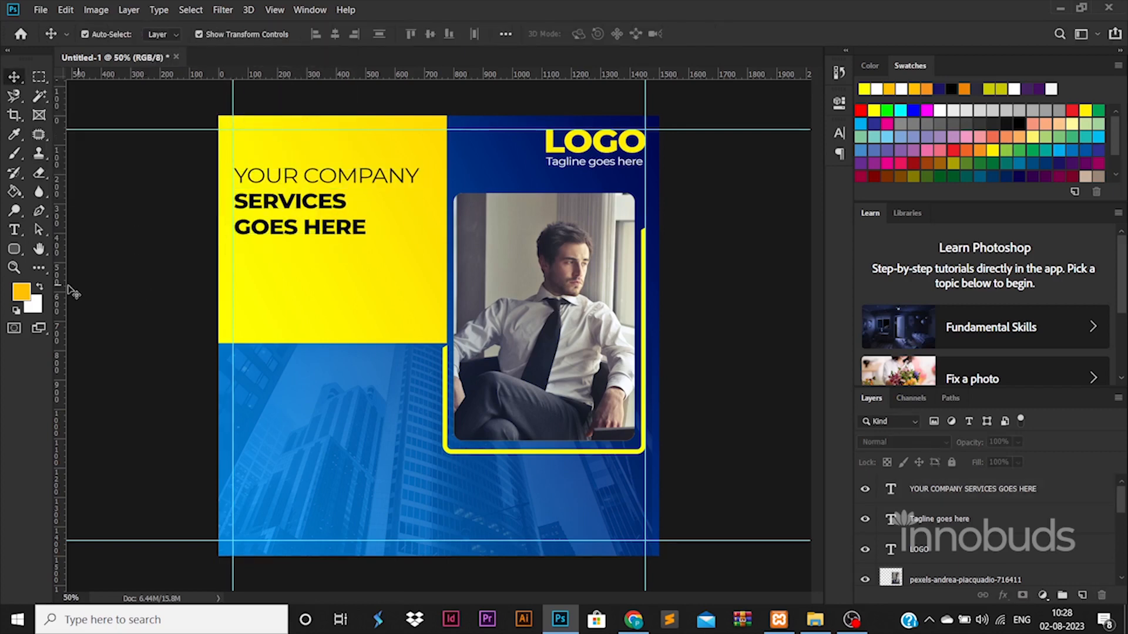
Draw a rounded rectangle with square bottom and 60 px top corners under the headline.
{"action": "left_click", "coordinate": [21, 253]}
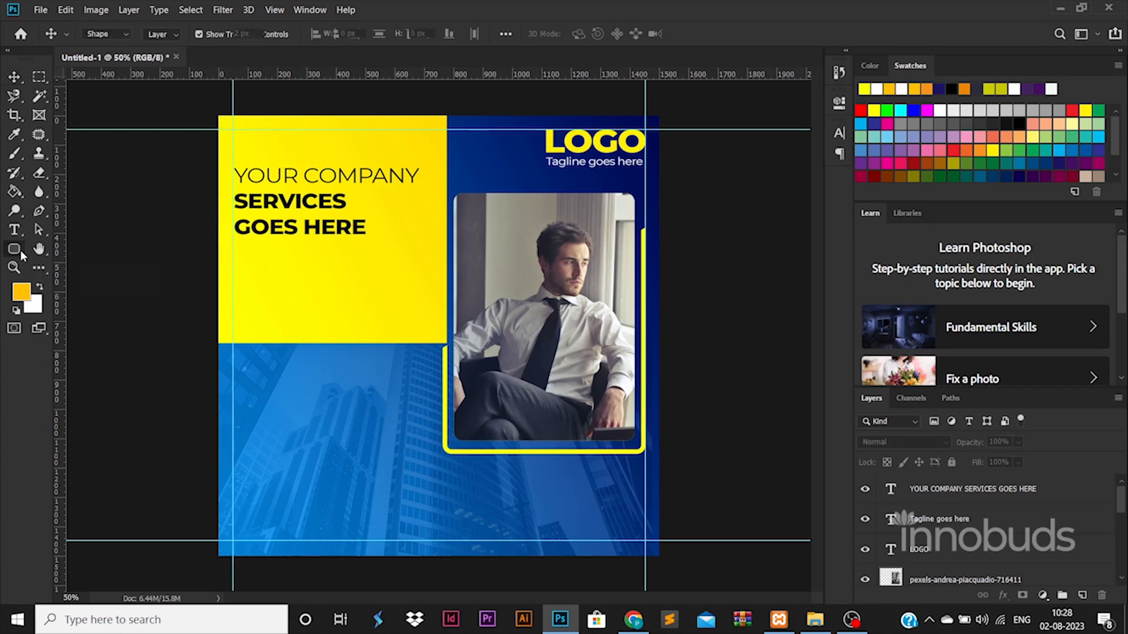
{"action": "left_click_drag", "start_coordinate": [233, 282], "coordinate": [324, 335]}
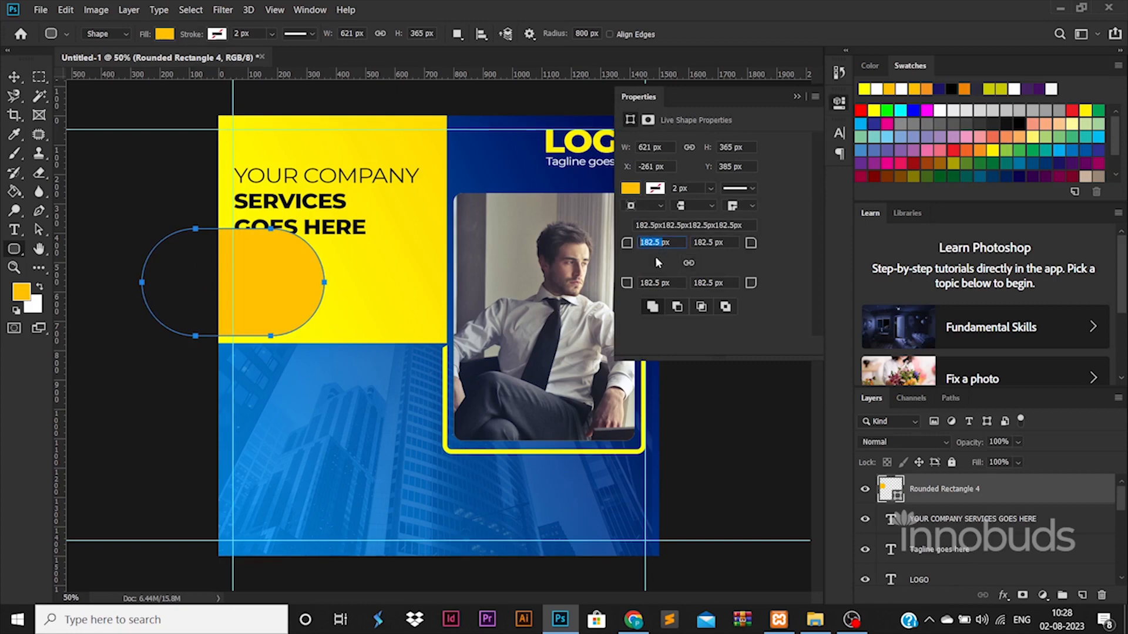
{"action": "type", "text": "0"}
{"action": "key", "text": "Return"}
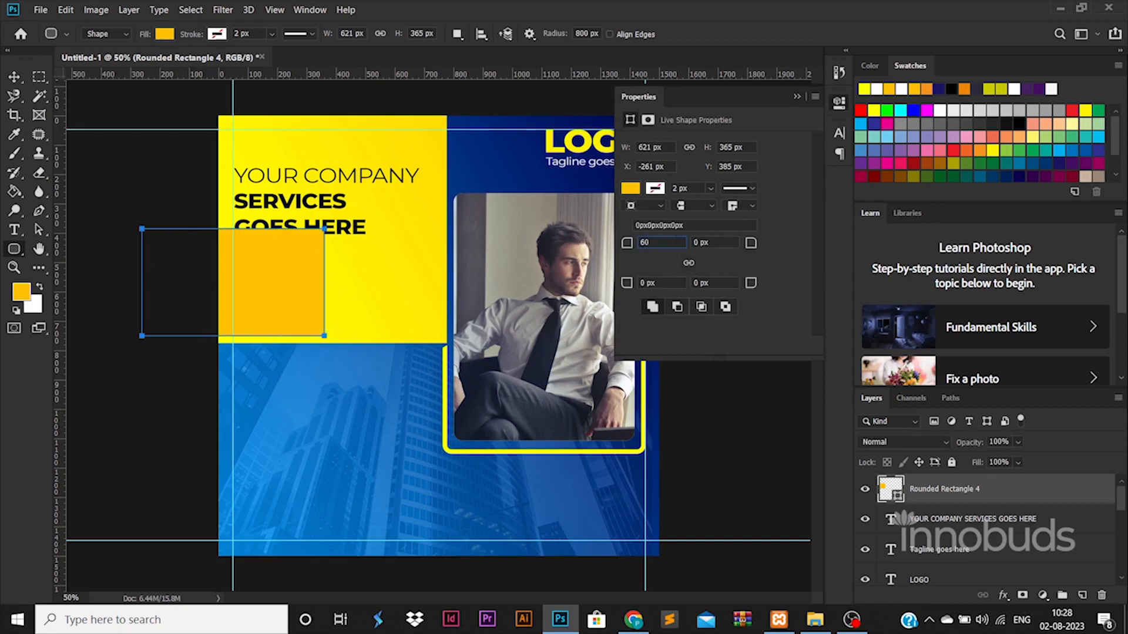
{"action": "key", "text": "Tab"}
{"action": "key", "text": "Return"}
{"action": "key", "text": "v"}
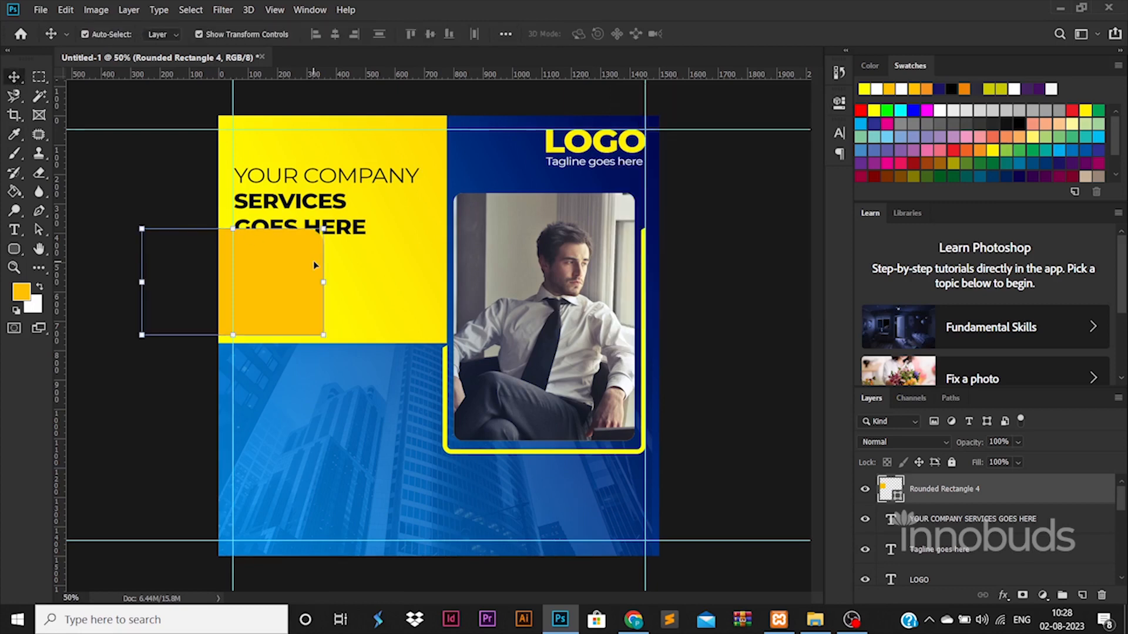
{"action": "left_click_drag", "start_coordinate": [305, 269], "coordinate": [397, 288]}
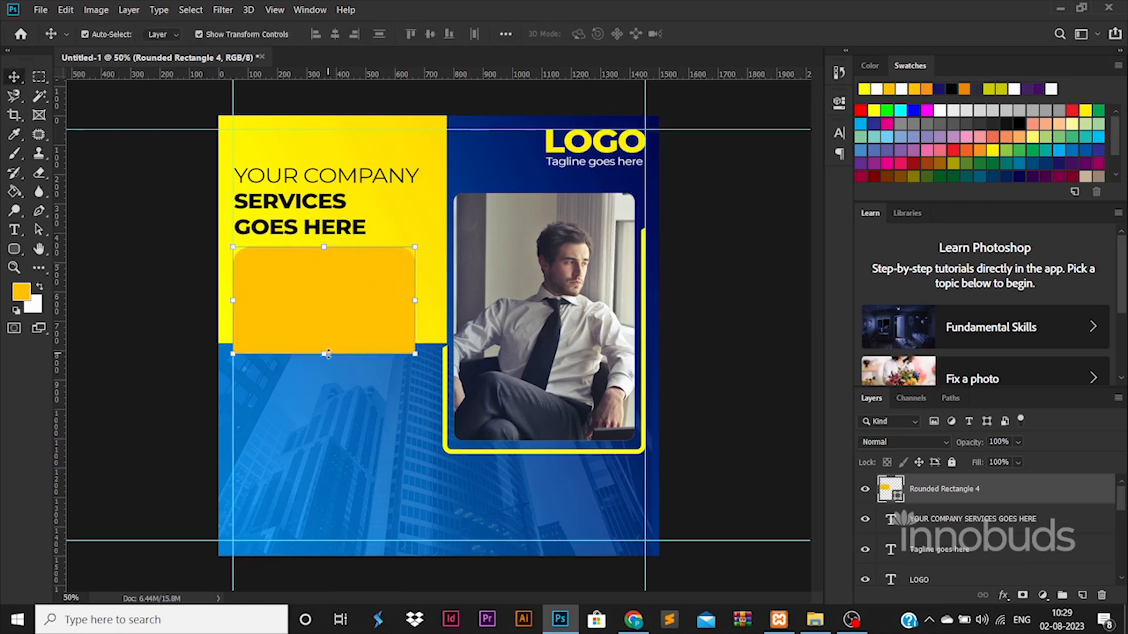
Give the box a black-to-grey Gradient Overlay layer style.
{"action": "double_click", "coordinate": [1014, 493]}
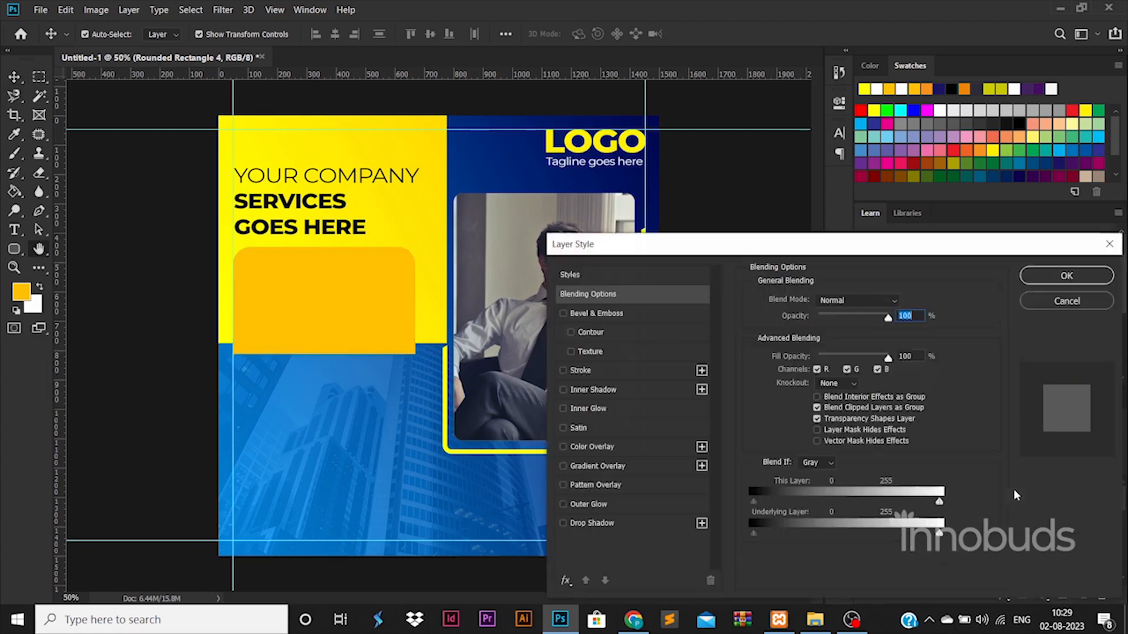
{"action": "left_click", "coordinate": [597, 466]}
{"action": "left_click", "coordinate": [846, 331]}
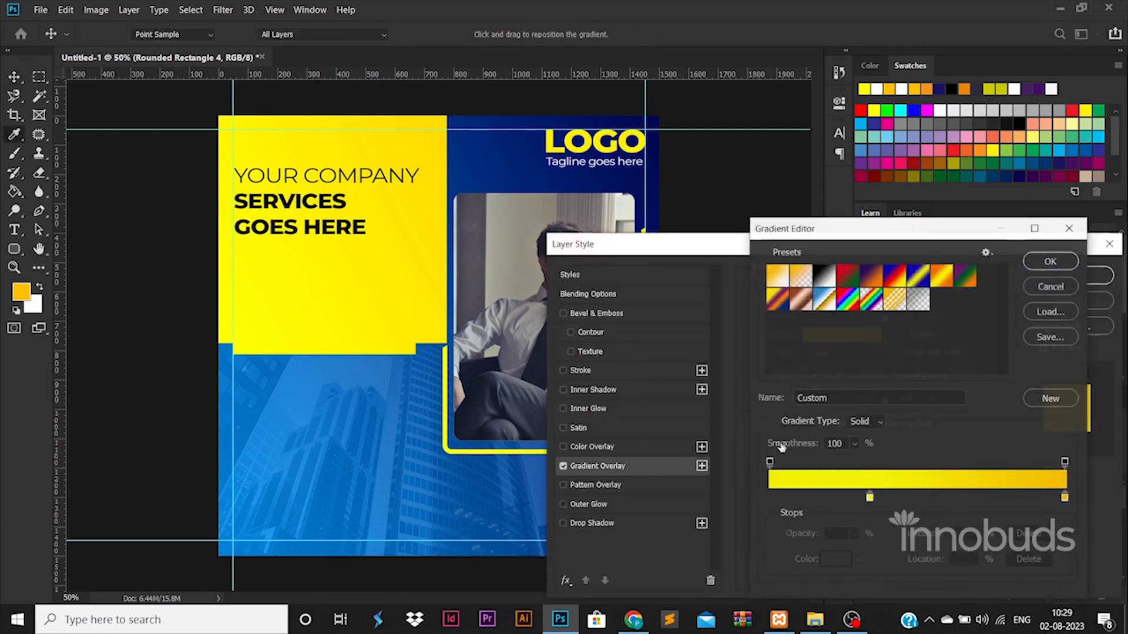
{"action": "double_click", "coordinate": [869, 498]}
{"action": "left_click_drag", "start_coordinate": [759, 386], "coordinate": [725, 477]}
{"action": "left_click", "coordinate": [1058, 284]}
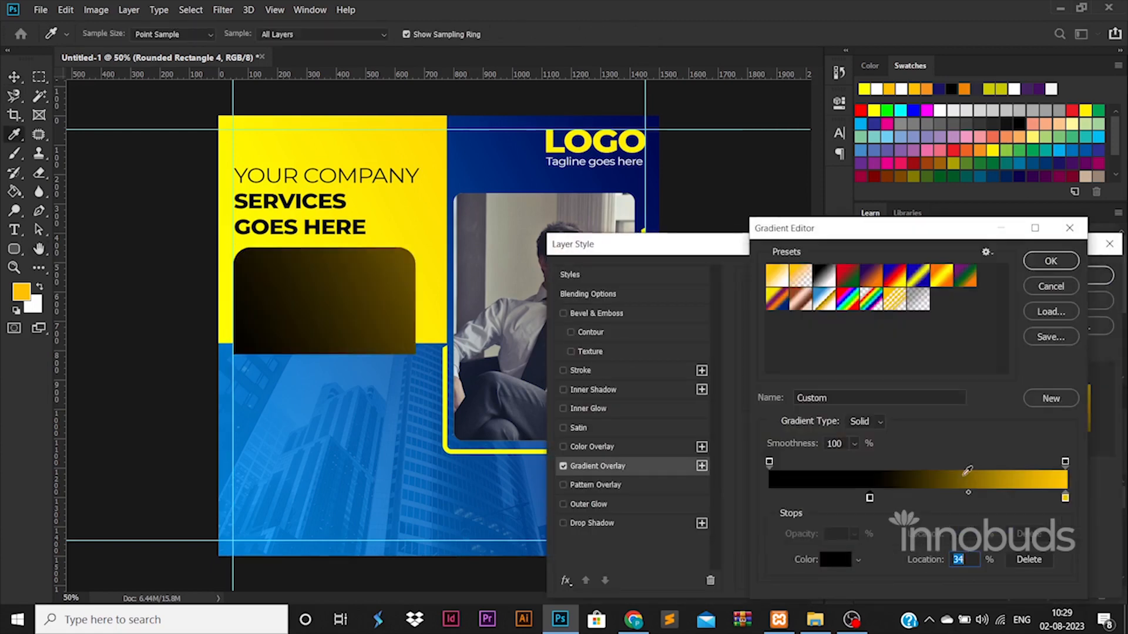
{"action": "double_click", "coordinate": [1038, 501]}
{"action": "left_click_drag", "start_coordinate": [809, 426], "coordinate": [638, 378]}
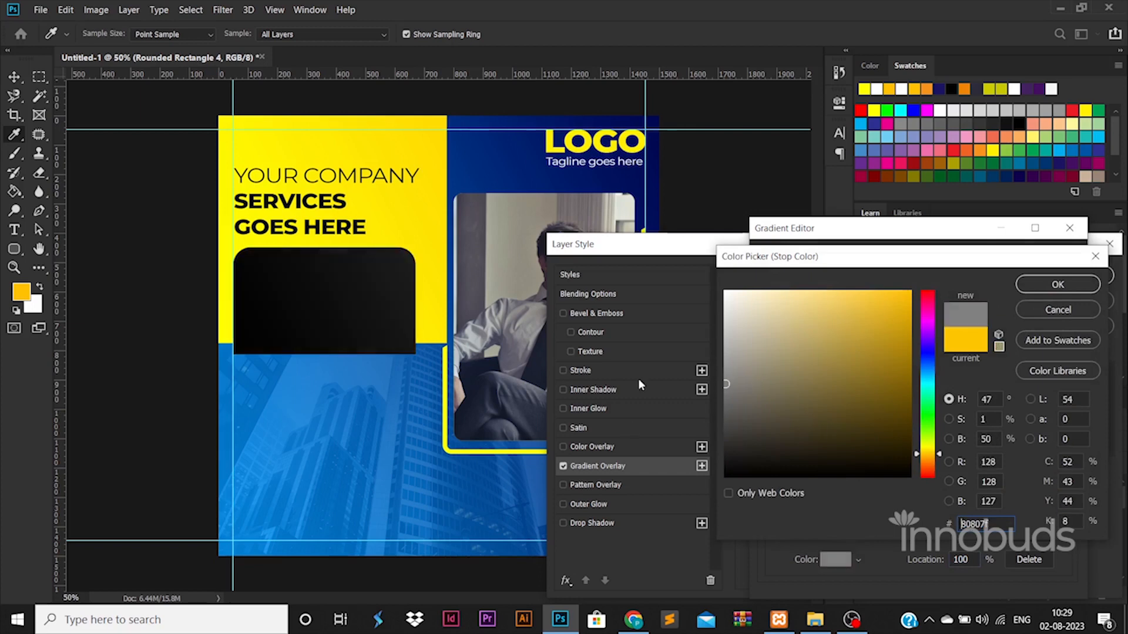
{"action": "left_click", "coordinate": [1057, 284]}
{"action": "left_click_drag", "start_coordinate": [870, 499], "coordinate": [779, 499]}
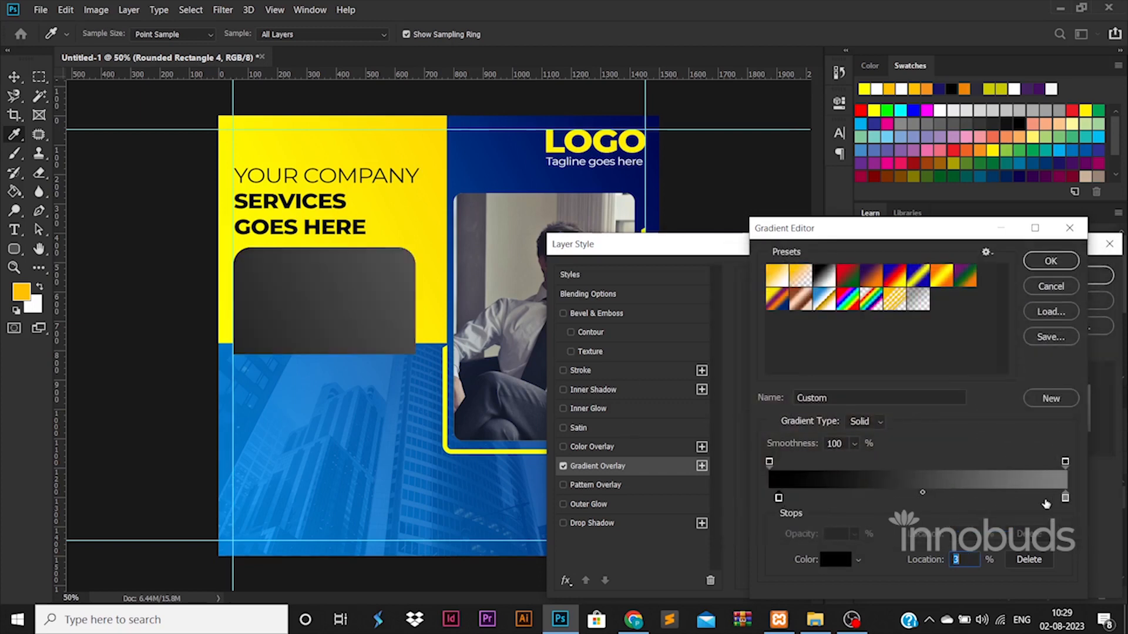
{"action": "left_click_drag", "start_coordinate": [1065, 498], "coordinate": [992, 505]}
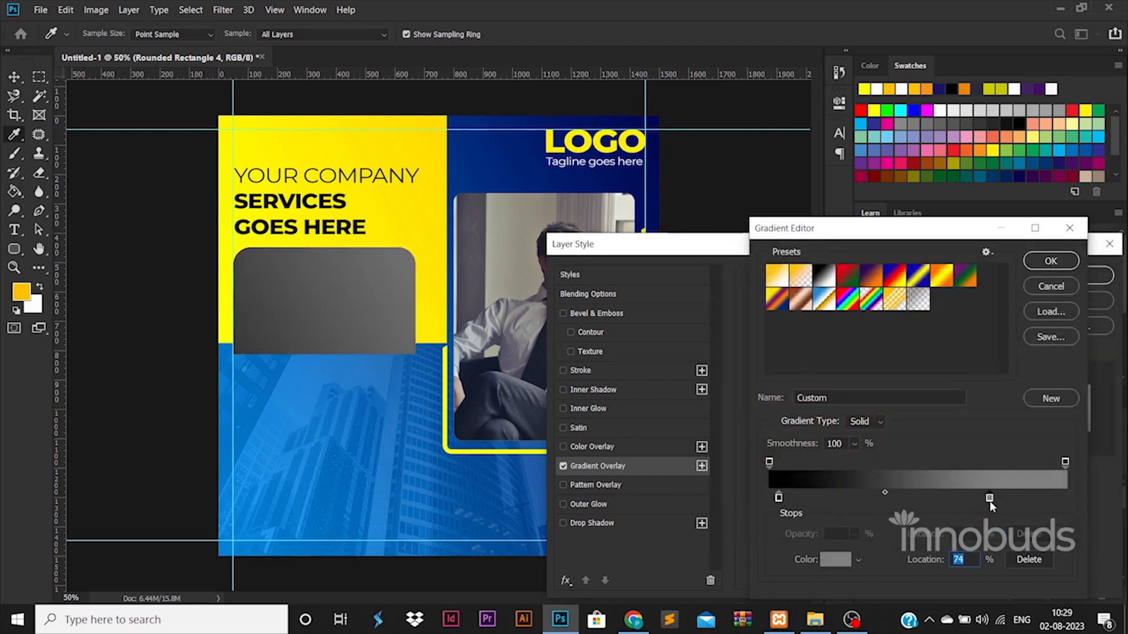
{"action": "left_click", "coordinate": [1051, 262]}
{"action": "left_click", "coordinate": [1097, 275]}
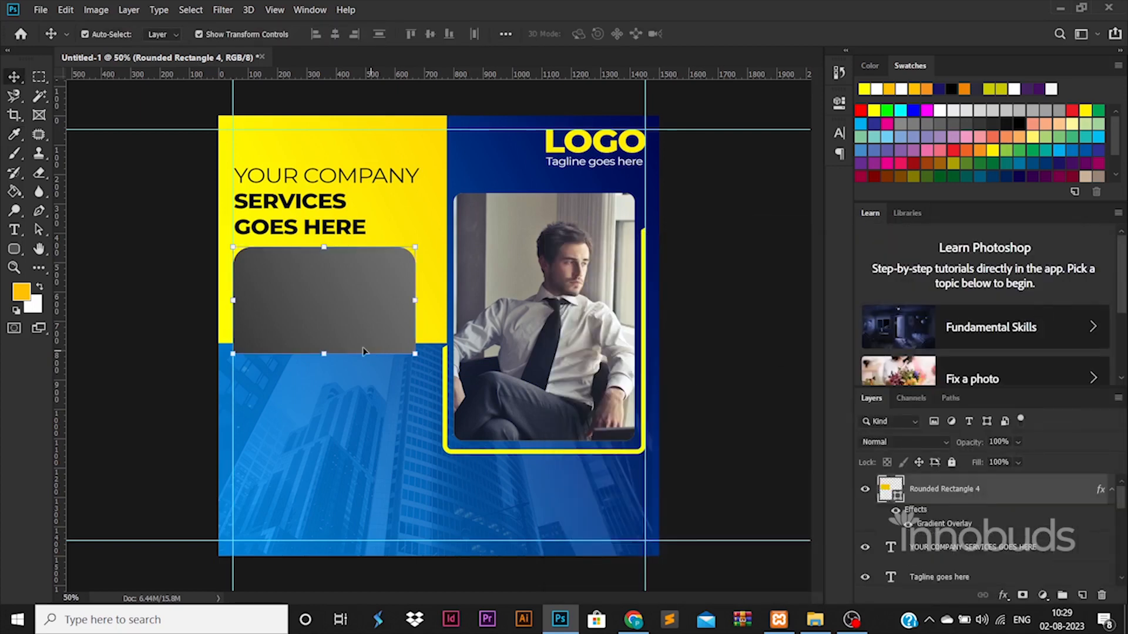
Type the 'Company services description goes here' line below the photo at 40 pt.
{"action": "left_click", "coordinate": [328, 223]}
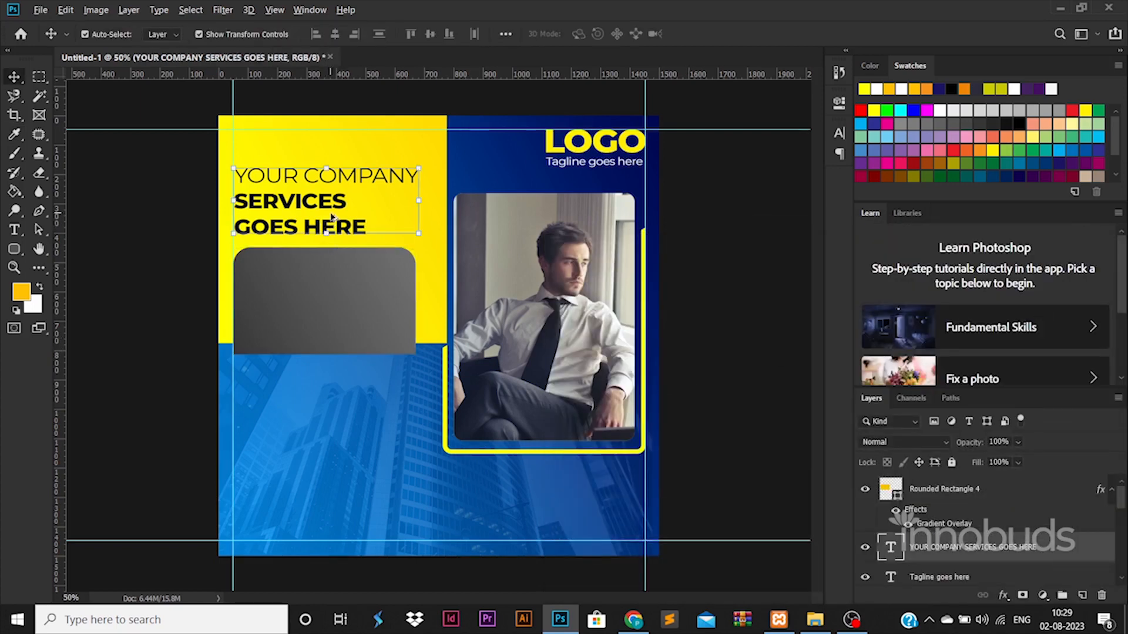
{"action": "left_click", "coordinate": [15, 231]}
{"action": "left_click", "coordinate": [422, 483]}
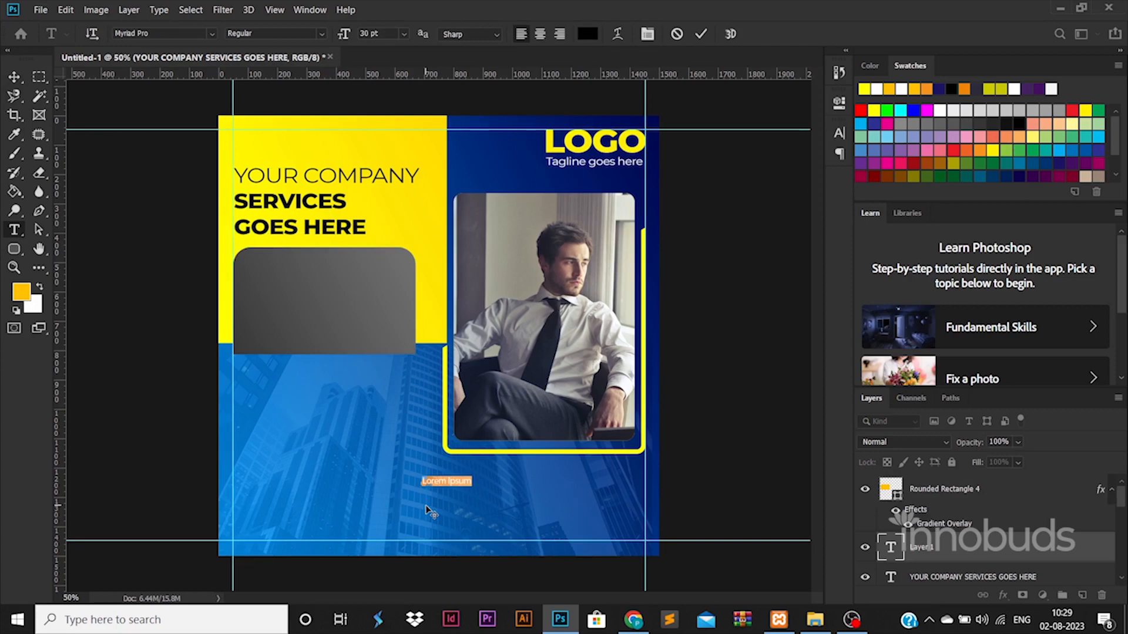
{"action": "type", "text": "Company services description goes here"}
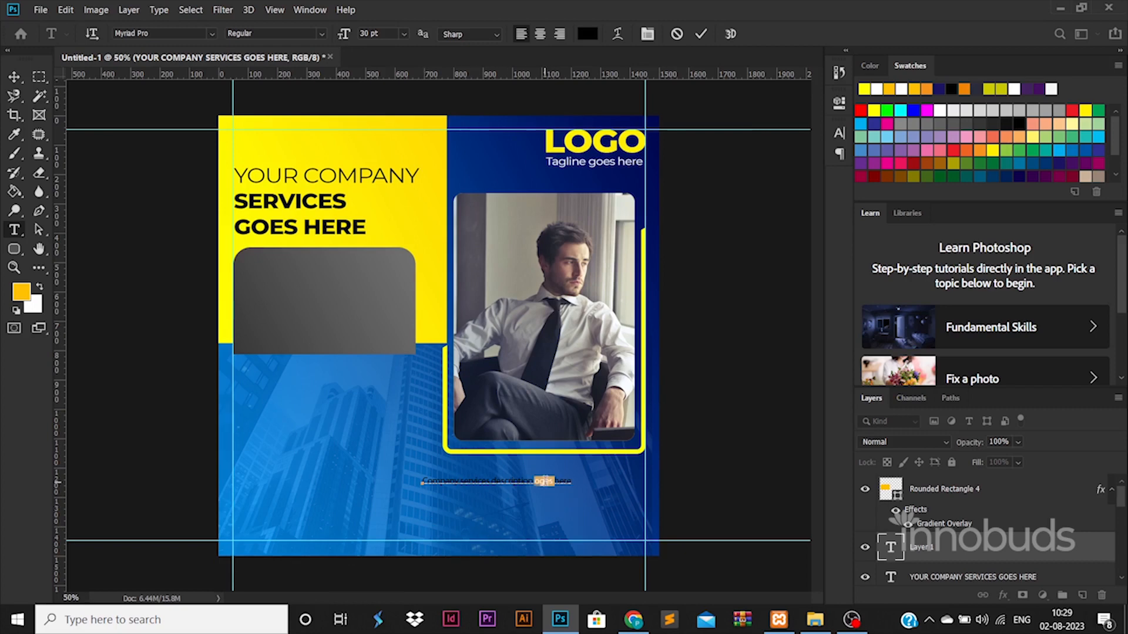
{"action": "key", "text": "ctrl+a"}
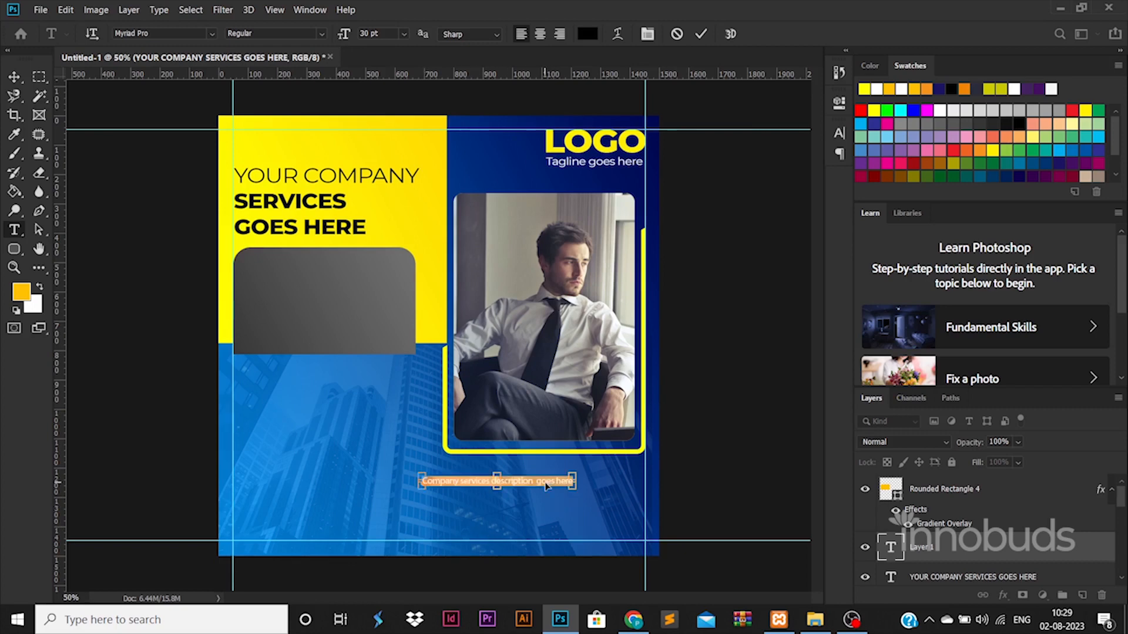
{"action": "key", "text": "shift+Up"}
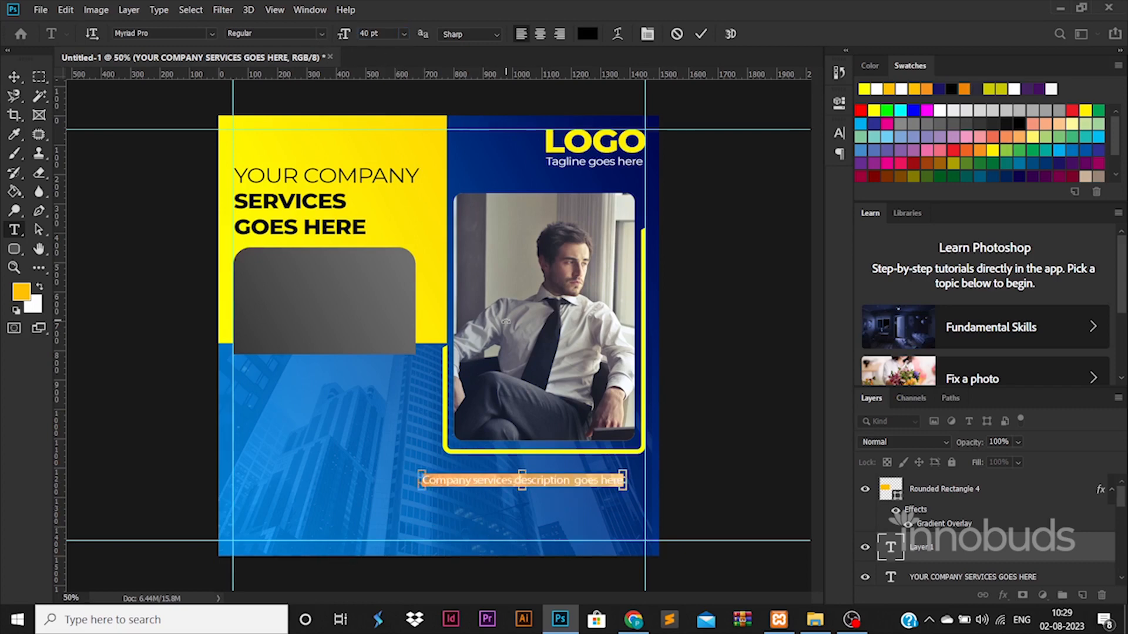
Set the description to Montserrat Medium and move it onto the grey box.
{"action": "key", "text": "ctrl+a"}
{"action": "left_click", "coordinate": [212, 34]}
{"action": "type", "text": "mont"}
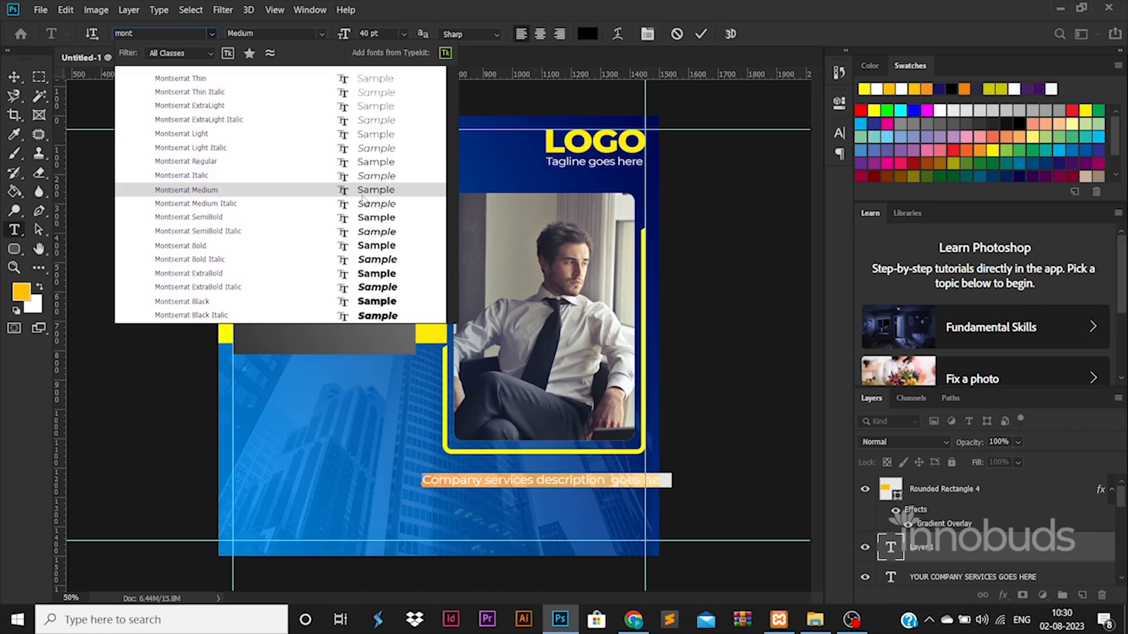
{"action": "left_click", "coordinate": [328, 190]}
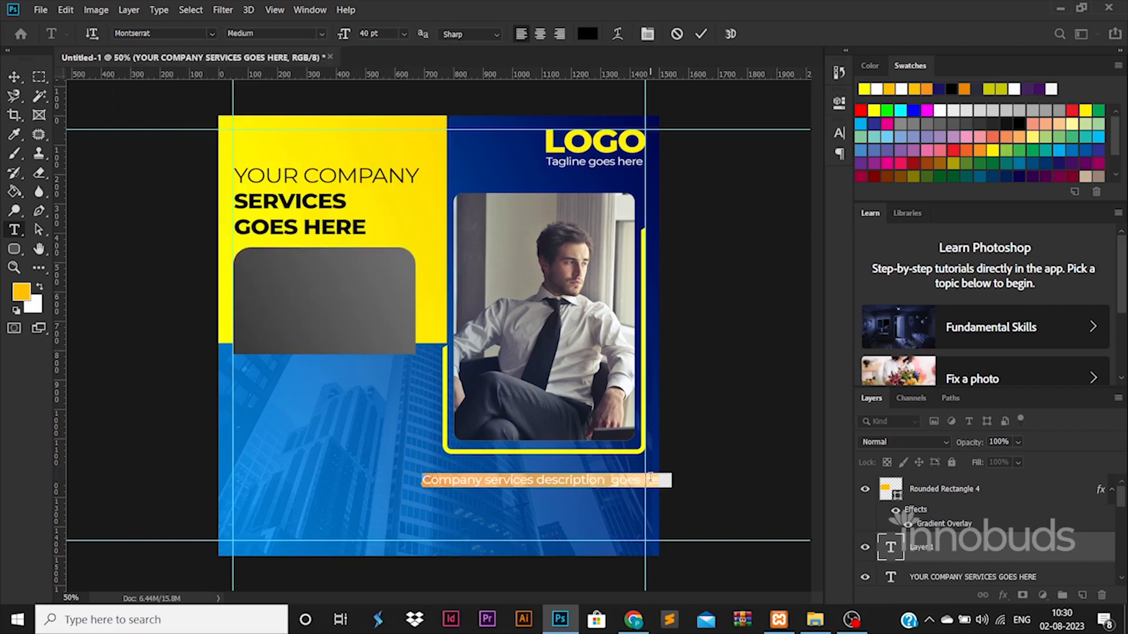
{"action": "left_click", "coordinate": [792, 438]}
{"action": "key", "text": "v"}
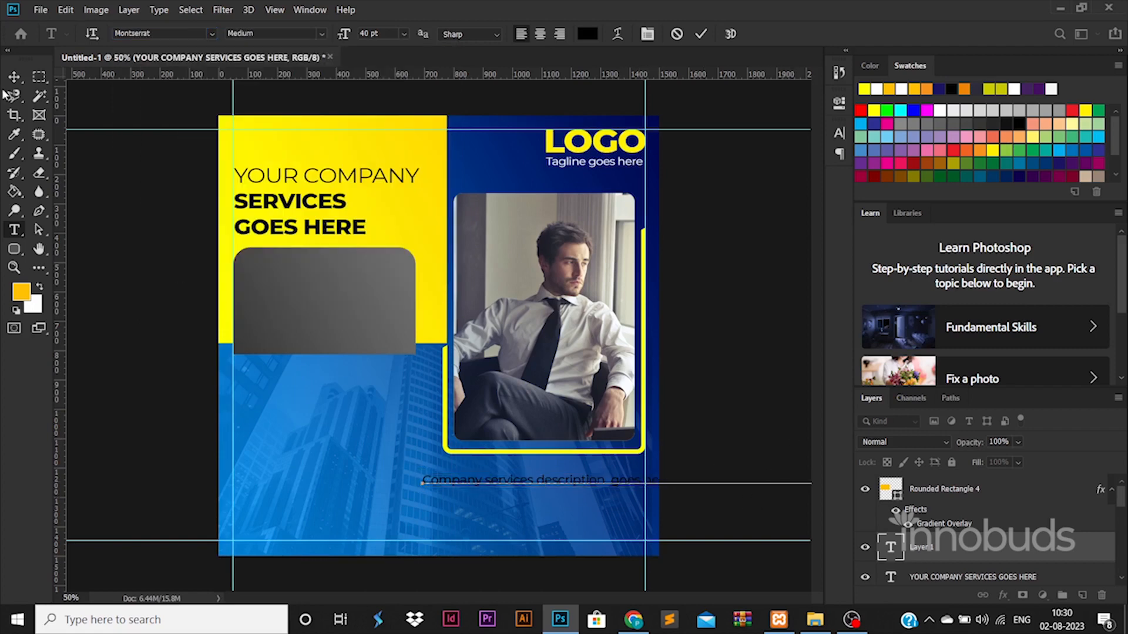
{"action": "left_click_drag", "start_coordinate": [553, 483], "coordinate": [365, 286]}
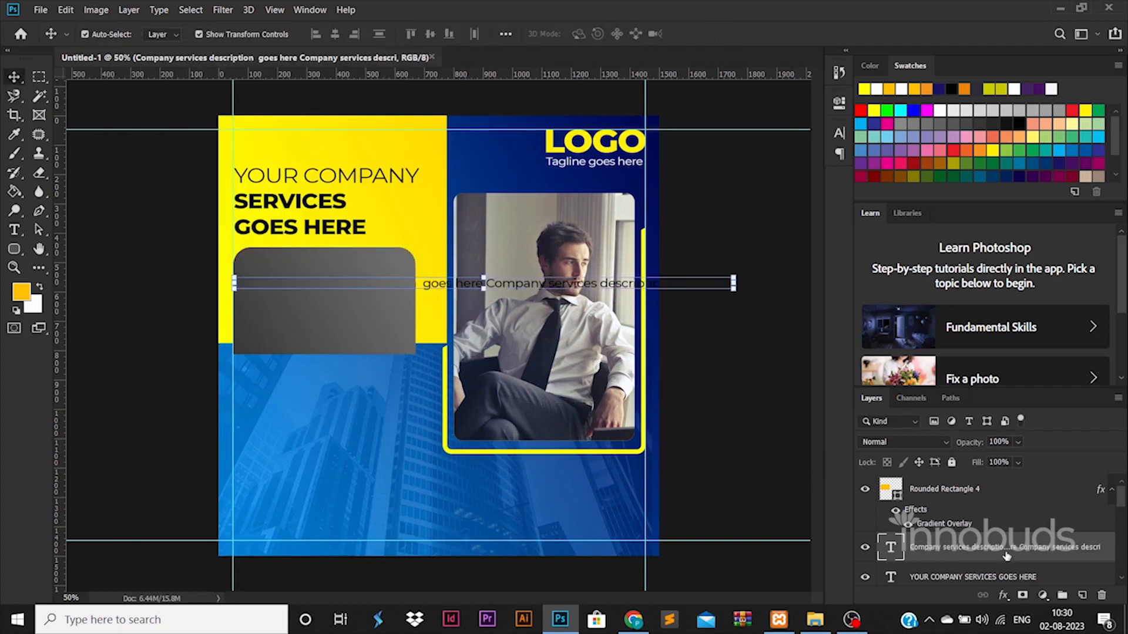
Stack the description above the box and color it white, sampled from the tagline.
{"action": "left_click_drag", "start_coordinate": [1006, 554], "coordinate": [972, 473]}
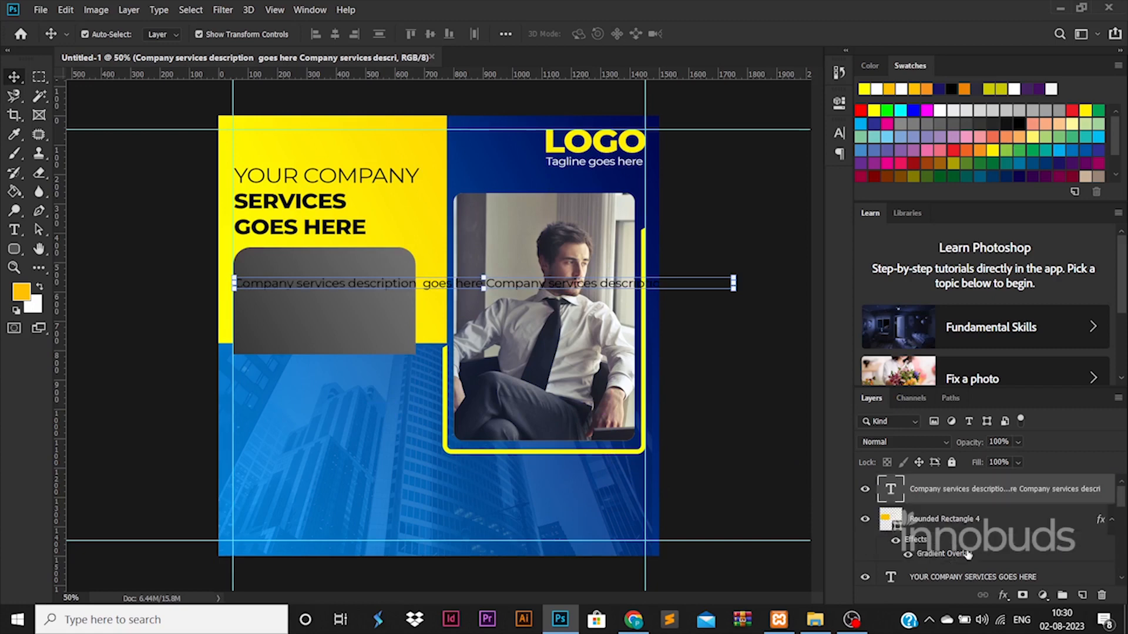
{"action": "double_click", "coordinate": [891, 488]}
{"action": "left_click", "coordinate": [424, 284]}
{"action": "key", "text": "Return"}
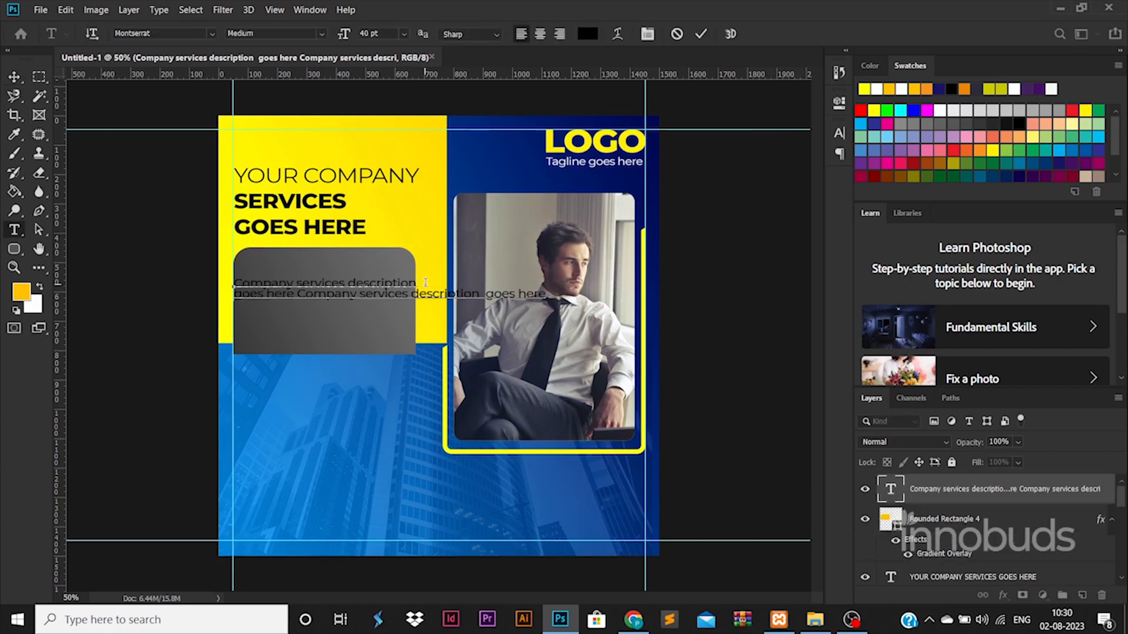
{"action": "key", "text": "Return"}
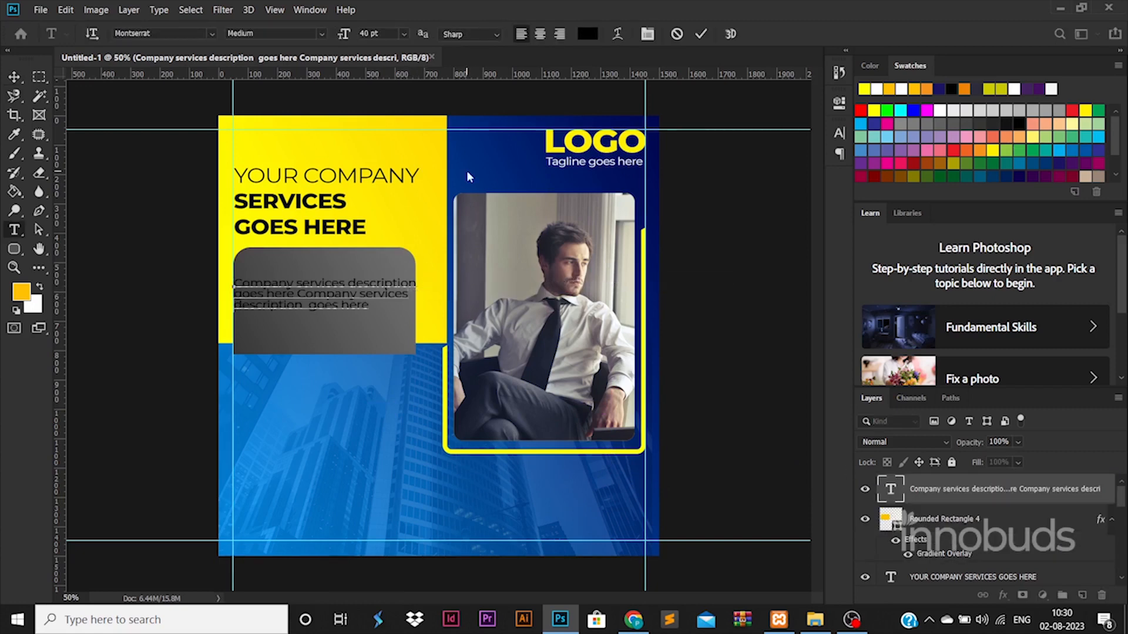
{"action": "key", "text": "ctrl+a"}
{"action": "left_click", "coordinate": [586, 36]}
{"action": "left_click", "coordinate": [611, 164]}
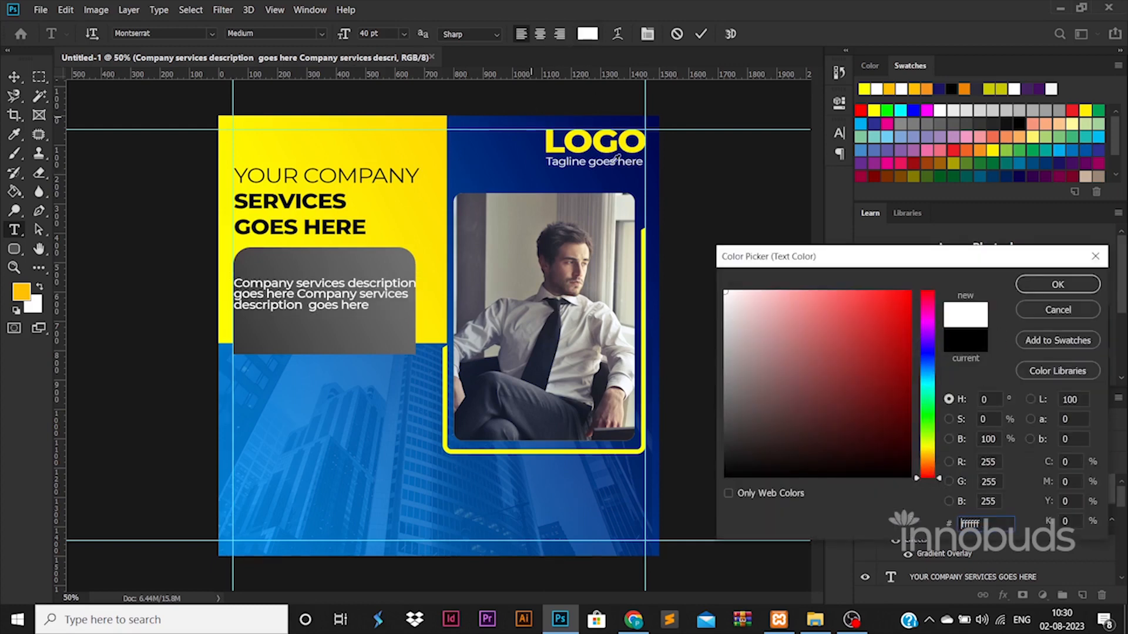
{"action": "left_click", "coordinate": [1057, 285]}
Rewrap the description into four lines and shift it slightly right.
{"action": "left_click", "coordinate": [347, 281]}
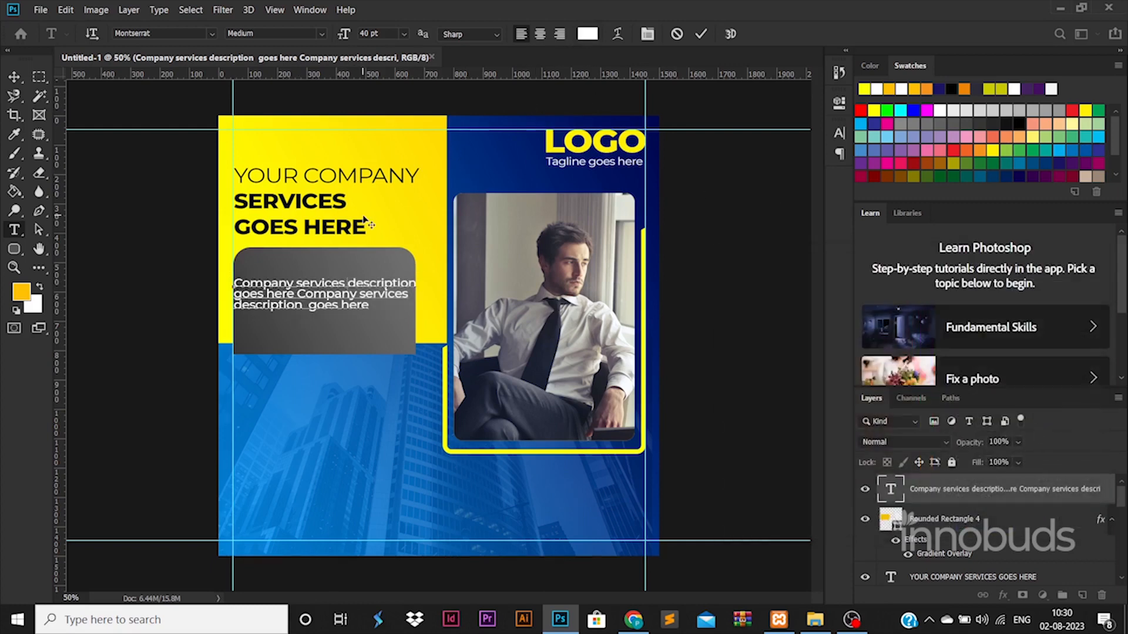
{"action": "key", "text": "Return"}
{"action": "key", "text": "BackSpace"}
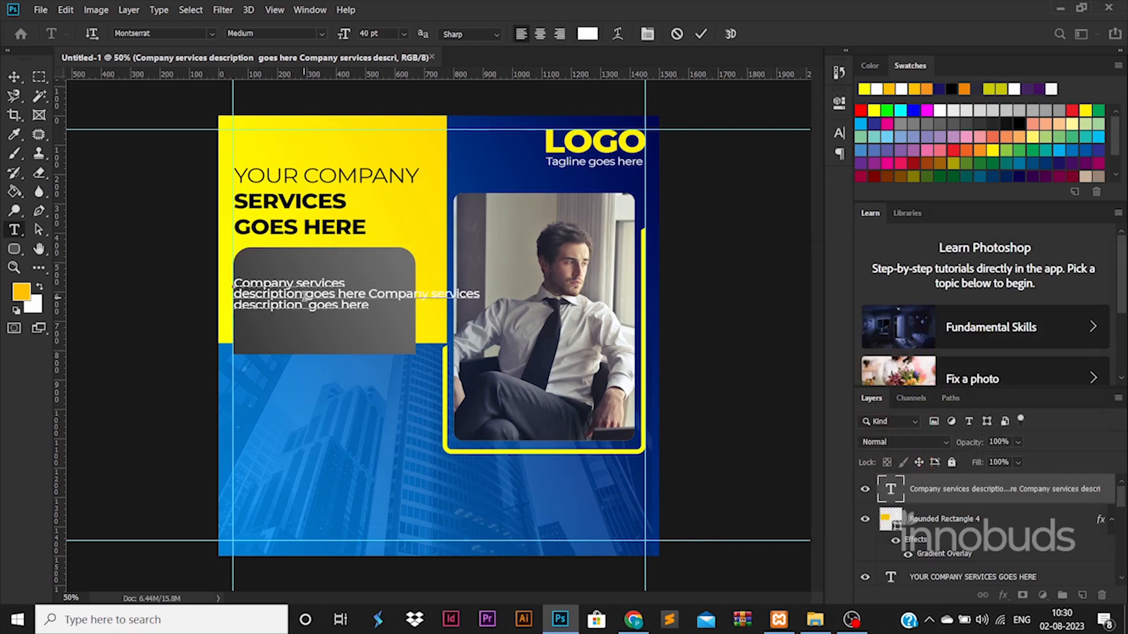
{"action": "key", "text": "Return"}
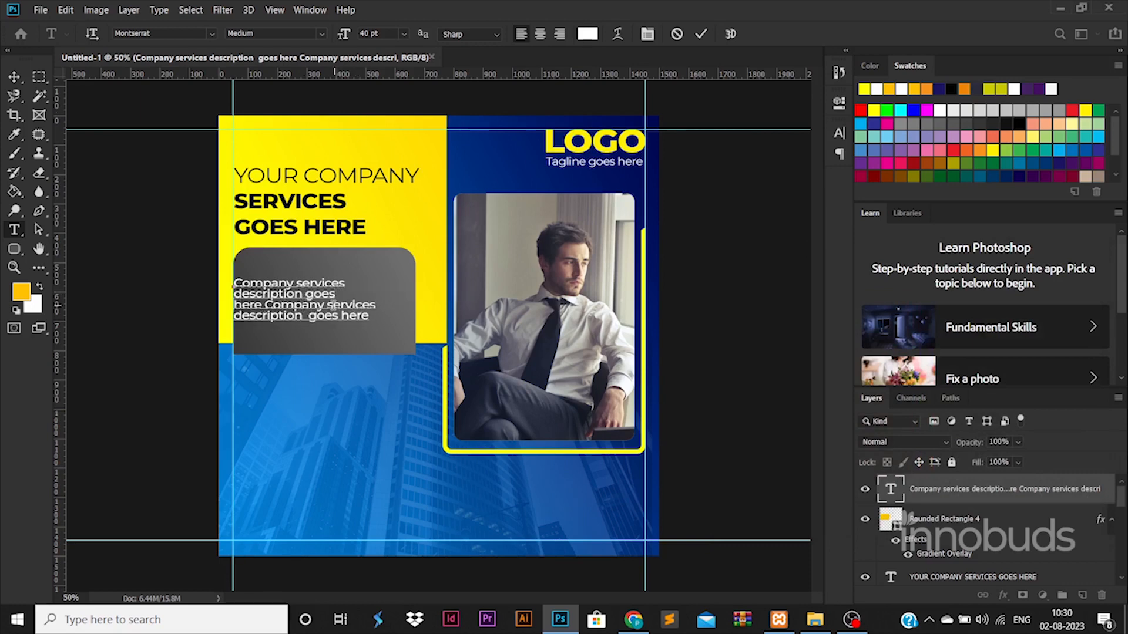
{"action": "left_click", "coordinate": [12, 80]}
{"action": "left_click_drag", "start_coordinate": [328, 297], "coordinate": [339, 298]}
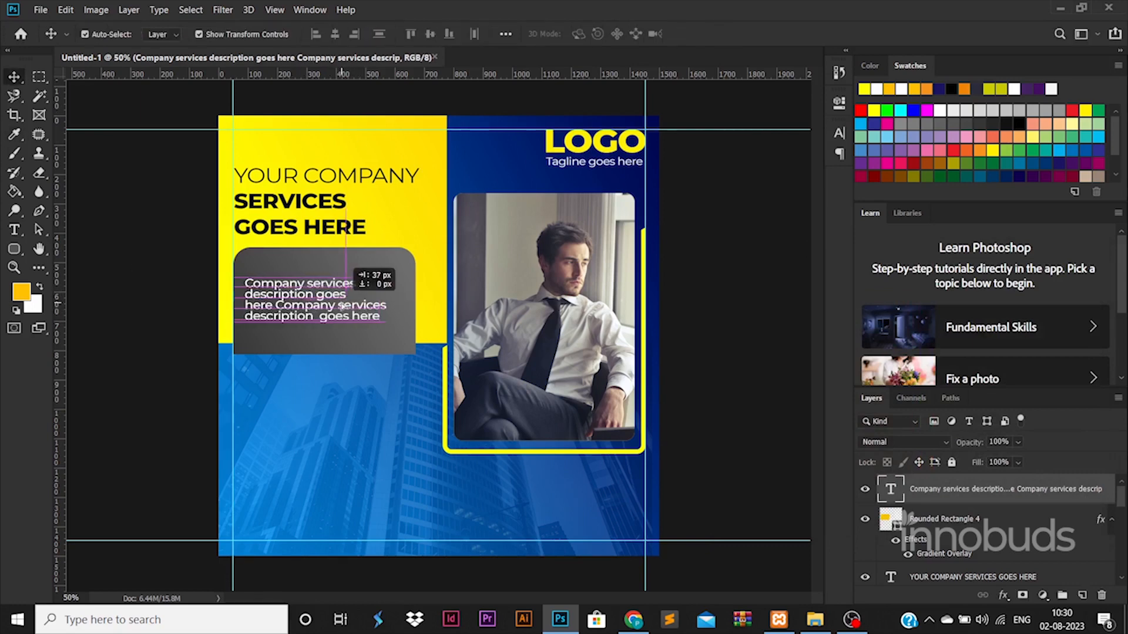
Set the description's leading to 45 pt in the Character panel.
{"action": "double_click", "coordinate": [339, 298]}
{"action": "left_click", "coordinate": [587, 33]}
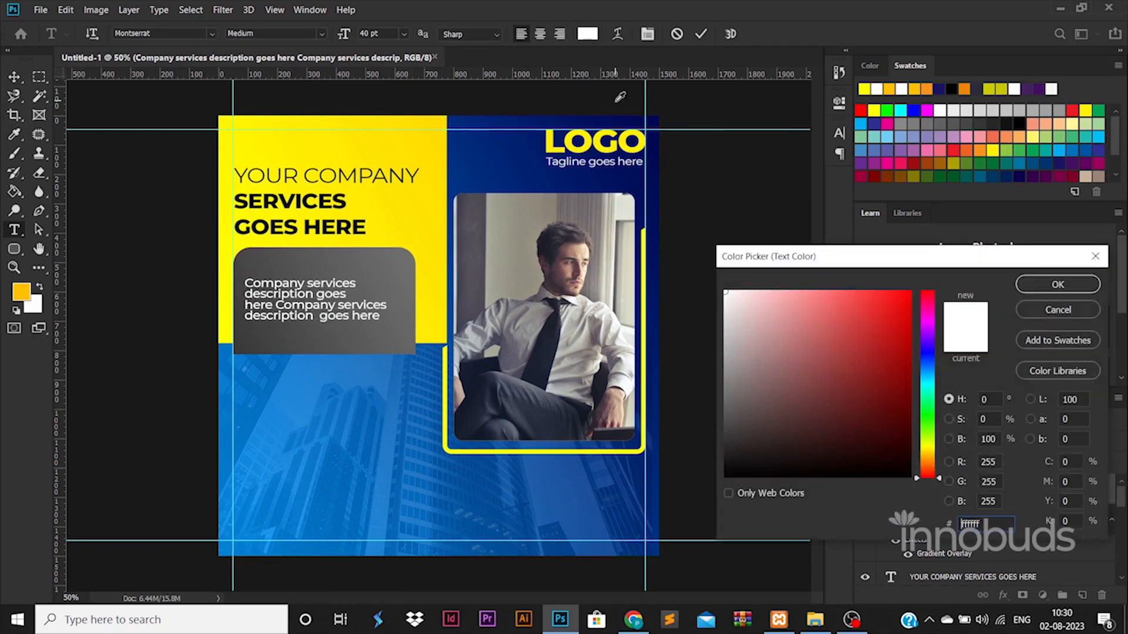
{"action": "left_click", "coordinate": [1012, 283]}
{"action": "left_click", "coordinate": [839, 133]}
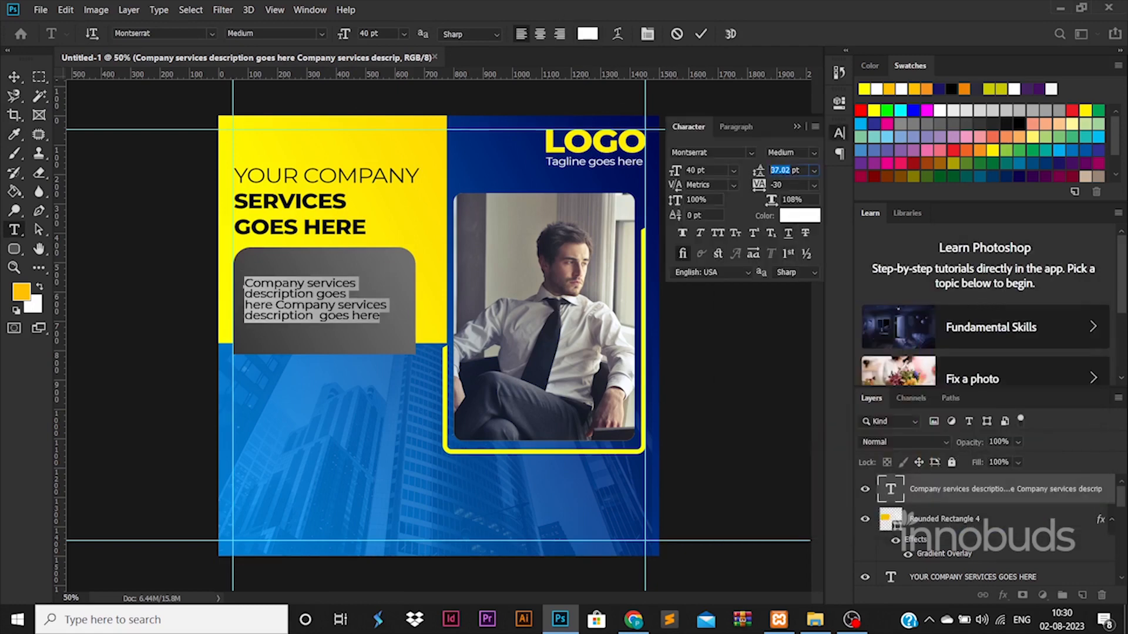
{"action": "type", "text": "60"}
{"action": "key", "text": "Return"}
{"action": "type", "text": "3"}
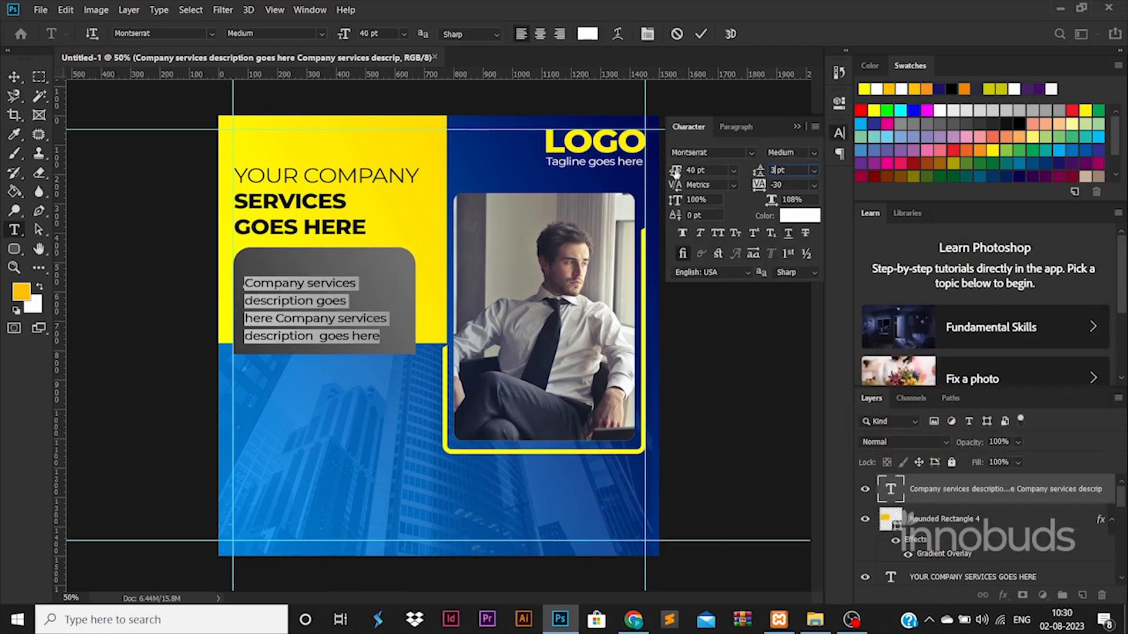
{"action": "type", "text": "0"}
{"action": "left_click_drag", "start_coordinate": [780, 170], "coordinate": [742, 168]}
{"action": "type", "text": "45"}
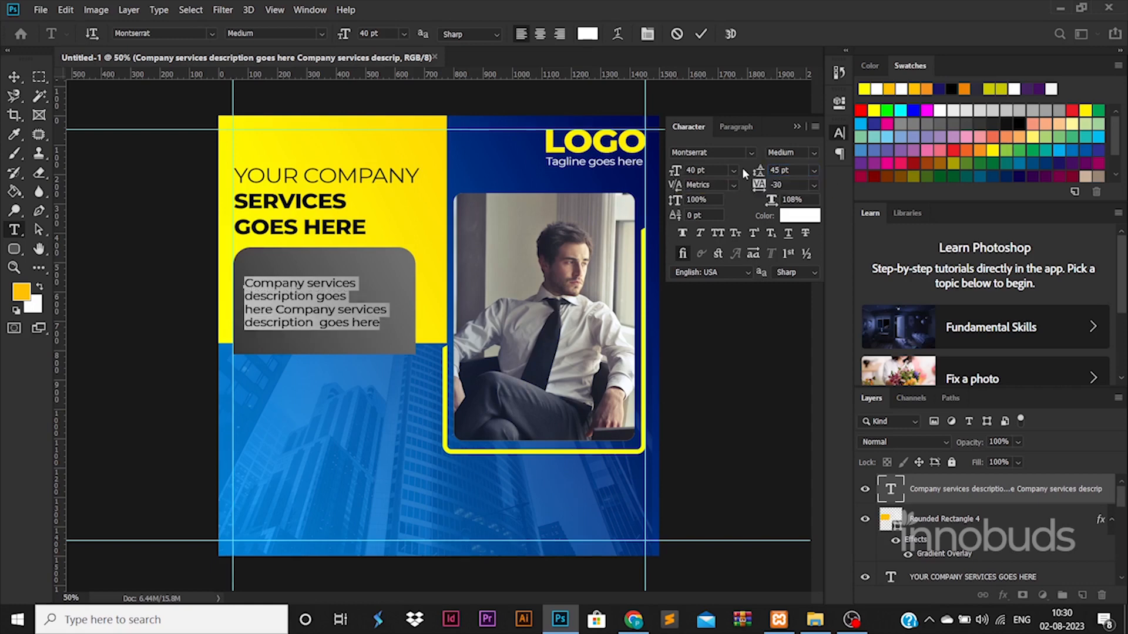
{"action": "left_click", "coordinate": [14, 77]}
Enlarge the description text slightly, to about 44 pt, inside the box.
{"action": "left_click_drag", "start_coordinate": [386, 277], "coordinate": [401, 269]}
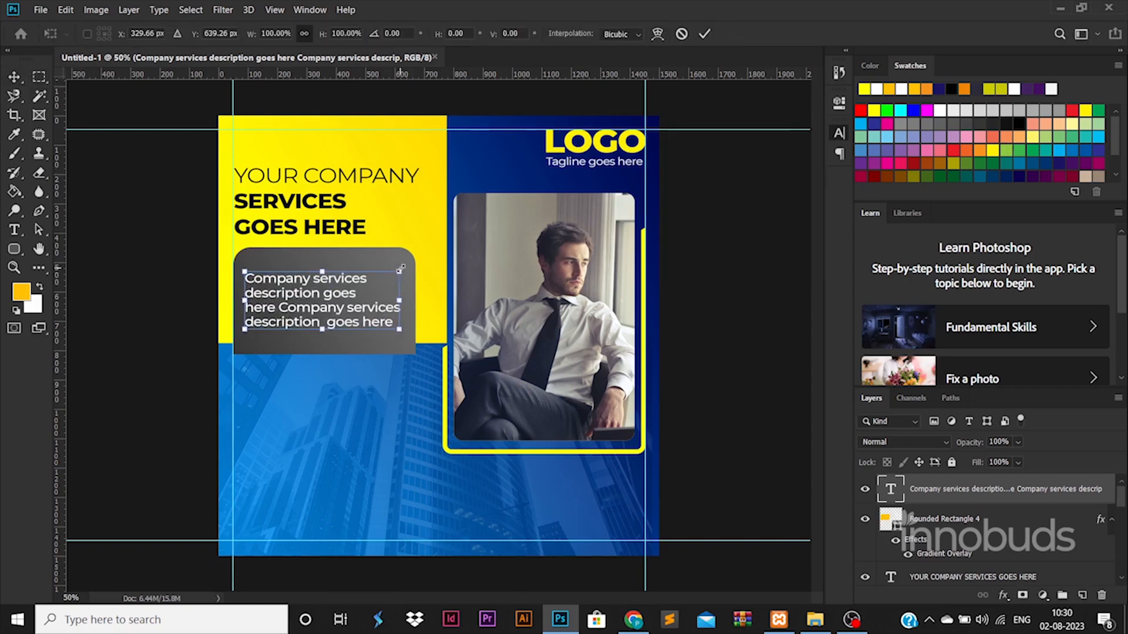
{"action": "key", "text": "Return"}
{"action": "left_click", "coordinate": [158, 431]}
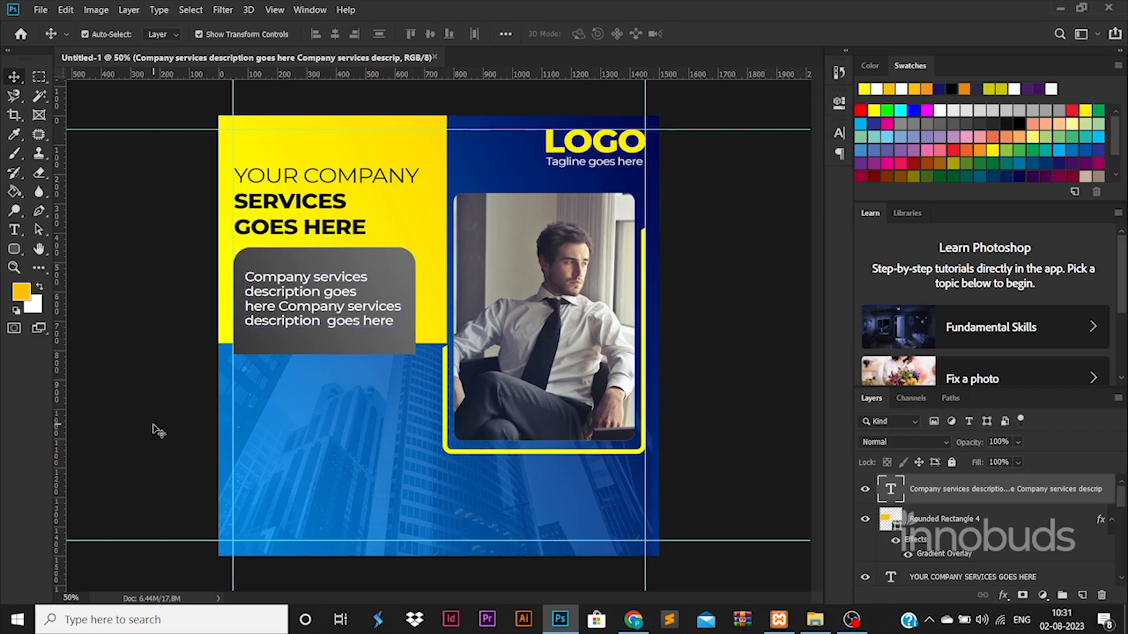
{"action": "double_click", "coordinate": [343, 322]}
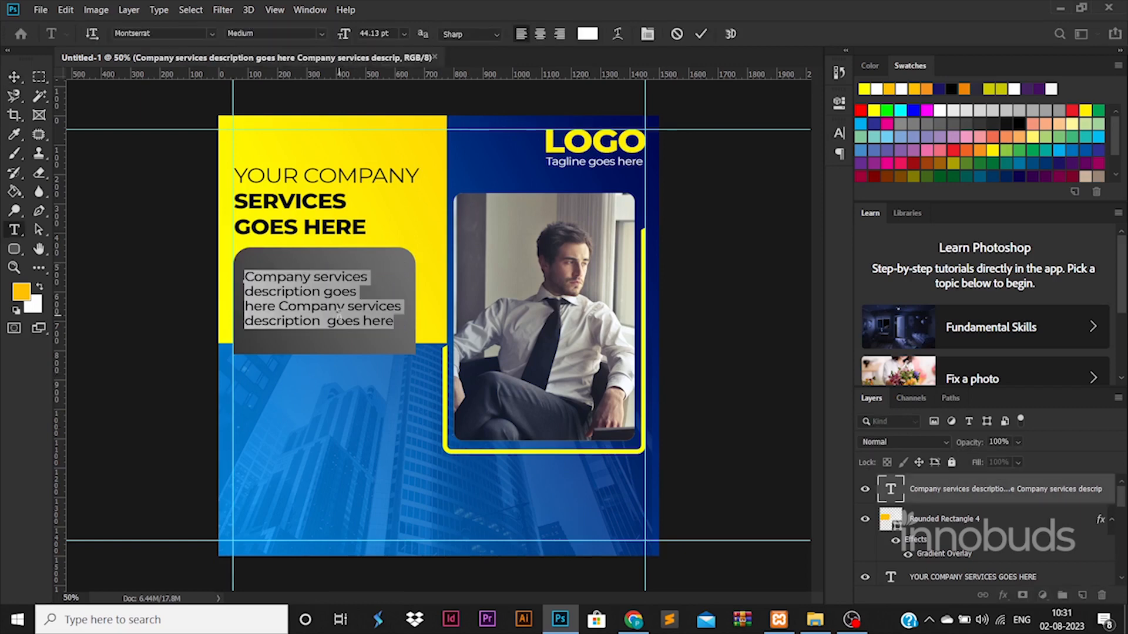
{"action": "left_click", "coordinate": [14, 77]}
{"action": "left_click", "coordinate": [1048, 519]}
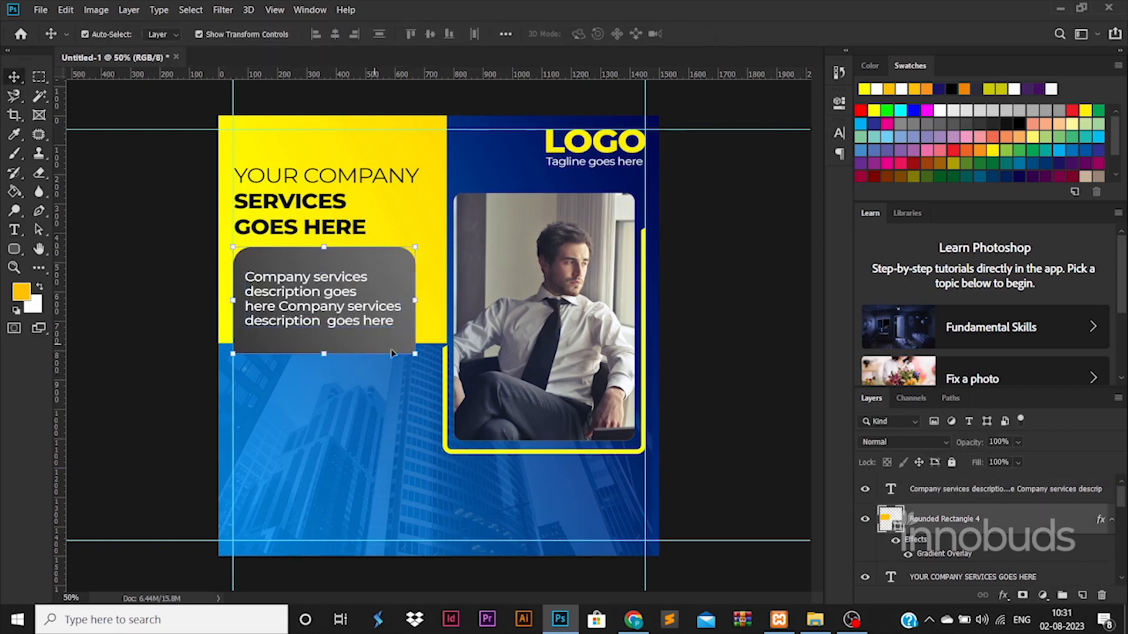
Give the grey description box a Drop Shadow with size 21 px.
{"action": "double_click", "coordinate": [1048, 519]}
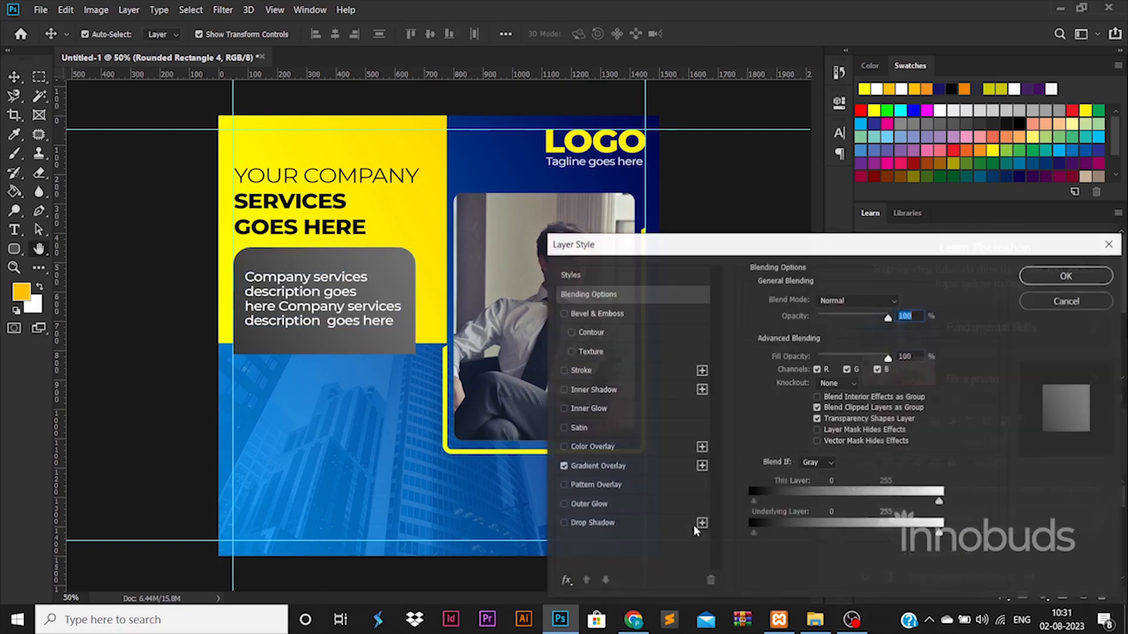
{"action": "left_click", "coordinate": [625, 522]}
{"action": "left_click_drag", "start_coordinate": [828, 413], "coordinate": [815, 412]}
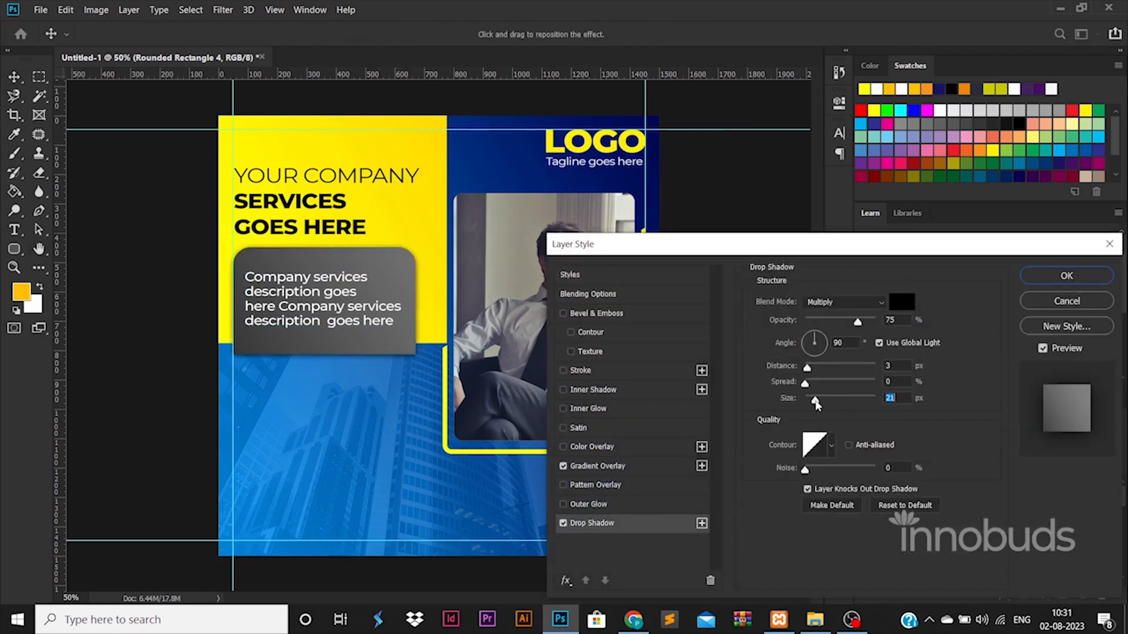
{"action": "left_click", "coordinate": [1052, 276]}
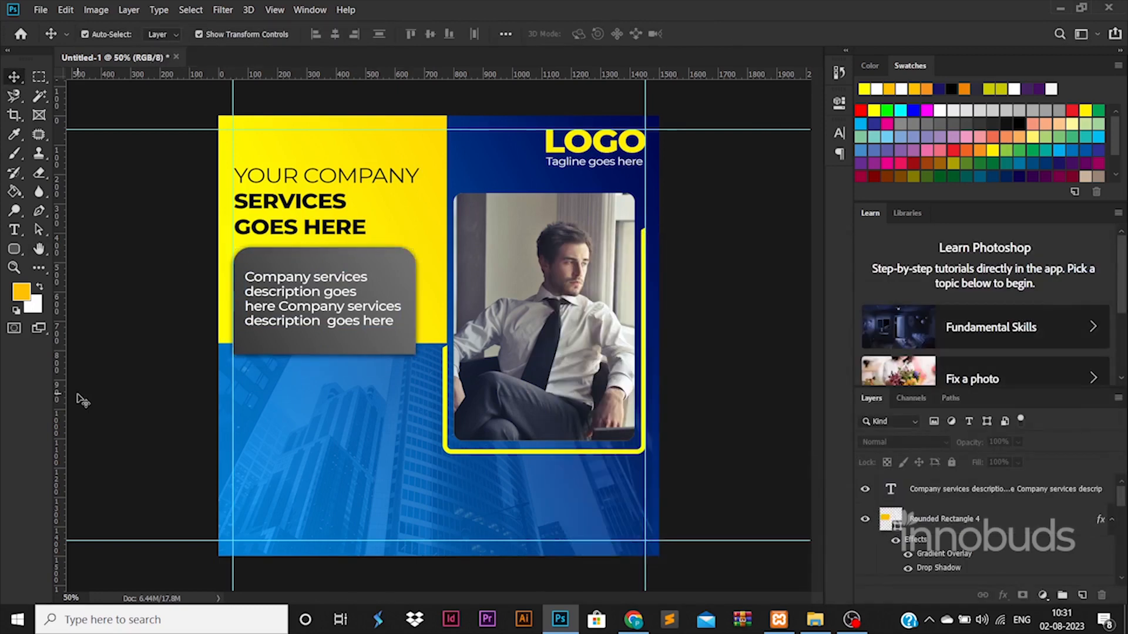
Drag the phone, email and other icon PNGs from the ICONS folder onto the poster.
{"action": "key", "text": "u"}
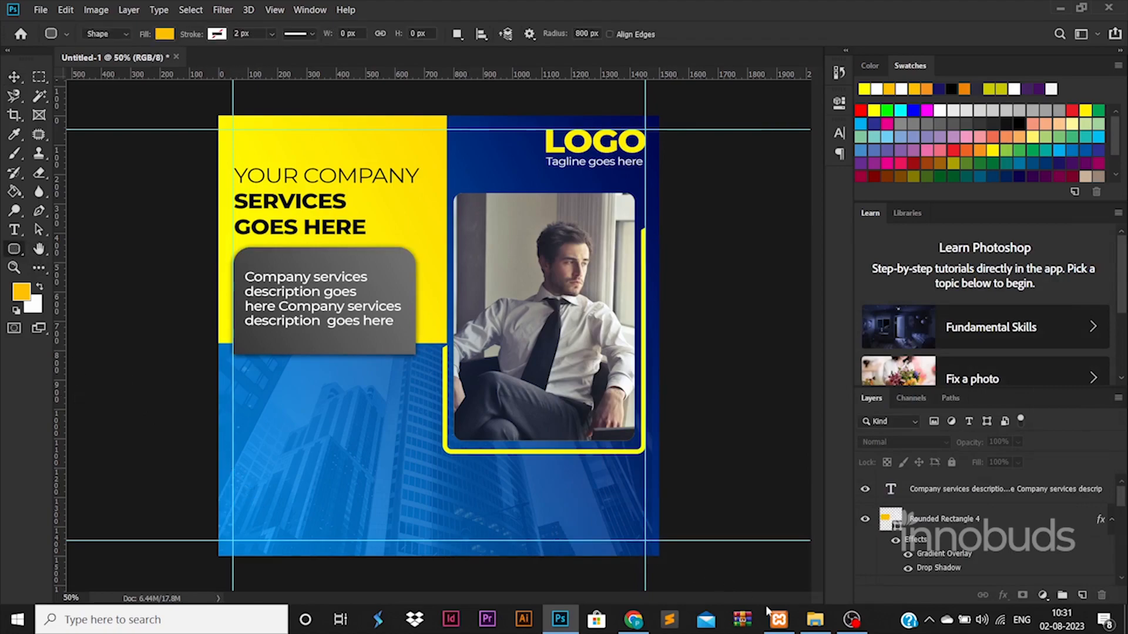
{"action": "left_click", "coordinate": [815, 620]}
{"action": "key", "text": "alt+Up"}
{"action": "double_click", "coordinate": [579, 291]}
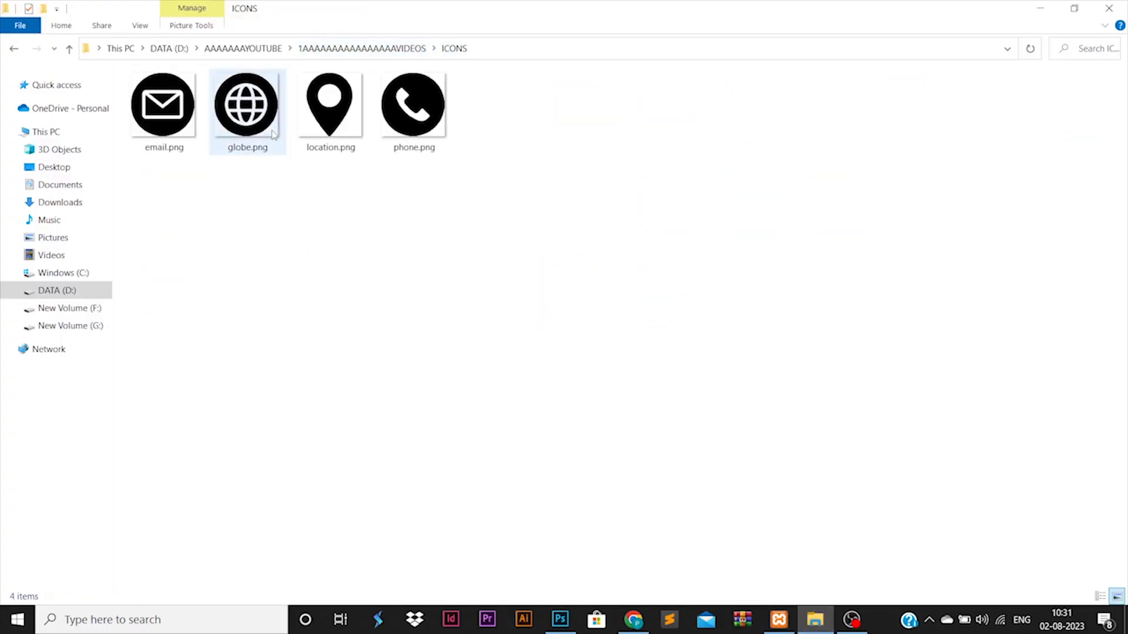
{"action": "left_click", "coordinate": [413, 105], "text": "ctrl"}
{"action": "left_click", "coordinate": [163, 104], "text": "ctrl"}
{"action": "left_click_drag", "start_coordinate": [165, 114], "coordinate": [492, 458]}
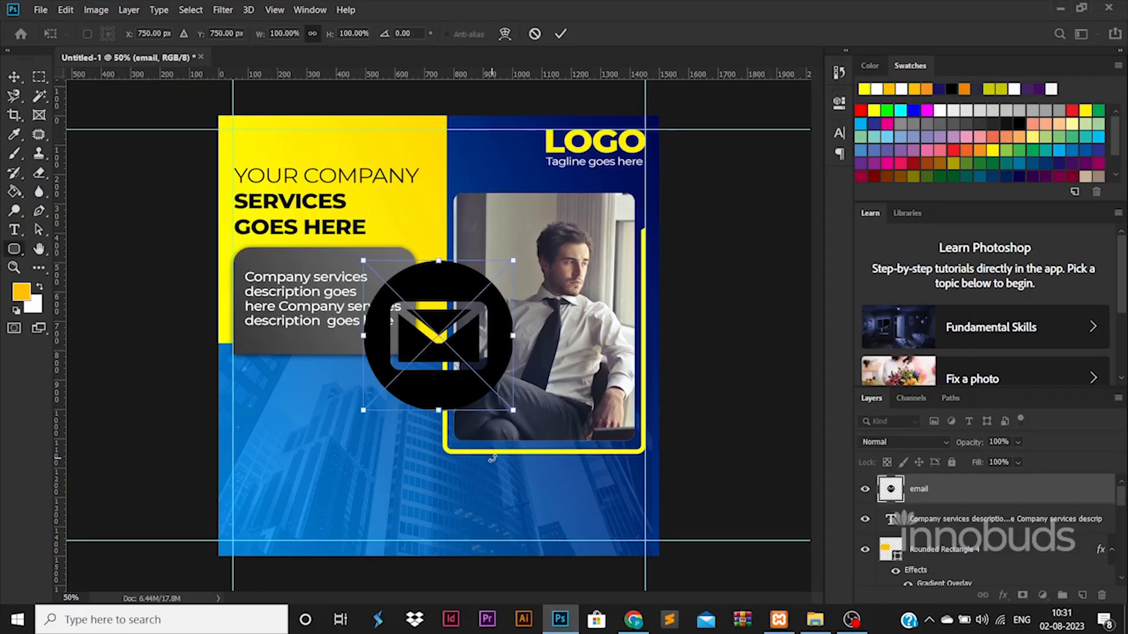
Place the three icons and scale them down to about 14% in the poster's lower-left corner.
{"action": "key", "text": "Return"}
{"action": "key", "text": "Return"}
{"action": "key", "text": "Return"}
{"action": "left_click", "coordinate": [999, 550], "text": "shift"}
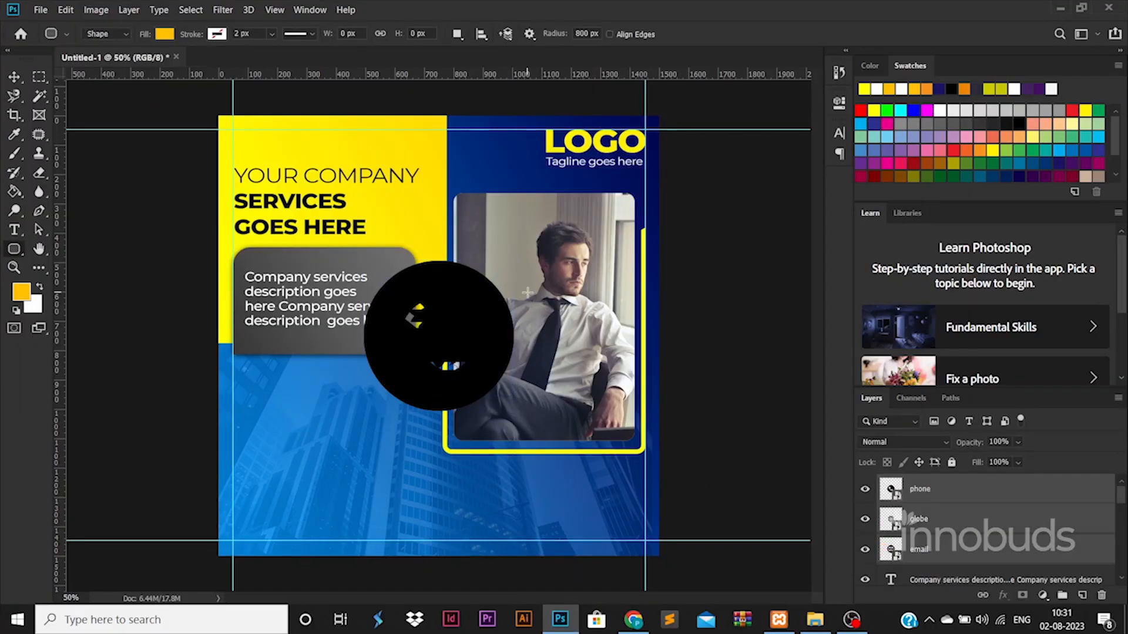
{"action": "key", "text": "ctrl+t"}
{"action": "left_click_drag", "start_coordinate": [514, 263], "coordinate": [251, 538]}
{"action": "double_click", "coordinate": [179, 506]}
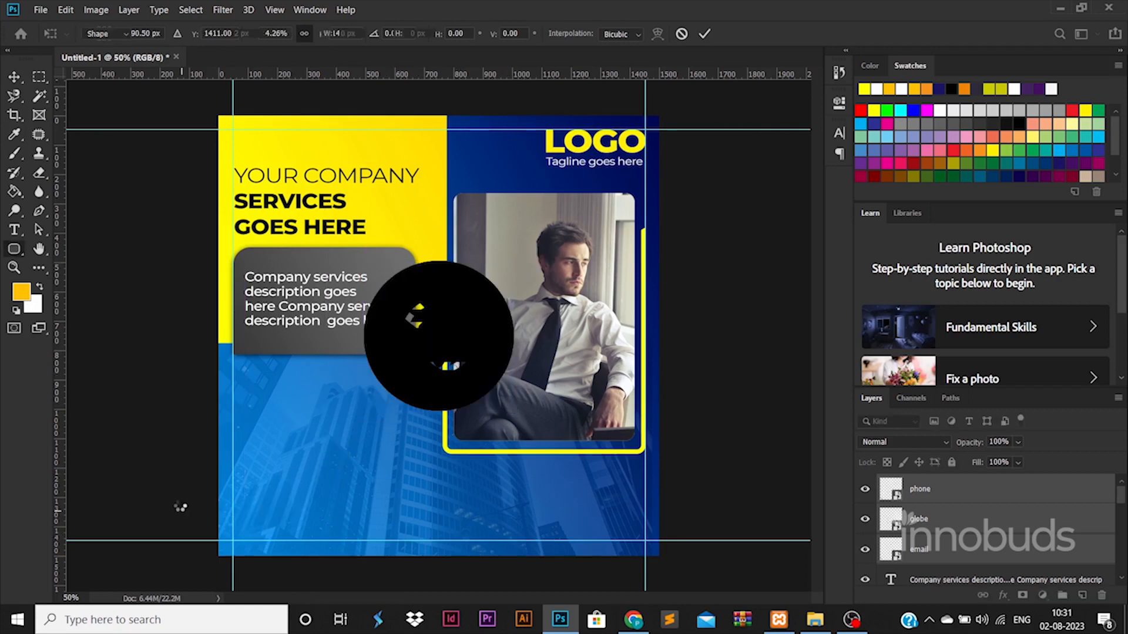
{"action": "left_click", "coordinate": [632, 288]}
Move the globe icon toward the right and lift the phone icon above the email icon.
{"action": "left_click", "coordinate": [953, 525]}
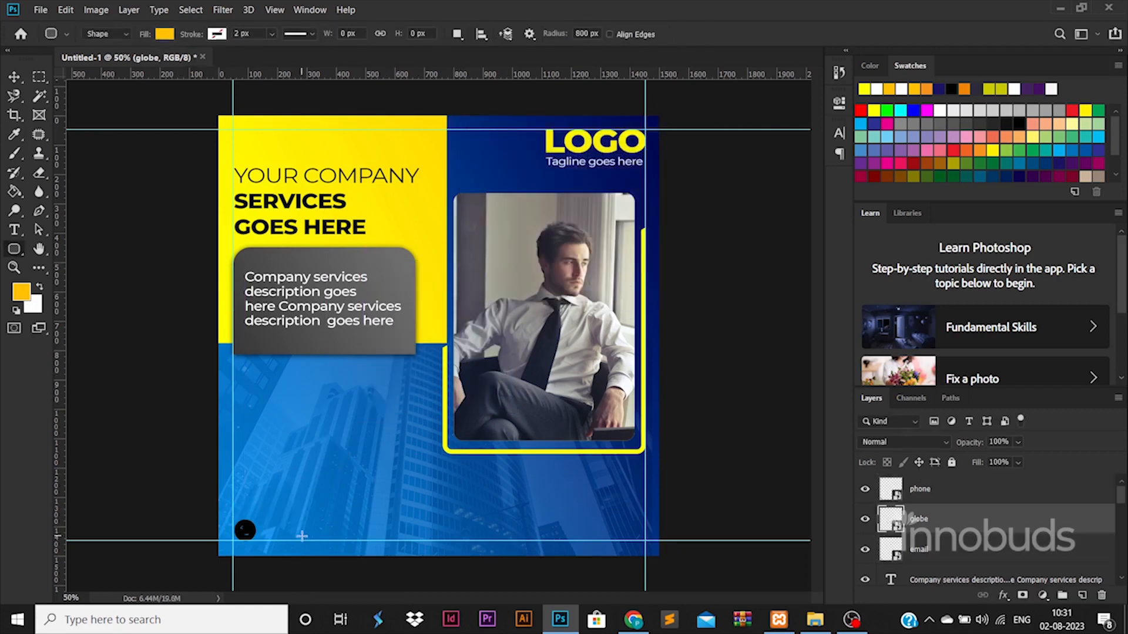
{"action": "left_click", "coordinate": [27, 76]}
{"action": "key", "text": "ctrl+t"}
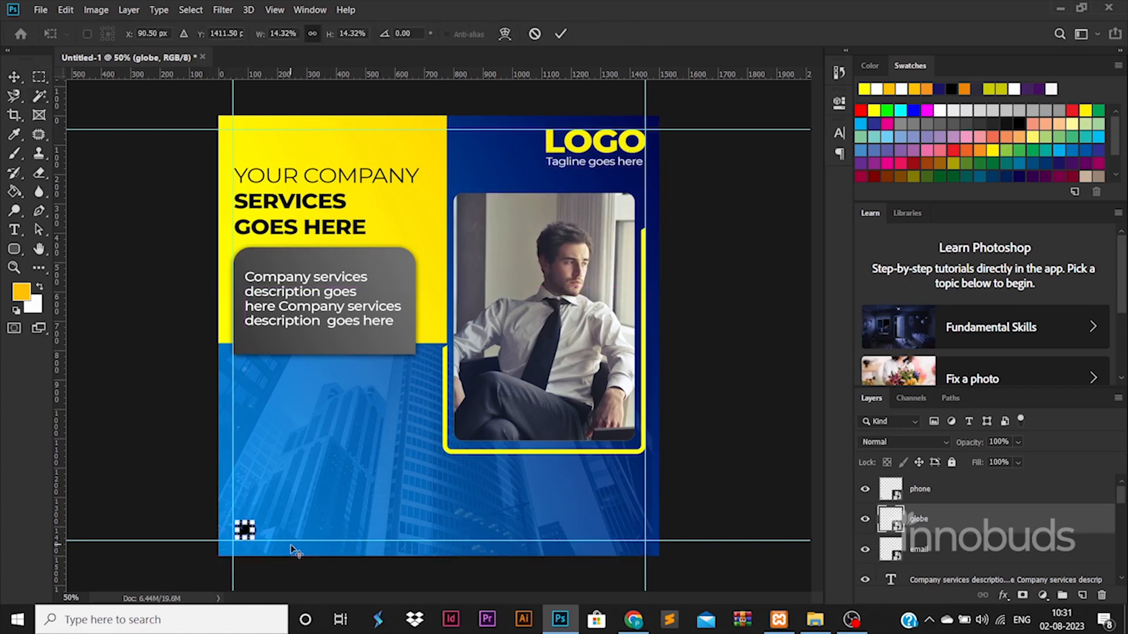
{"action": "scroll", "coordinate": [245, 531], "scroll_direction": "up", "scroll_amount": 5}
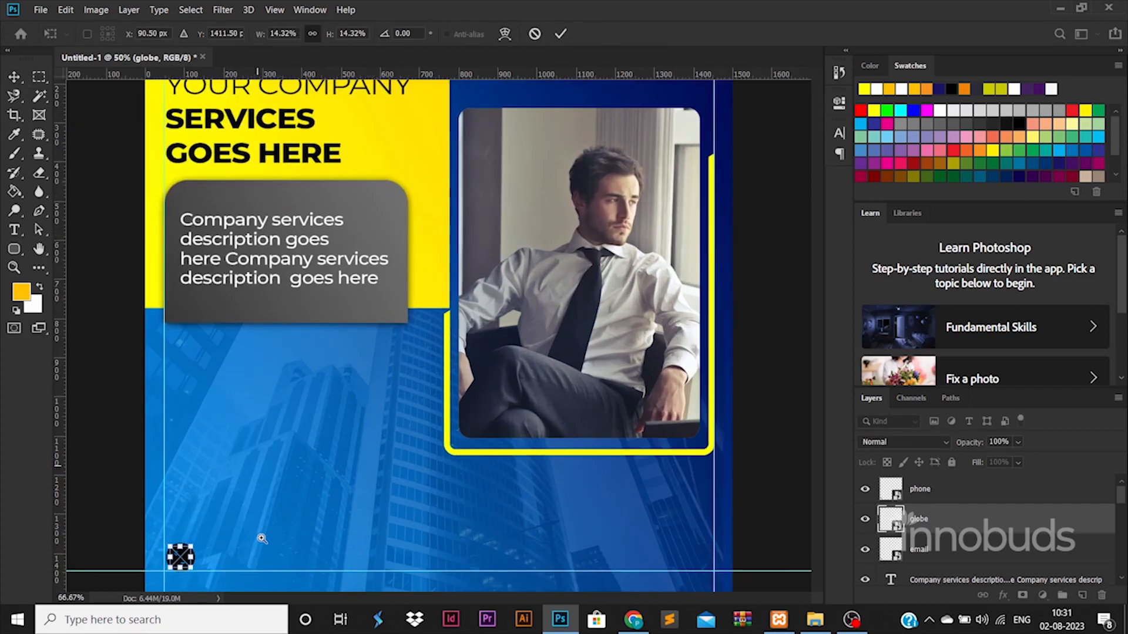
{"action": "left_click_drag", "start_coordinate": [192, 451], "coordinate": [735, 457]}
{"action": "scroll", "coordinate": [496, 418], "scroll_direction": "down", "scroll_amount": 4}
{"action": "key", "text": "Return"}
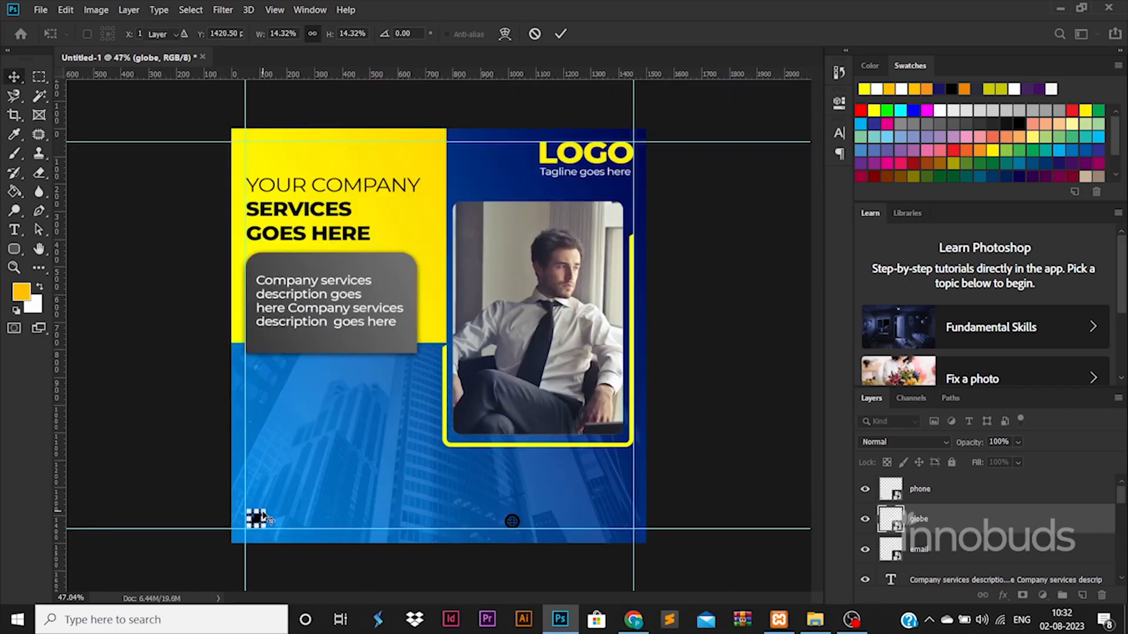
{"action": "left_click_drag", "start_coordinate": [256, 519], "coordinate": [257, 480]}
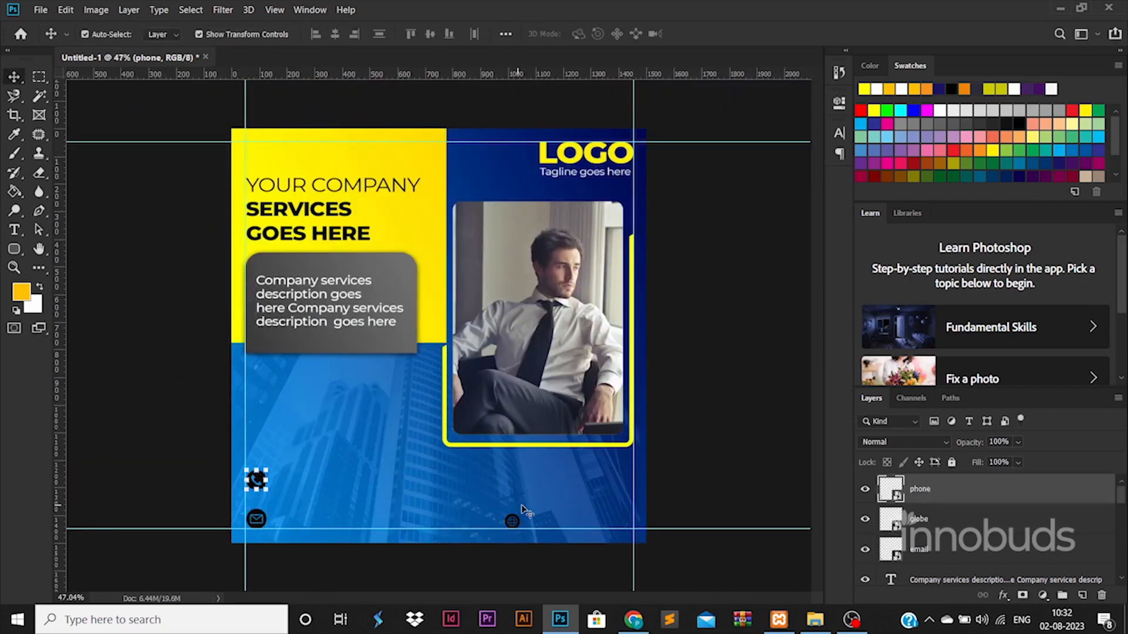
{"action": "left_click", "coordinate": [929, 518]}
{"action": "left_click", "coordinate": [1023, 556]}
Give the email icon a white Colour Overlay and paste the same style onto the globe icon.
{"action": "double_click", "coordinate": [1023, 556]}
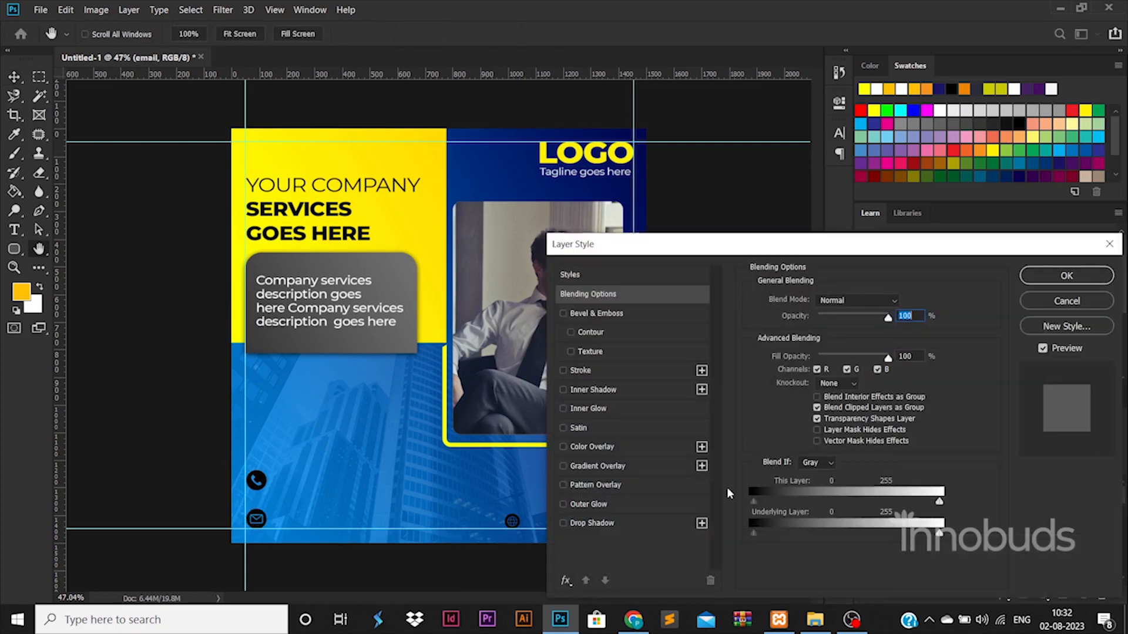
{"action": "left_click", "coordinate": [611, 446]}
{"action": "left_click", "coordinate": [1056, 278]}
{"action": "right_click", "coordinate": [950, 549]}
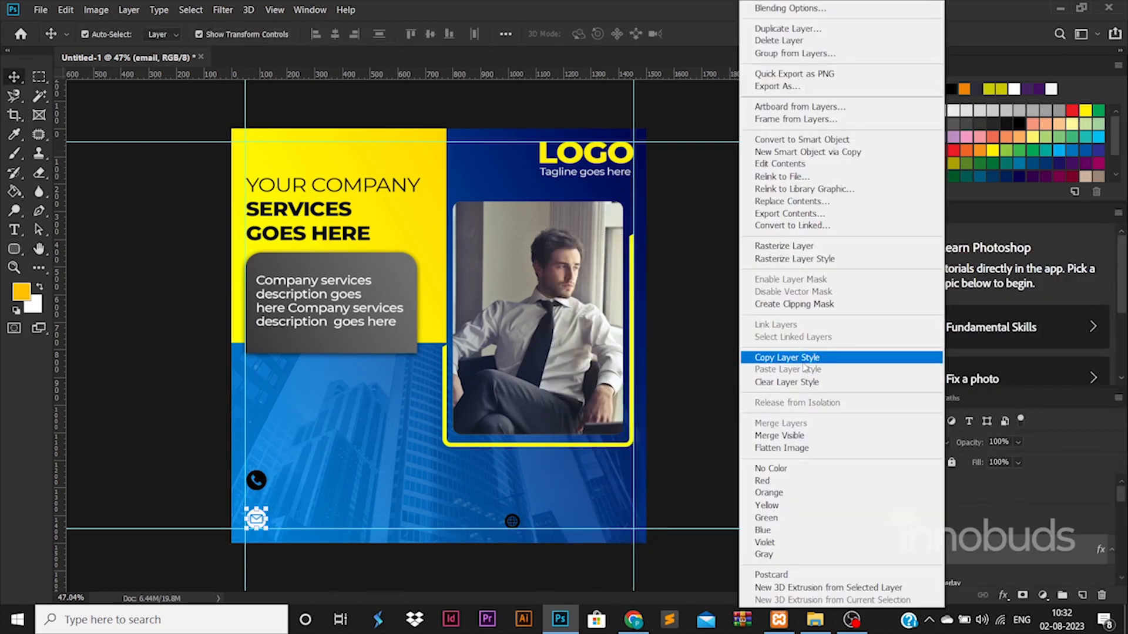
{"action": "left_click", "coordinate": [793, 362]}
{"action": "right_click", "coordinate": [963, 514]}
{"action": "left_click", "coordinate": [793, 369]}
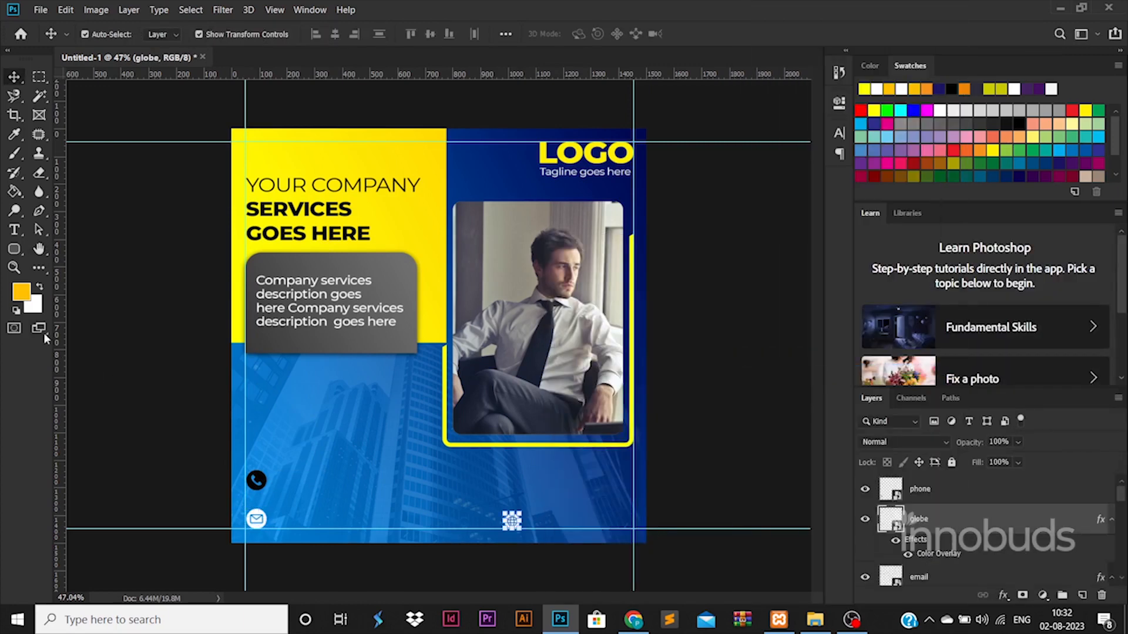
Type the footer e-mail address and place it beside the envelope icon.
{"action": "left_click", "coordinate": [18, 229]}
{"action": "scroll", "coordinate": [438, 483], "scroll_direction": "up", "scroll_amount": 2}
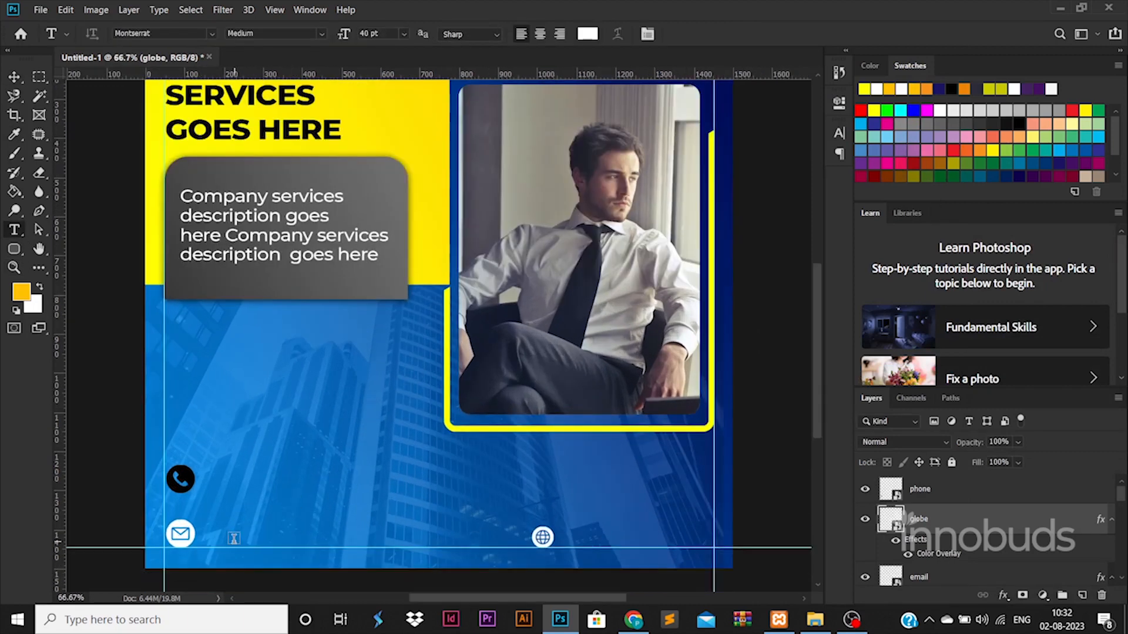
{"action": "left_click", "coordinate": [235, 540]}
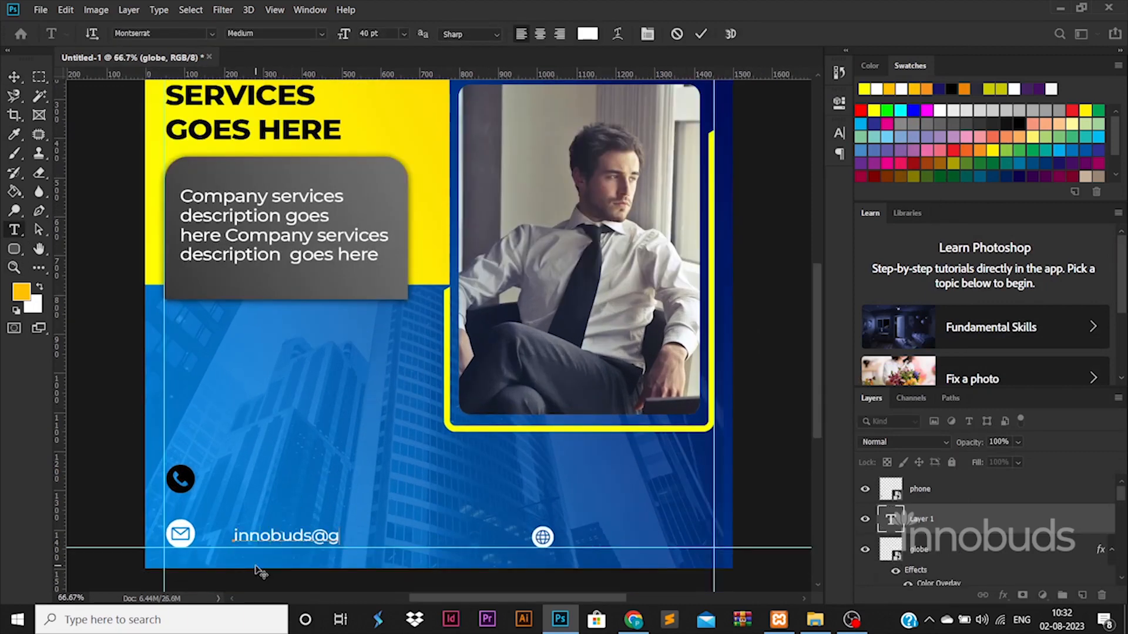
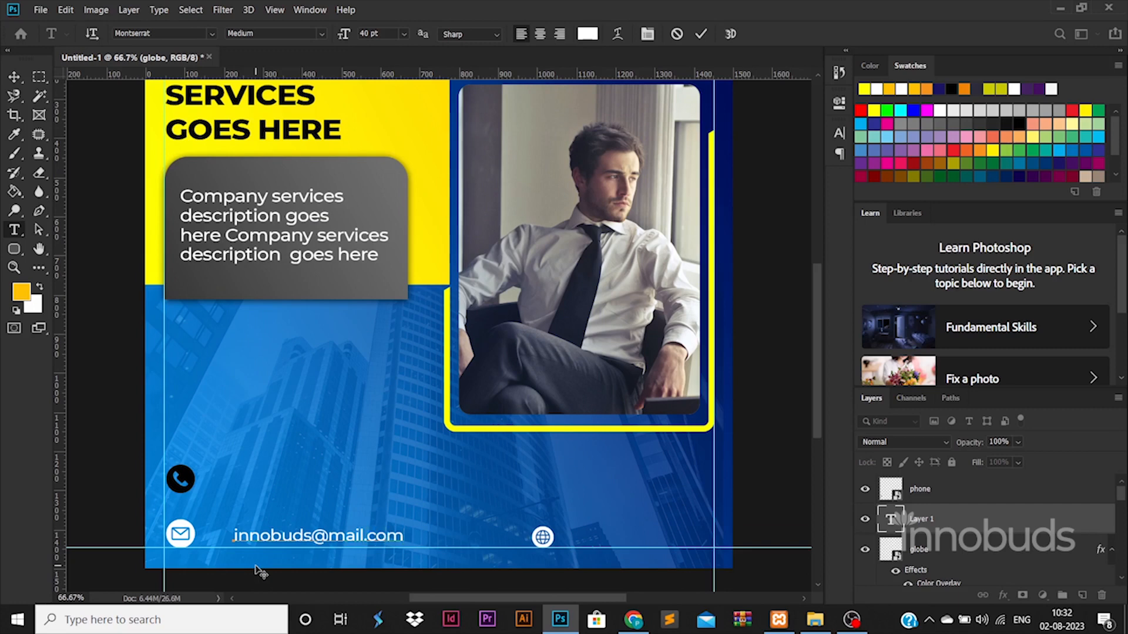
{"action": "left_click", "coordinate": [14, 76]}
{"action": "left_click_drag", "start_coordinate": [383, 541], "coordinate": [695, 544]}
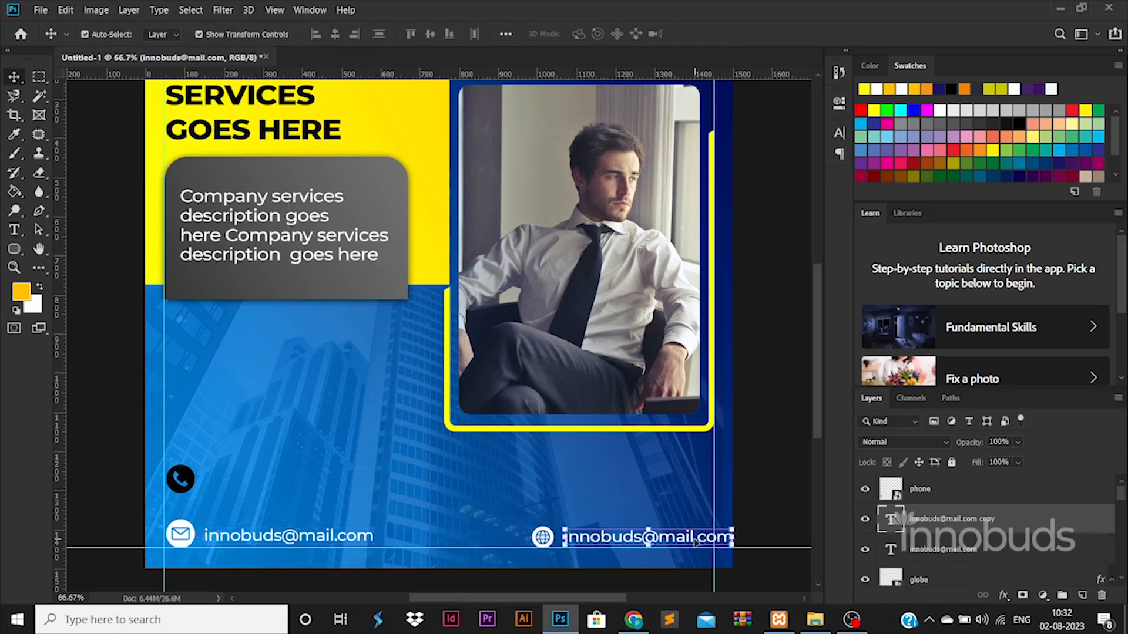
{"action": "double_click", "coordinate": [695, 543]}
{"action": "type", "text": "website"}
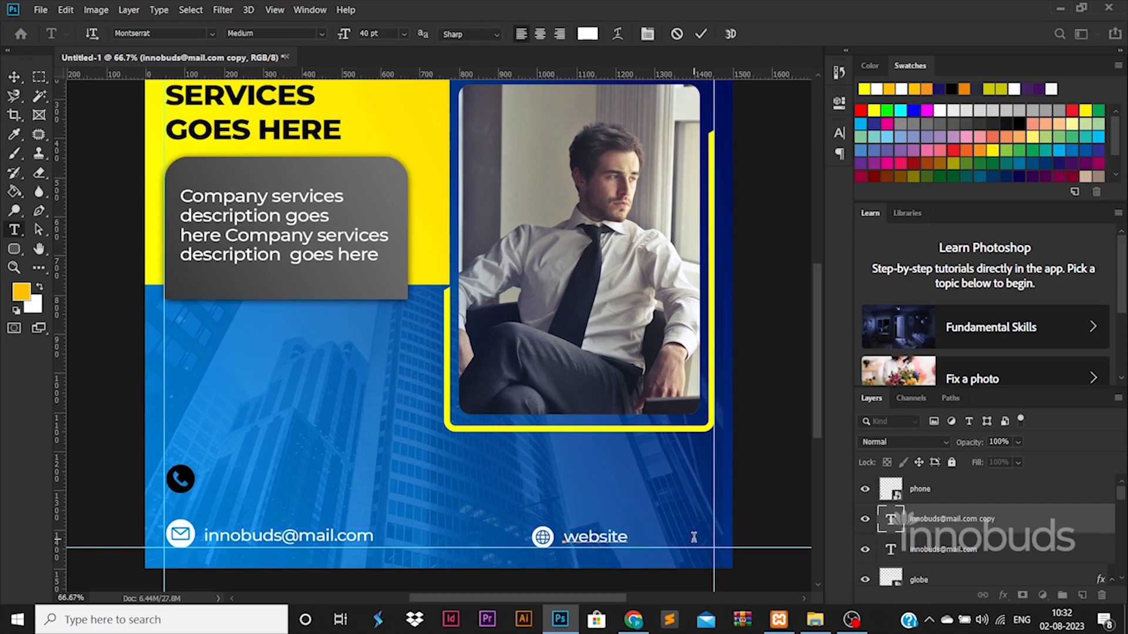
{"action": "key", "text": "ctrl+a"}
{"action": "type", "text": "ww"}
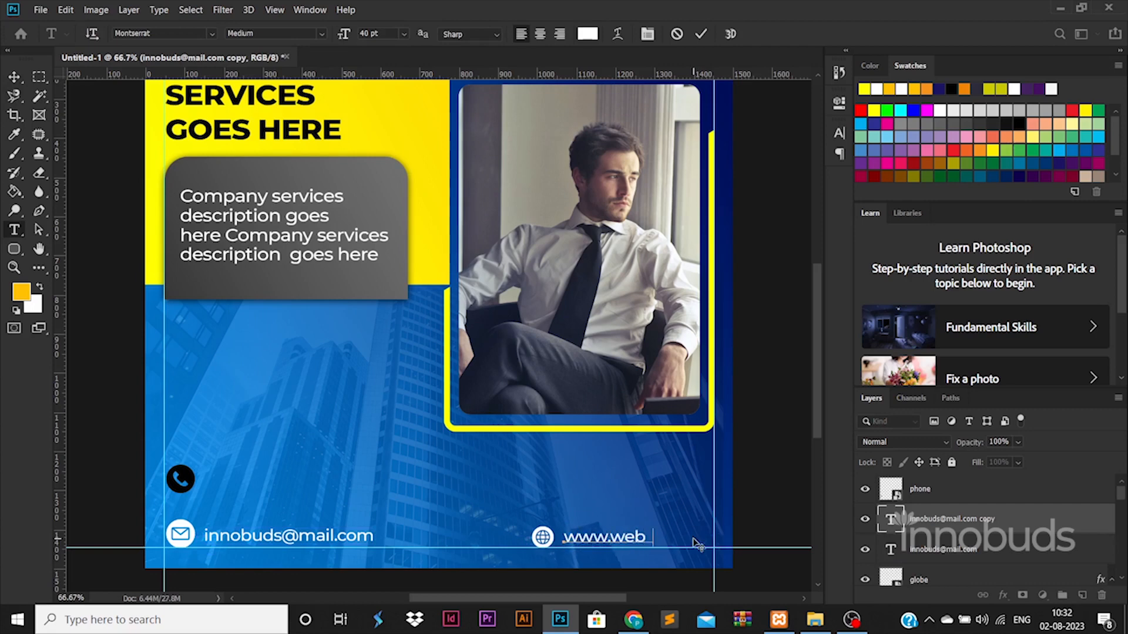
{"action": "left_click", "coordinate": [17, 81]}
Draw a wide rectangle across the bottom, behind the contact text, and make it slightly taller.
{"action": "right_click", "coordinate": [19, 254]}
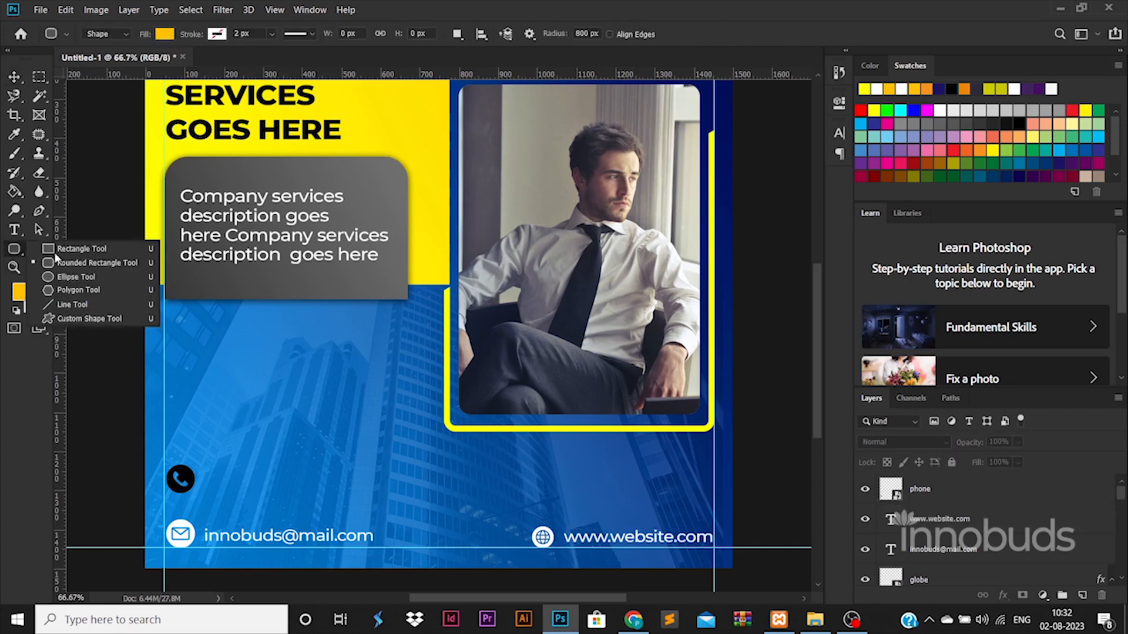
{"action": "left_click", "coordinate": [65, 251]}
{"action": "left_click_drag", "start_coordinate": [139, 519], "coordinate": [741, 536]}
{"action": "left_click_drag", "start_coordinate": [969, 493], "coordinate": [975, 528]}
{"action": "key", "text": "v"}
{"action": "left_click_drag", "start_coordinate": [469, 514], "coordinate": [488, 529]}
{"action": "left_click_drag", "start_coordinate": [158, 520], "coordinate": [159, 510]}
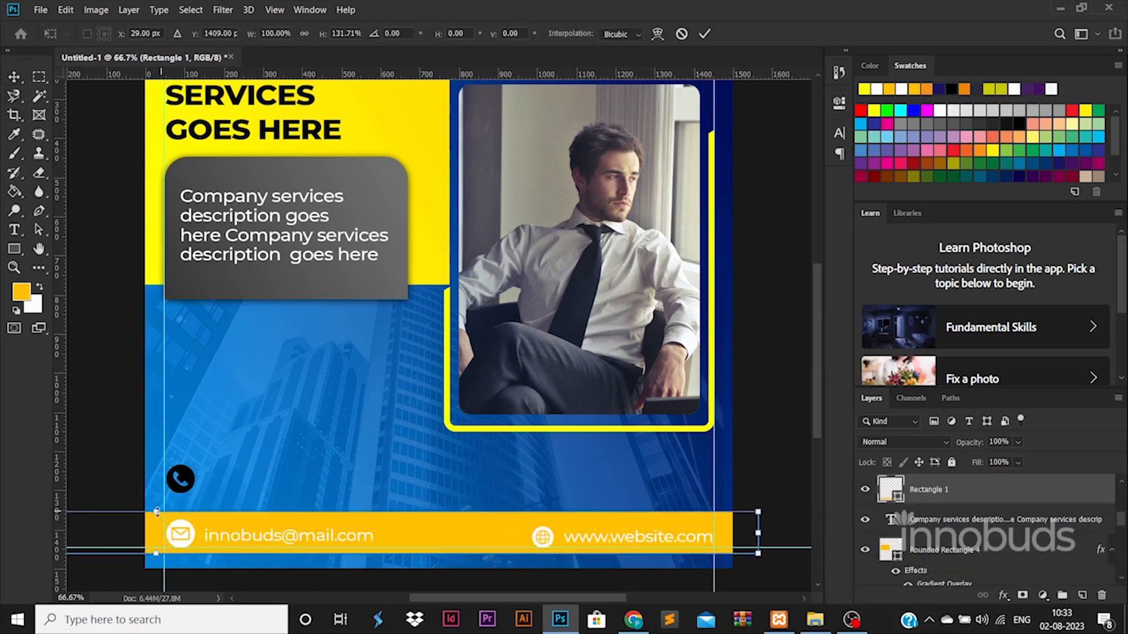
{"action": "key", "text": "Return"}
{"action": "key", "text": "Down"}
{"action": "key", "text": "Down"}
{"action": "key", "text": "Down"}
{"action": "key", "text": "Down"}
{"action": "key", "text": "Down"}
{"action": "key", "text": "Down"}
Copy Rounded Rectangle 4's gradient and shadow style onto the footer bar.
{"action": "left_click", "coordinate": [386, 286]}
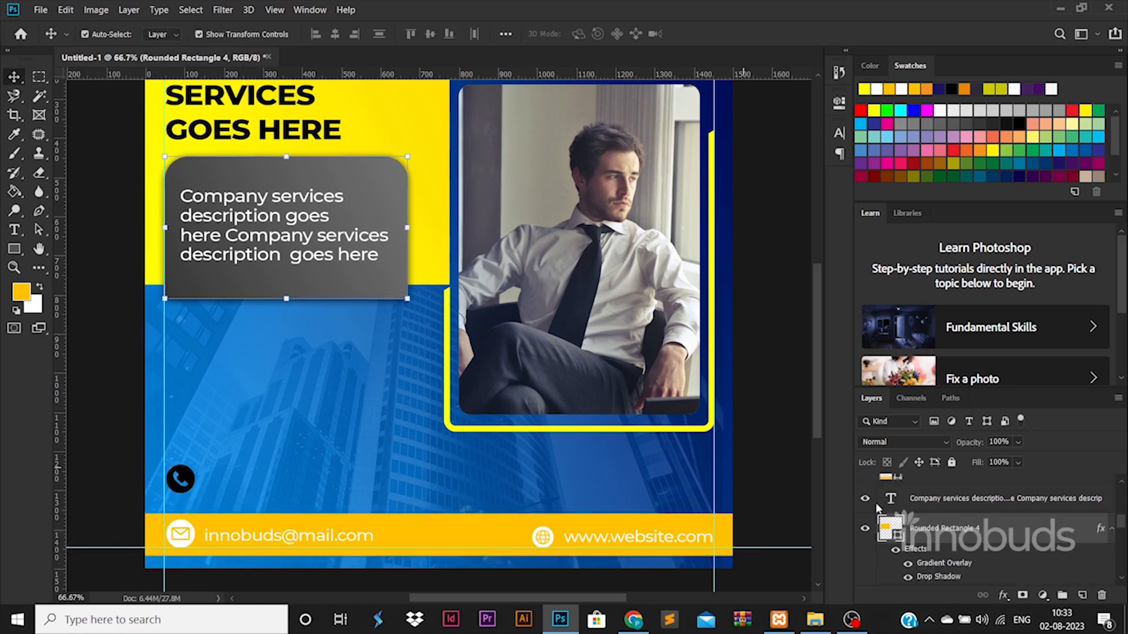
{"action": "right_click", "coordinate": [973, 535]}
{"action": "left_click", "coordinate": [825, 322]}
{"action": "left_click", "coordinate": [453, 536]}
{"action": "key", "text": "Up"}
{"action": "key", "text": "Up"}
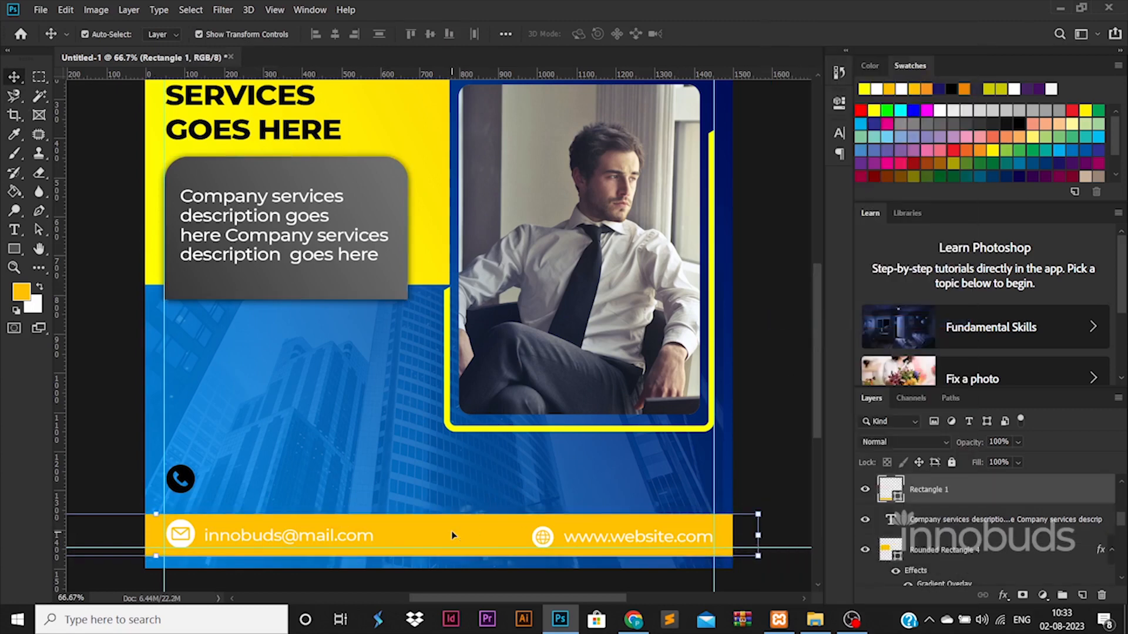
{"action": "right_click", "coordinate": [949, 529]}
{"action": "left_click", "coordinate": [830, 334]}
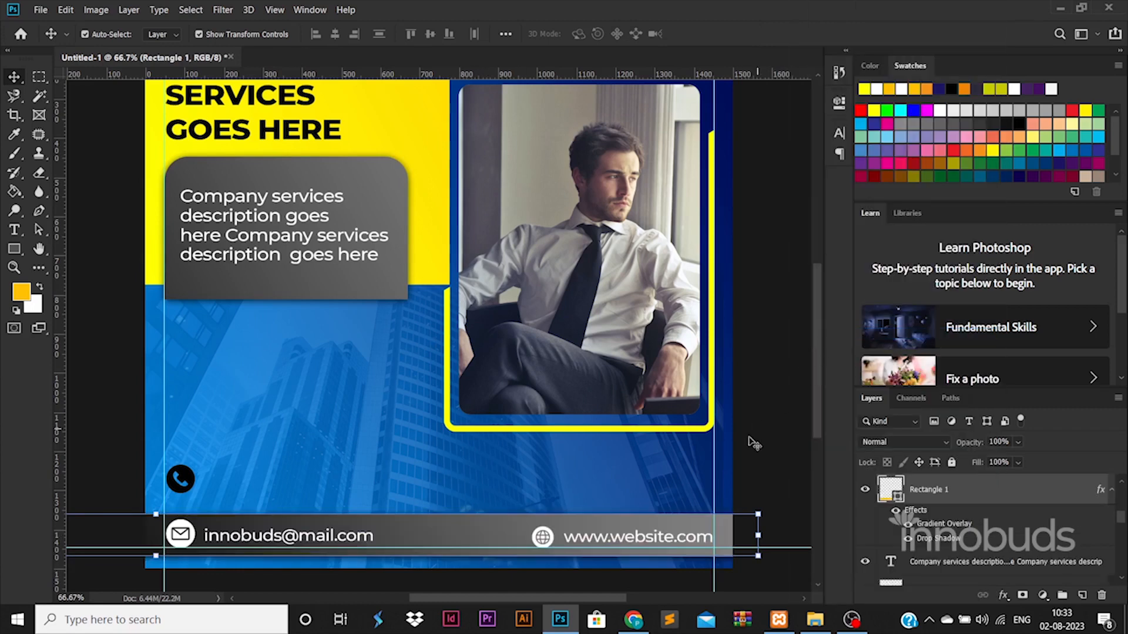
{"action": "left_click", "coordinate": [749, 470]}
{"action": "left_click", "coordinate": [664, 541]}
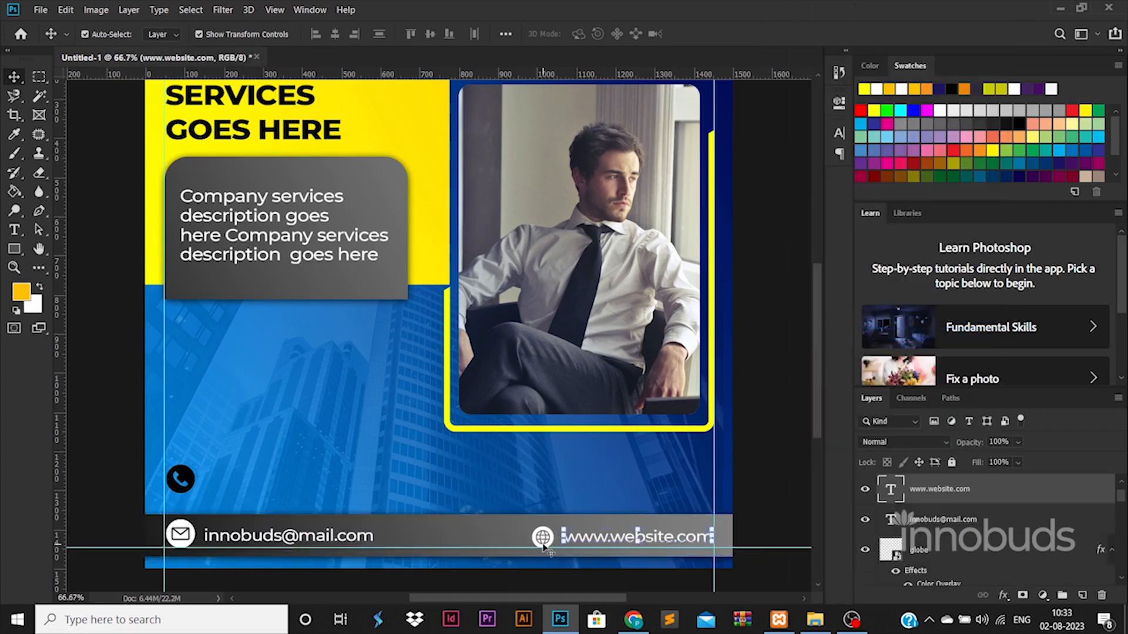
Align the vertical centres of the globe icon, e-mail text and website text.
{"action": "left_click", "coordinate": [956, 553]}
{"action": "left_click", "coordinate": [966, 512], "text": "ctrl"}
{"action": "left_click", "coordinate": [971, 489], "text": "ctrl"}
{"action": "scroll", "coordinate": [983, 538], "scroll_direction": "up", "scroll_amount": 1}
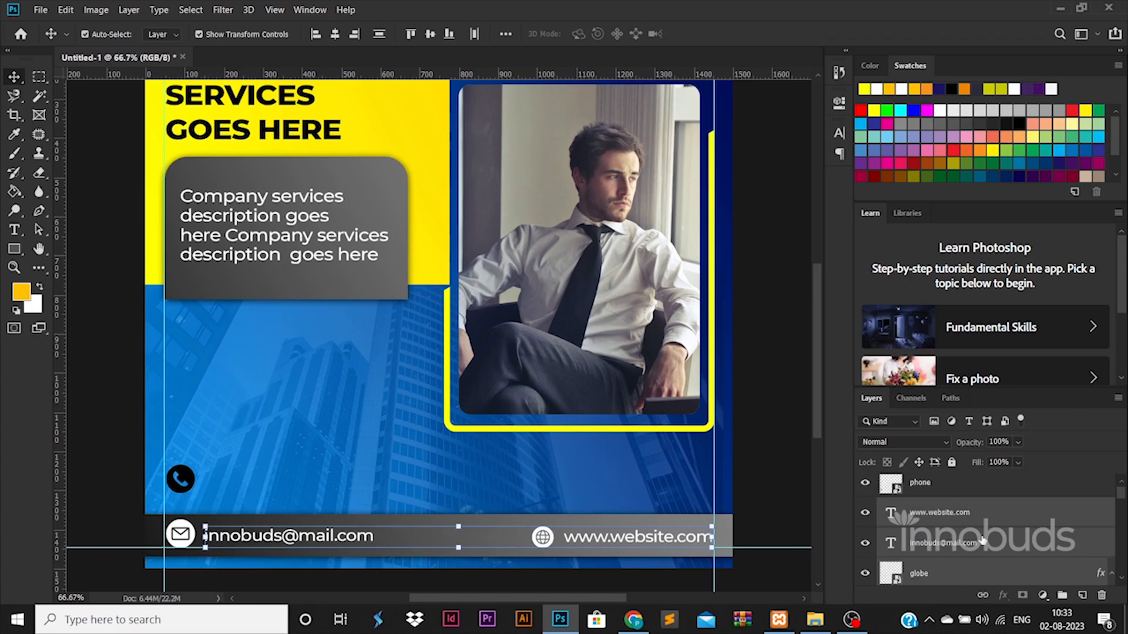
{"action": "left_click", "coordinate": [972, 496], "text": "ctrl"}
{"action": "left_click", "coordinate": [938, 495], "text": "ctrl"}
{"action": "scroll", "coordinate": [938, 495], "scroll_direction": "down", "scroll_amount": 1}
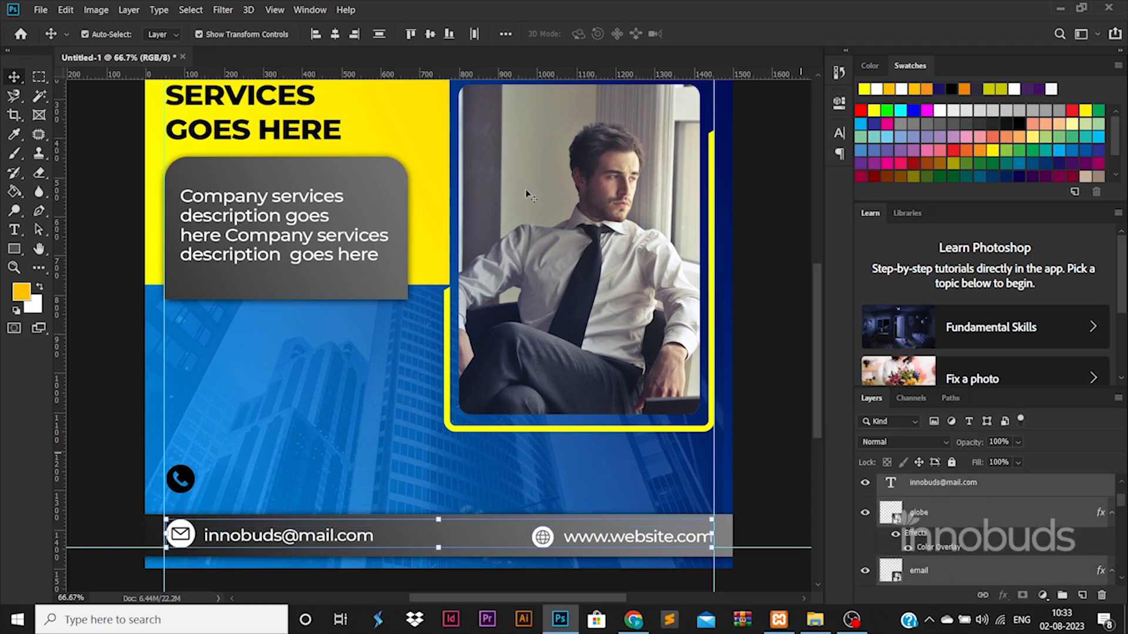
{"action": "left_click", "coordinate": [432, 35]}
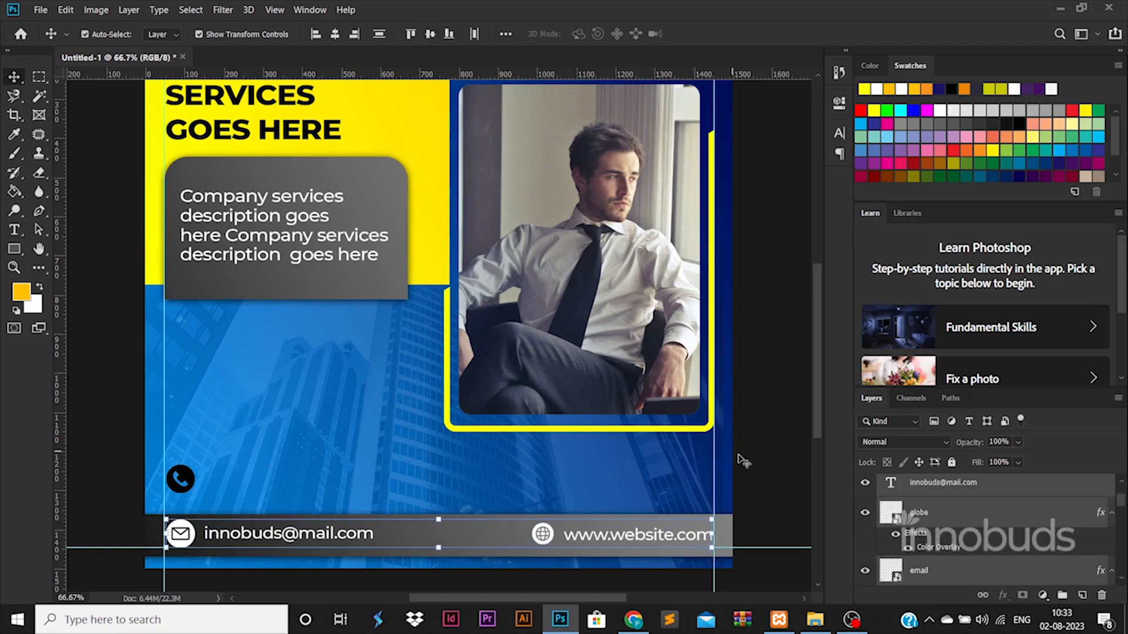
Enlarge the globe icon slightly, shrink the envelope icon, and nudge the phone icon into line.
{"action": "left_click", "coordinate": [542, 534]}
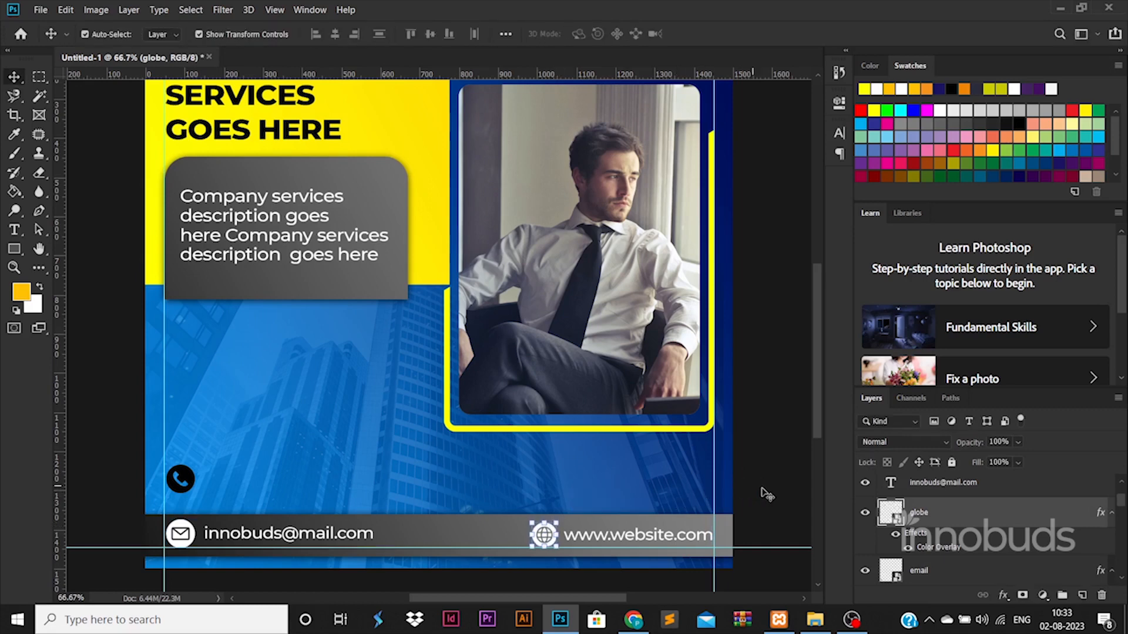
{"action": "left_click_drag", "start_coordinate": [558, 524], "coordinate": [559, 522]}
{"action": "key", "text": "Return"}
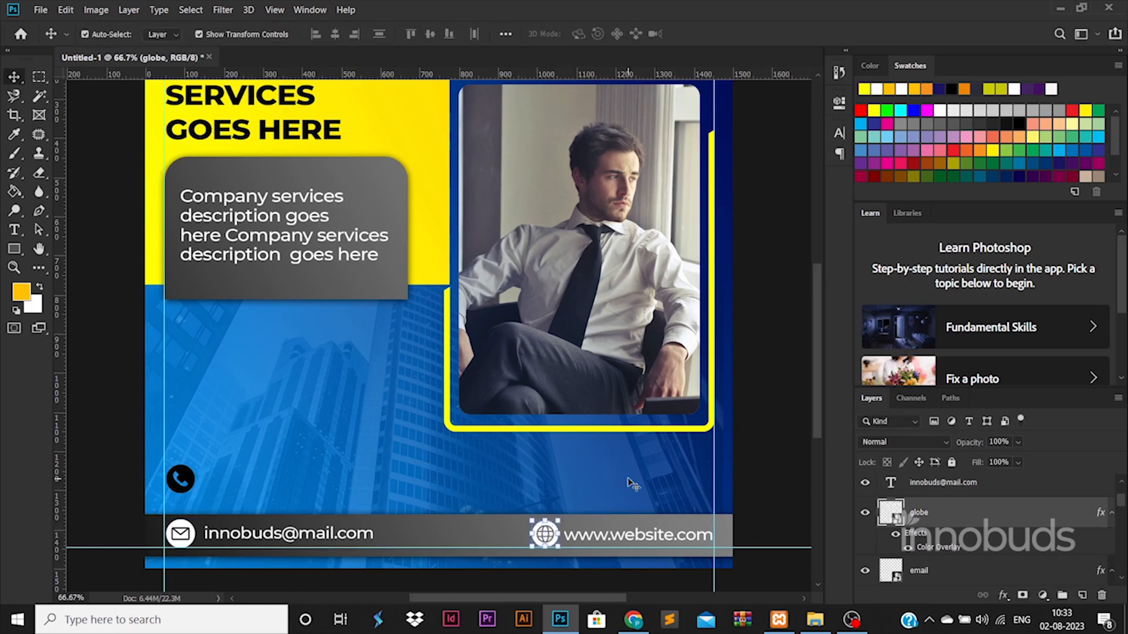
{"action": "key", "text": "Left"}
{"action": "key", "text": "Left"}
{"action": "left_click", "coordinate": [762, 477]}
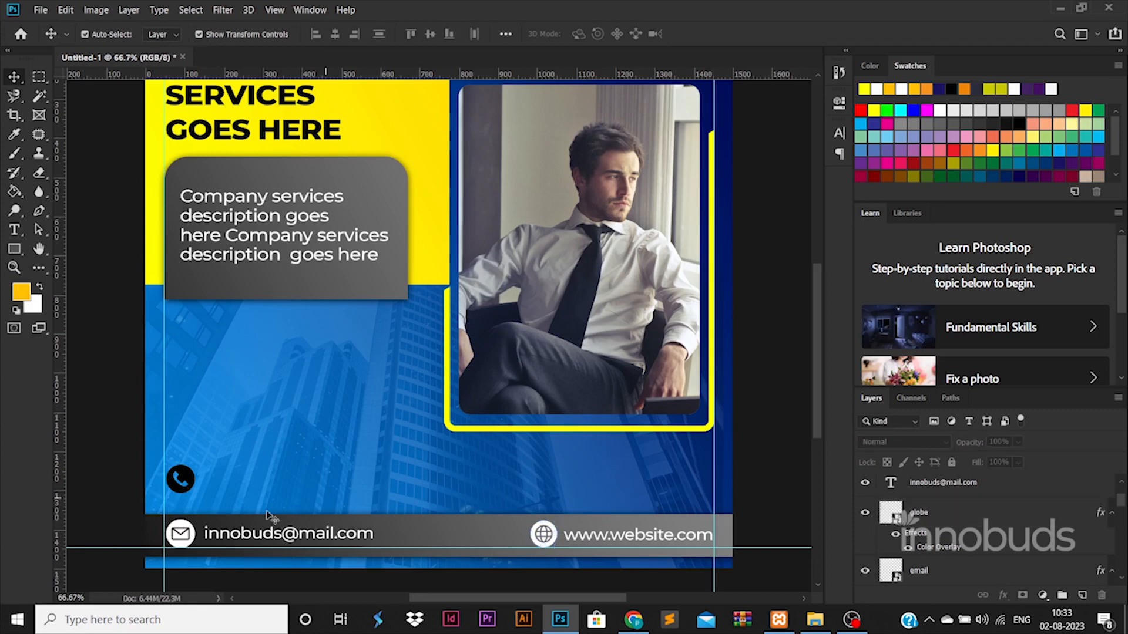
{"action": "left_click", "coordinate": [180, 531]}
{"action": "left_click_drag", "start_coordinate": [195, 519], "coordinate": [193, 522]}
{"action": "key", "text": "Return"}
{"action": "key", "text": "Up"}
{"action": "key", "text": "Up"}
{"action": "key", "text": "Up"}
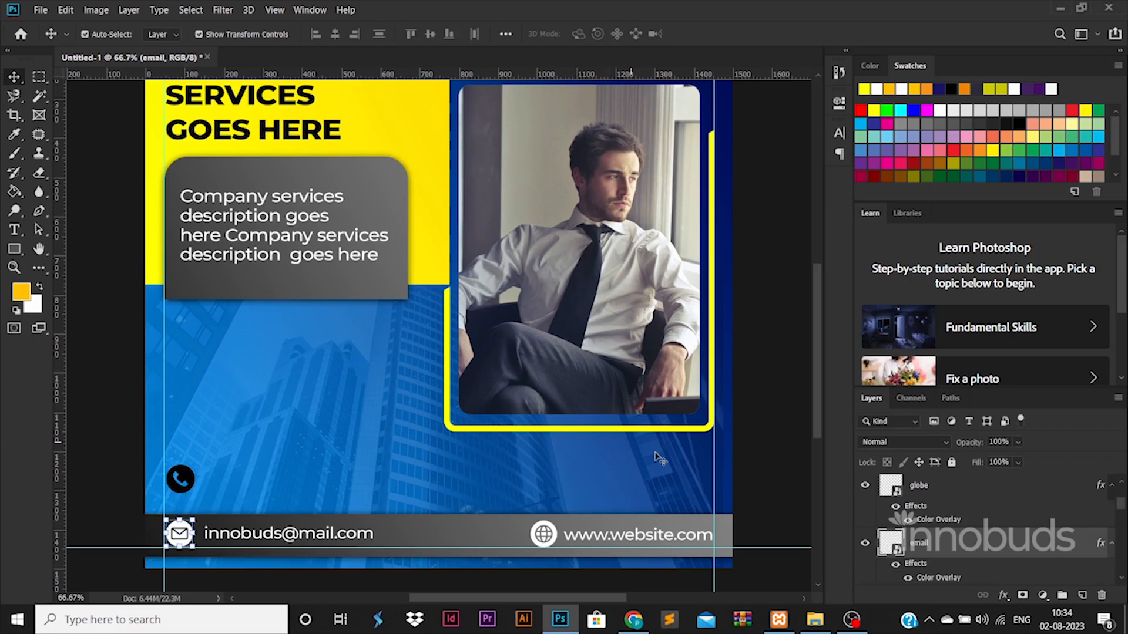
{"action": "left_click", "coordinate": [783, 492]}
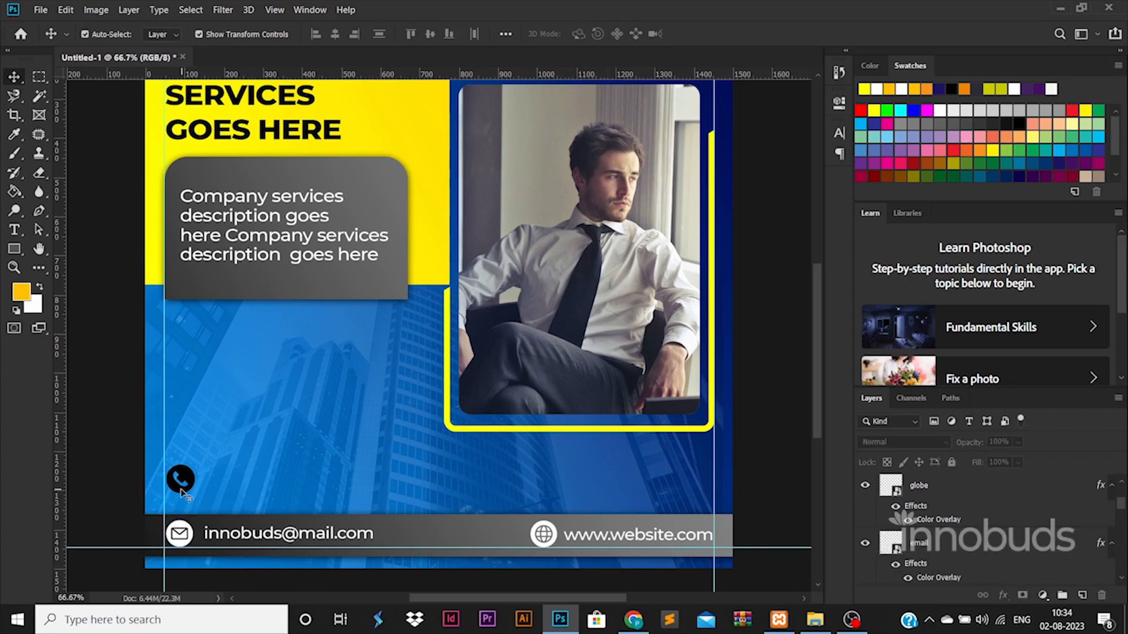
{"action": "left_click_drag", "start_coordinate": [191, 480], "coordinate": [189, 483]}
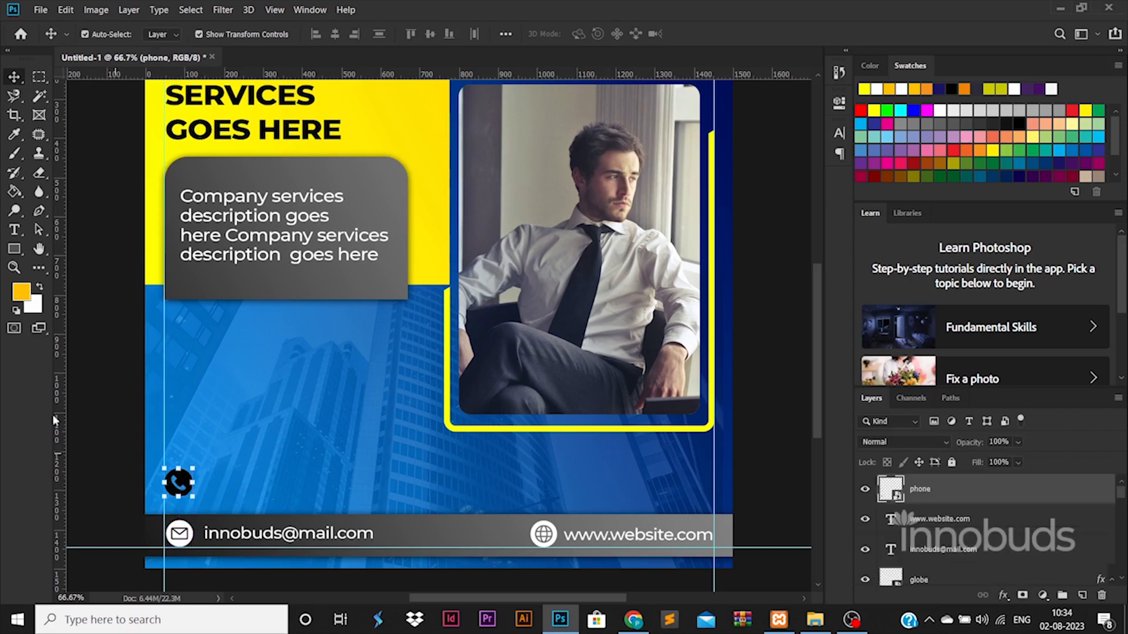
Draw a rounded-rectangle pill beneath the phone icon layer and shorten it to fit.
{"action": "right_click", "coordinate": [22, 252]}
{"action": "left_click", "coordinate": [83, 254]}
{"action": "mouse_move", "coordinate": [97, 435]}
{"action": "left_mouse_down"}
{"action": "mouse_move", "coordinate": [285, 488]}
{"action": "mouse_move", "coordinate": [388, 480]}
{"action": "mouse_move", "coordinate": [399, 496]}
{"action": "mouse_move", "coordinate": [410, 490]}
{"action": "left_mouse_up"}
{"action": "key", "text": "v"}
{"action": "key", "text": "ctrl+["}
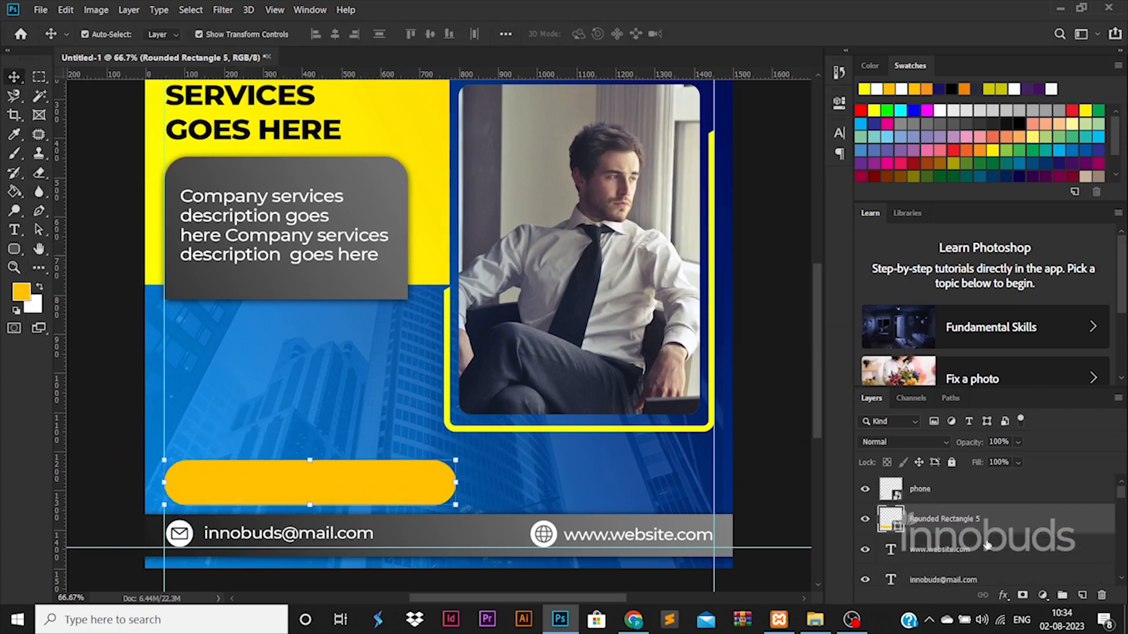
{"action": "left_click_drag", "start_coordinate": [318, 507], "coordinate": [347, 495]}
{"action": "key", "text": "Return"}
{"action": "left_click", "coordinate": [909, 498]}
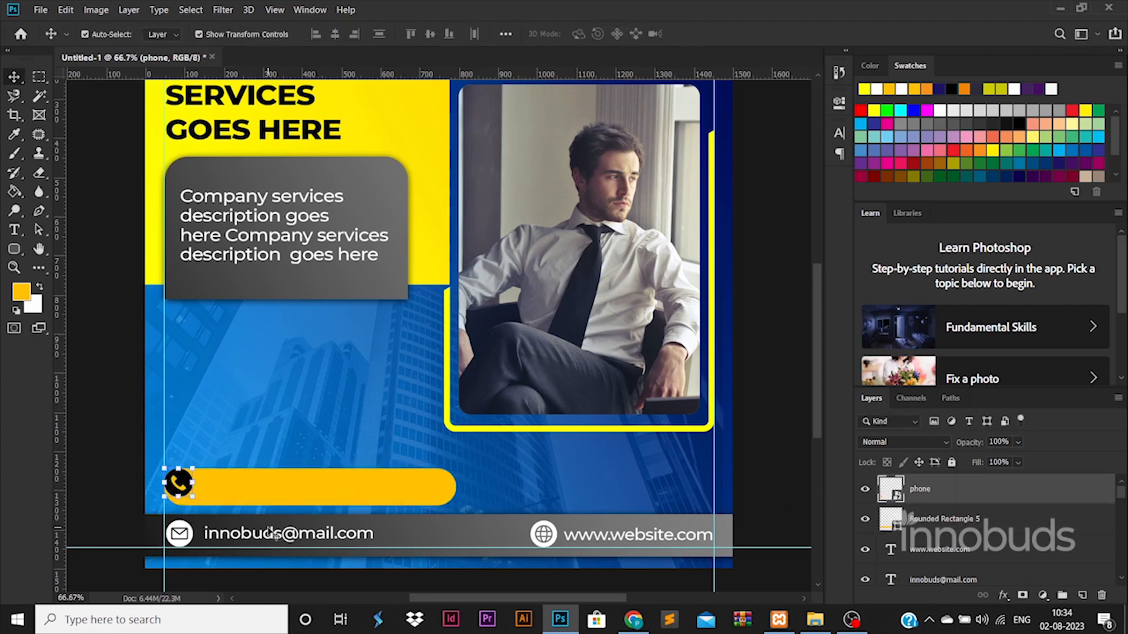
{"action": "key", "text": "Right"}
{"action": "key", "text": "Right"}
{"action": "key", "text": "Right"}
{"action": "key", "text": "Right"}
{"action": "key", "text": "Right"}
{"action": "key", "text": "Right"}
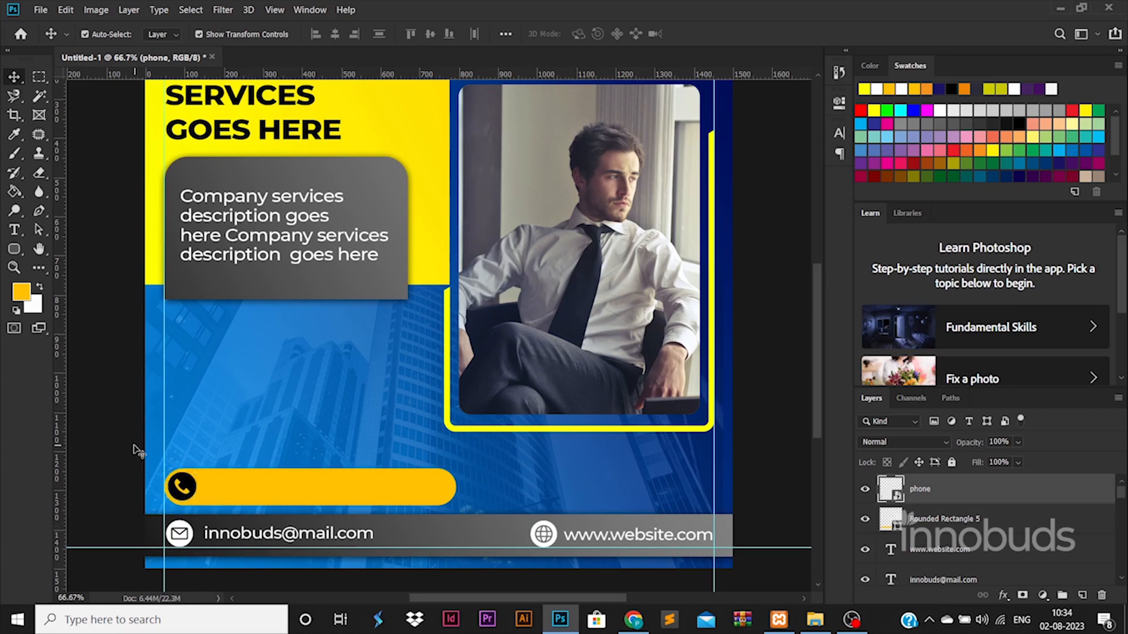
Copy Rounded Rectangle 3's yellow Gradient Overlay style onto the pill.
{"action": "left_click", "coordinate": [312, 490]}
{"action": "left_click", "coordinate": [441, 172]}
{"action": "right_click", "coordinate": [943, 546]}
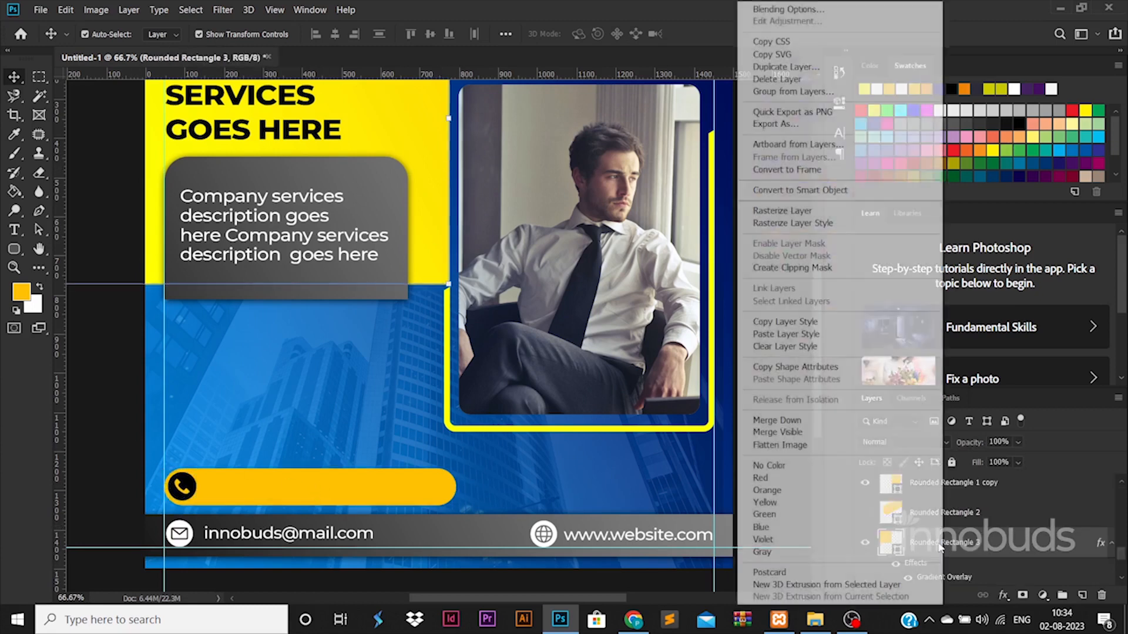
{"action": "left_click", "coordinate": [784, 332]}
{"action": "left_click", "coordinate": [435, 485]}
{"action": "right_click", "coordinate": [964, 489]}
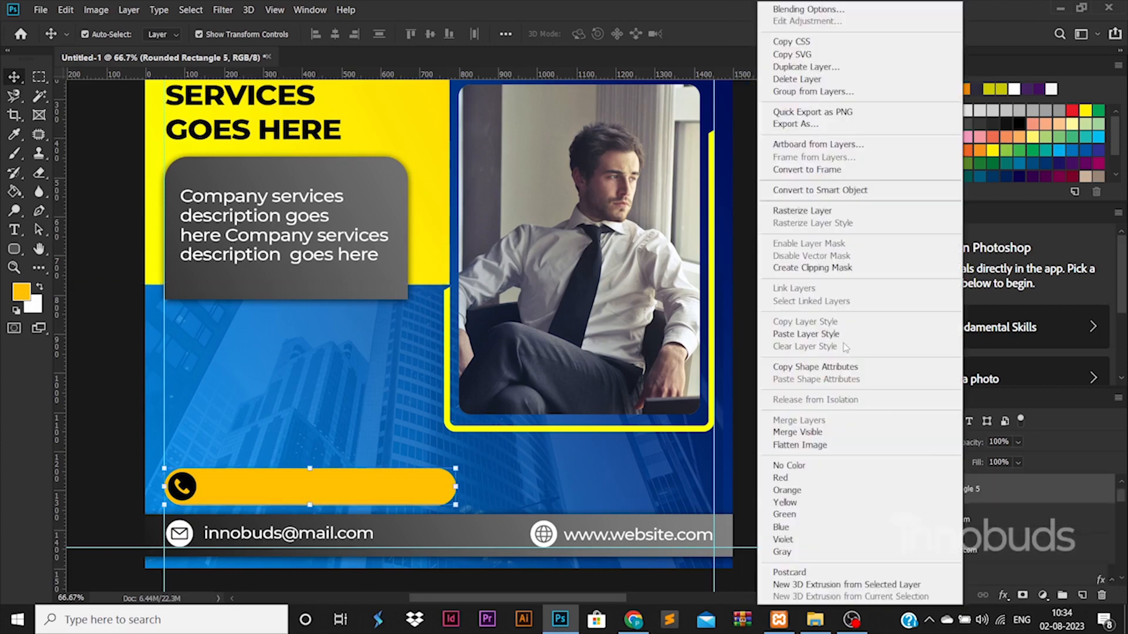
{"action": "left_click", "coordinate": [839, 333]}
{"action": "left_click", "coordinate": [142, 426]}
Add the phone number as 60 pt ExtraBold text and move it into the yellow pill.
{"action": "key", "text": "t"}
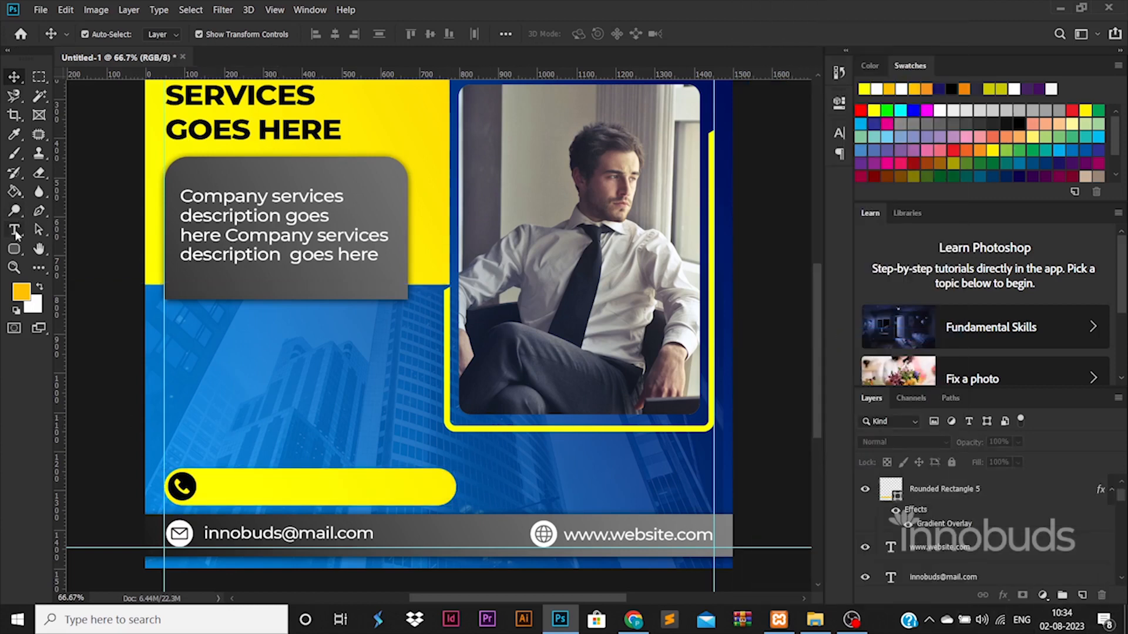
{"action": "left_click", "coordinate": [303, 391]}
{"action": "type", "text": "+91"}
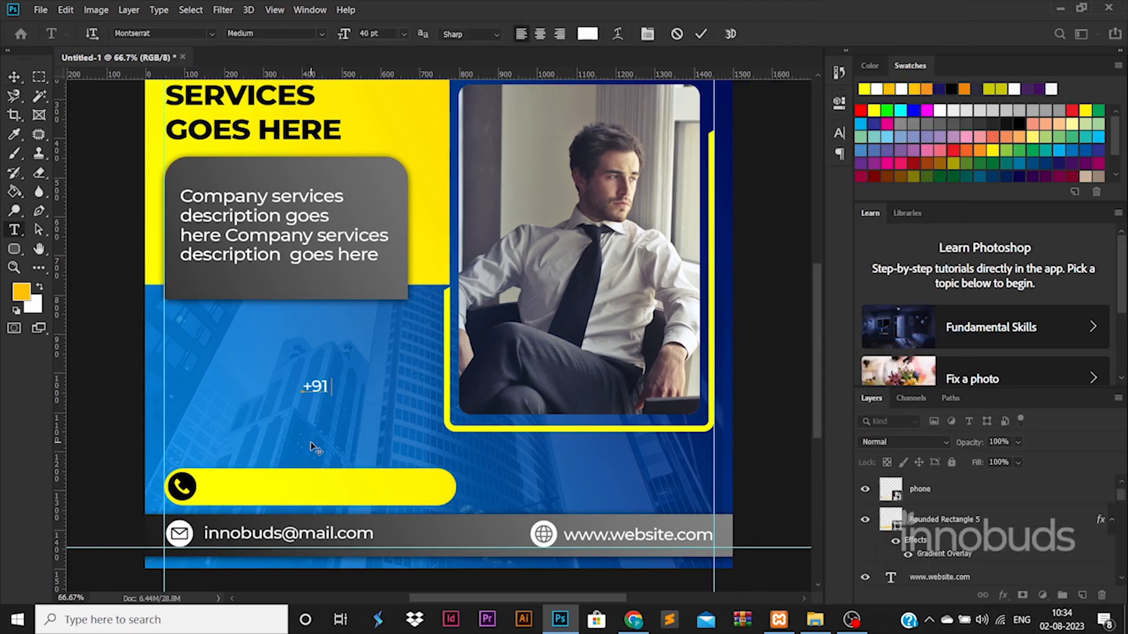
{"action": "type", "text": " 88888 88888"}
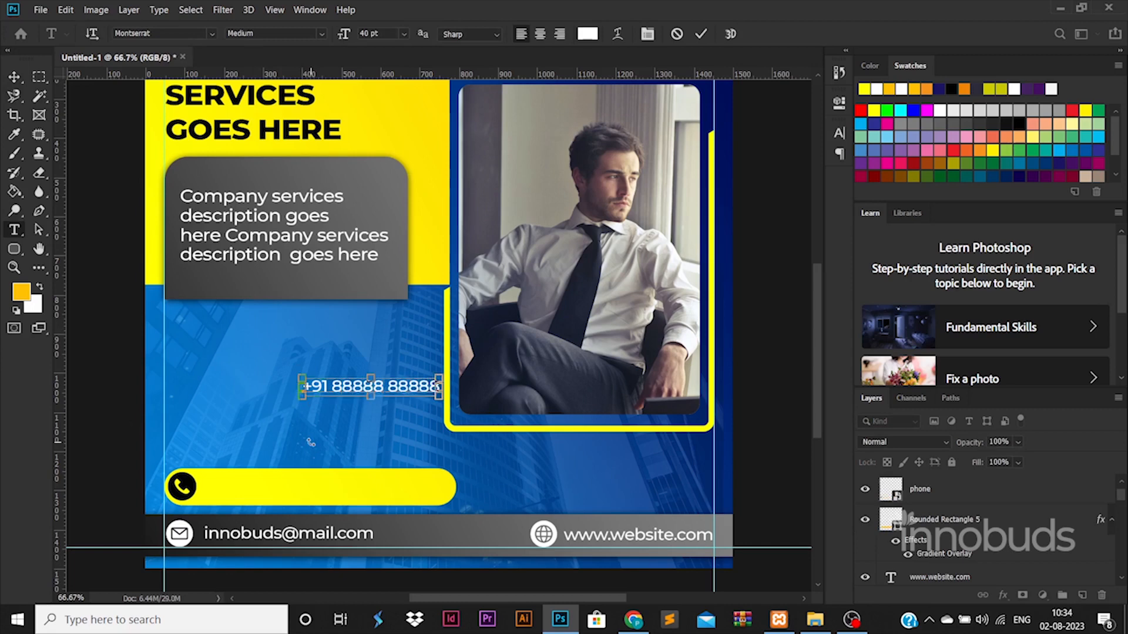
{"action": "key", "text": "ctrl+a"}
{"action": "key", "text": "Return"}
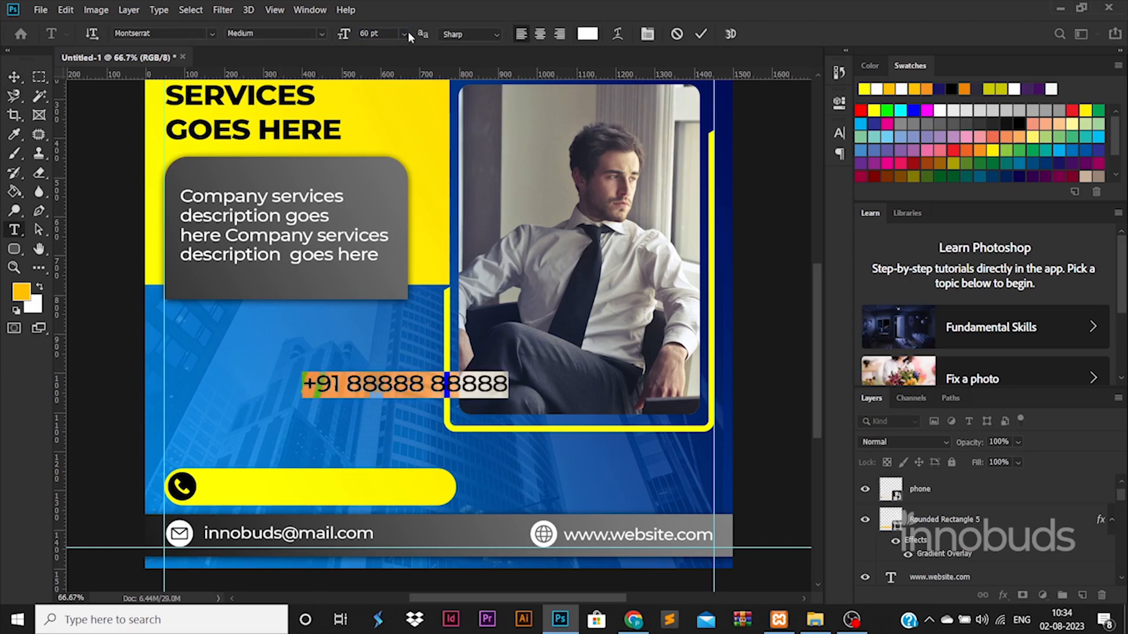
{"action": "left_click", "coordinate": [321, 33]}
{"action": "left_click", "coordinate": [282, 215]}
{"action": "key", "text": "ctrl+Return"}
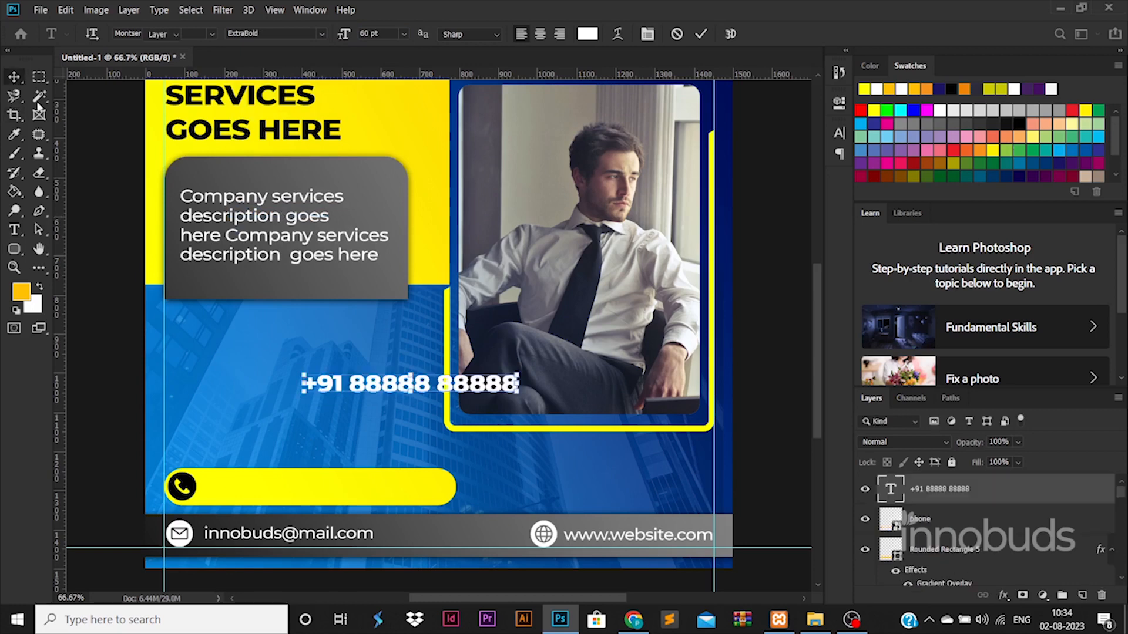
{"action": "key", "text": "v"}
{"action": "left_click_drag", "start_coordinate": [488, 389], "coordinate": [440, 475]}
{"action": "key", "text": "Return"}
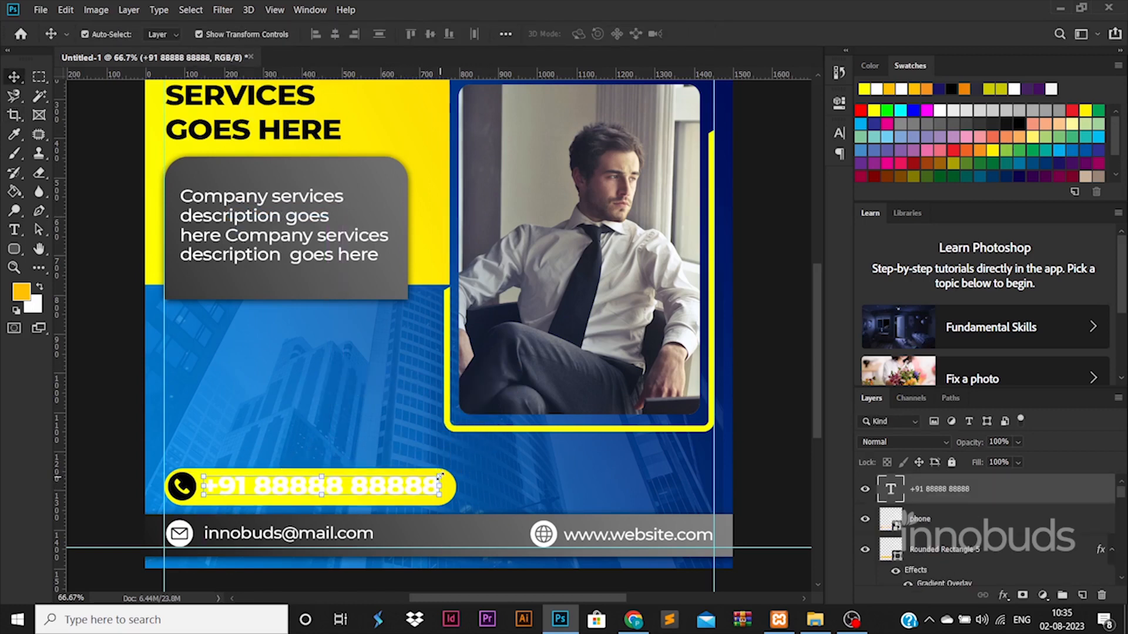
Change the phone number text colour to black.
{"action": "double_click", "coordinate": [896, 492]}
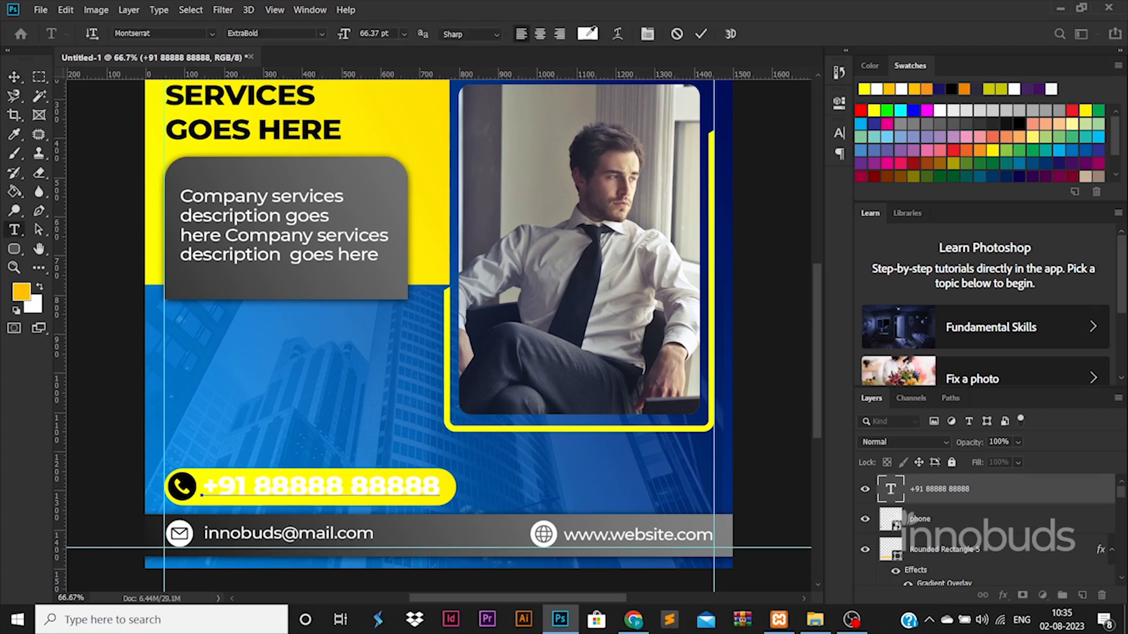
{"action": "left_click", "coordinate": [587, 33]}
{"action": "left_click", "coordinate": [727, 476]}
{"action": "left_click", "coordinate": [1054, 285]}
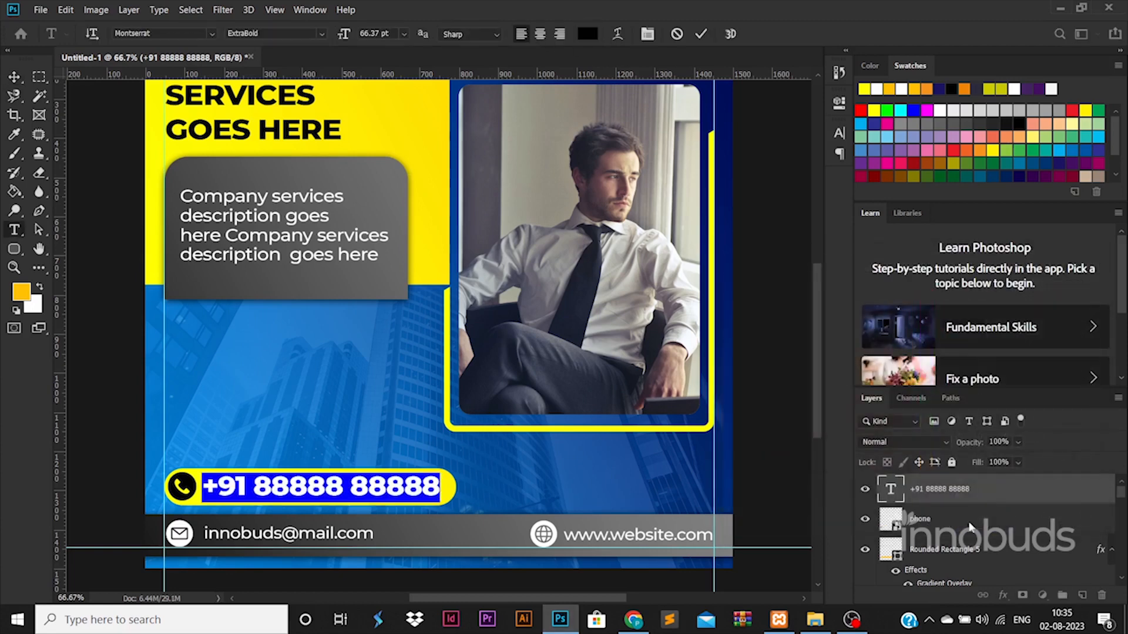
Scale the phone text, icon and pill down slightly together.
{"action": "left_click", "coordinate": [954, 551], "text": "shift"}
{"action": "key", "text": "ctrl+t"}
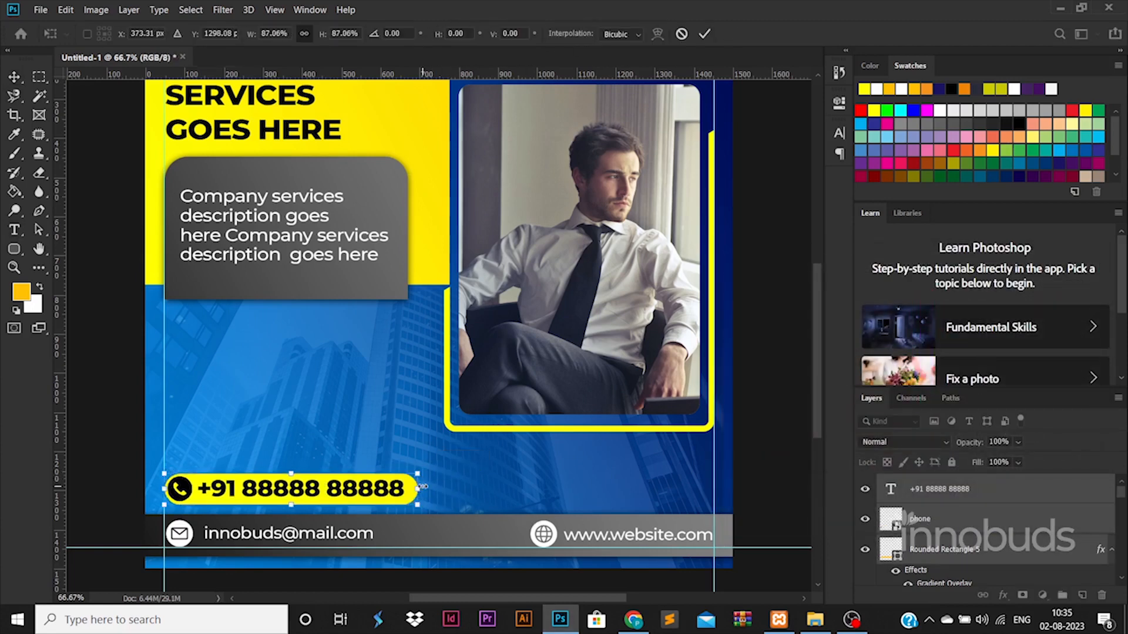
{"action": "key", "text": "Return"}
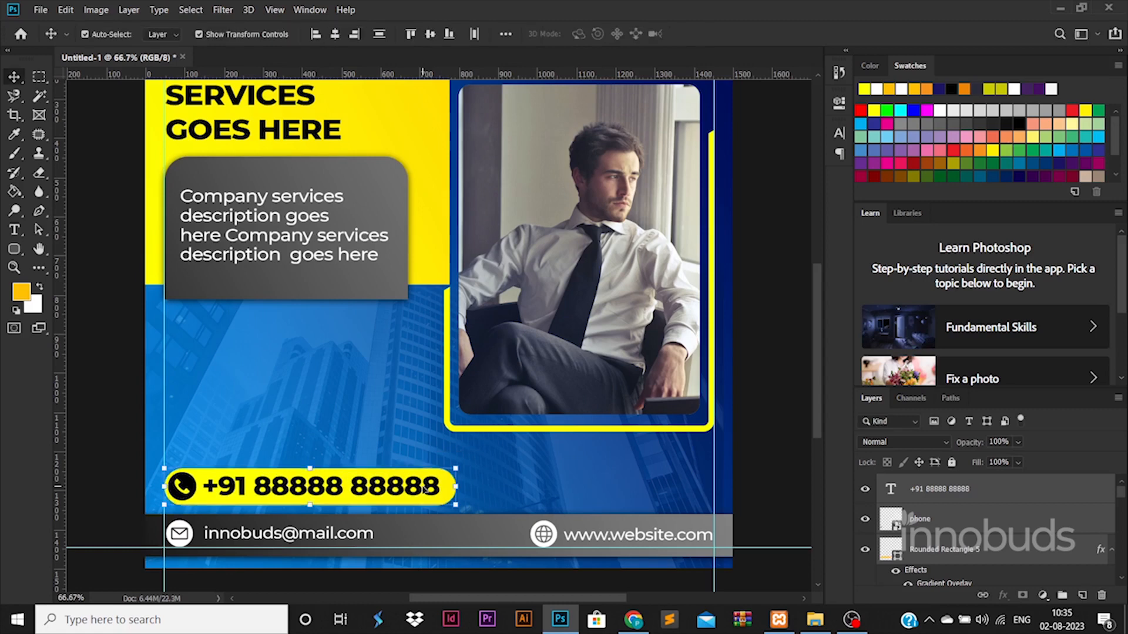
{"action": "scroll", "coordinate": [370, 434], "scroll_direction": "down", "scroll_amount": 3}
{"action": "left_click_drag", "start_coordinate": [451, 455], "coordinate": [431, 458]}
Draw a tall rounded-rectangle bar below the description box and fill it dark indigo.
{"action": "left_click", "coordinate": [657, 463]}
{"action": "key", "text": "ctrl+plus"}
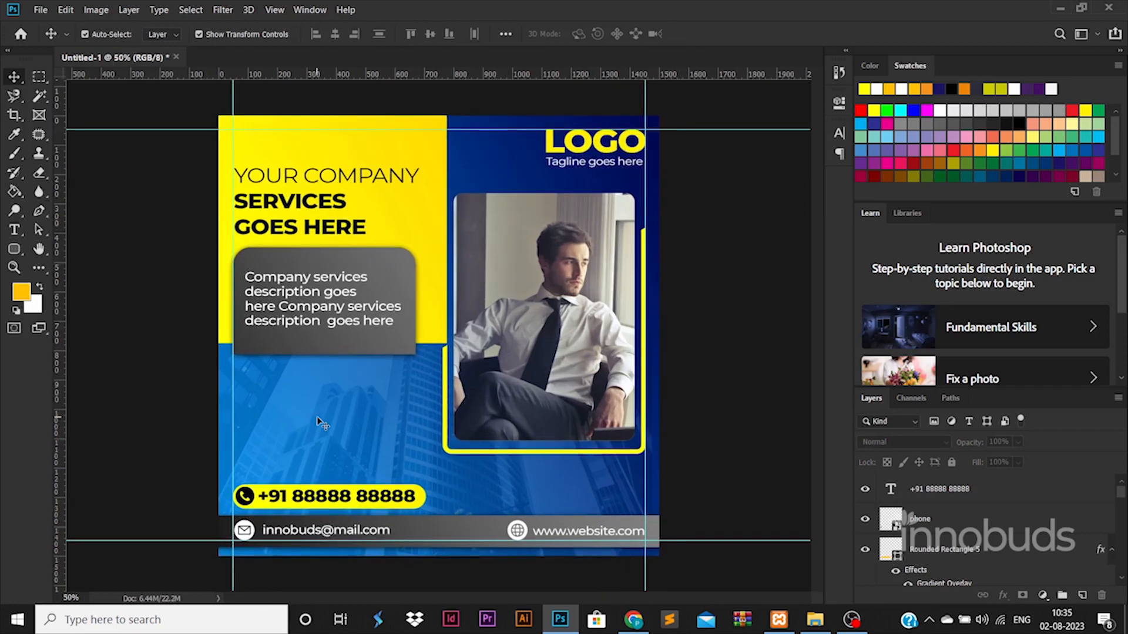
{"action": "left_click", "coordinate": [14, 248]}
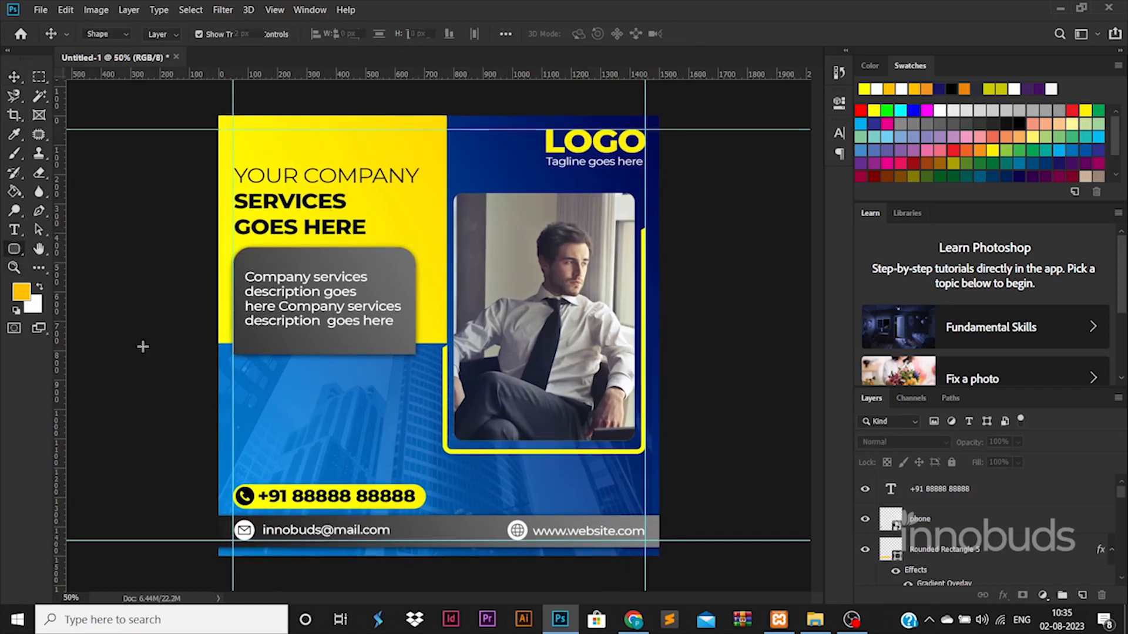
{"action": "left_click_drag", "start_coordinate": [328, 343], "coordinate": [353, 452]}
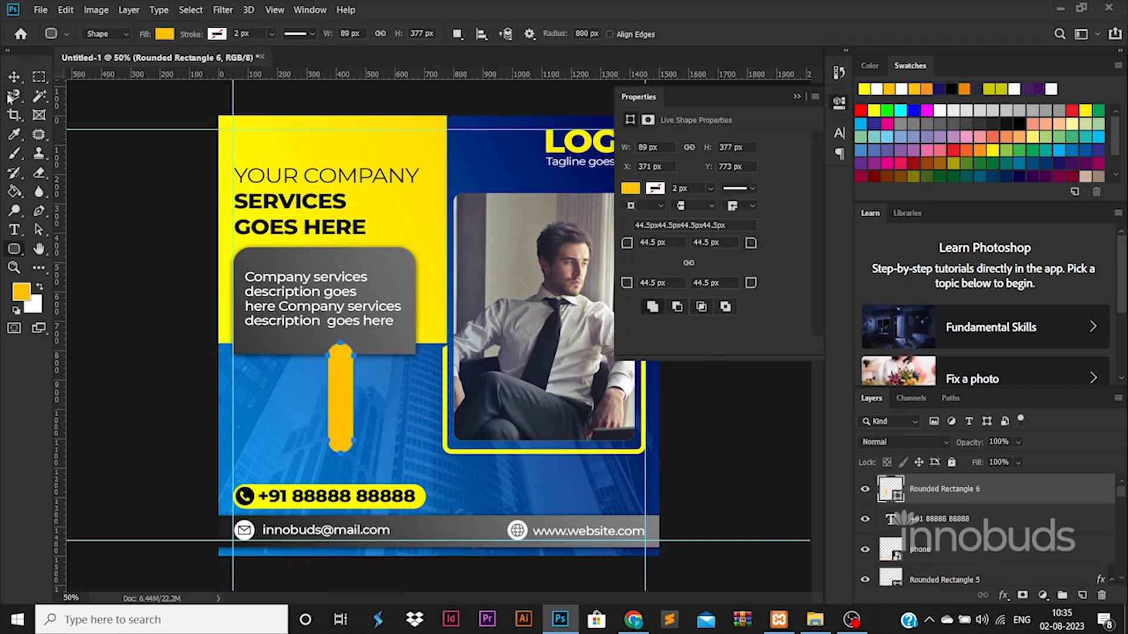
{"action": "left_click", "coordinate": [165, 34]}
{"action": "left_click", "coordinate": [200, 139]}
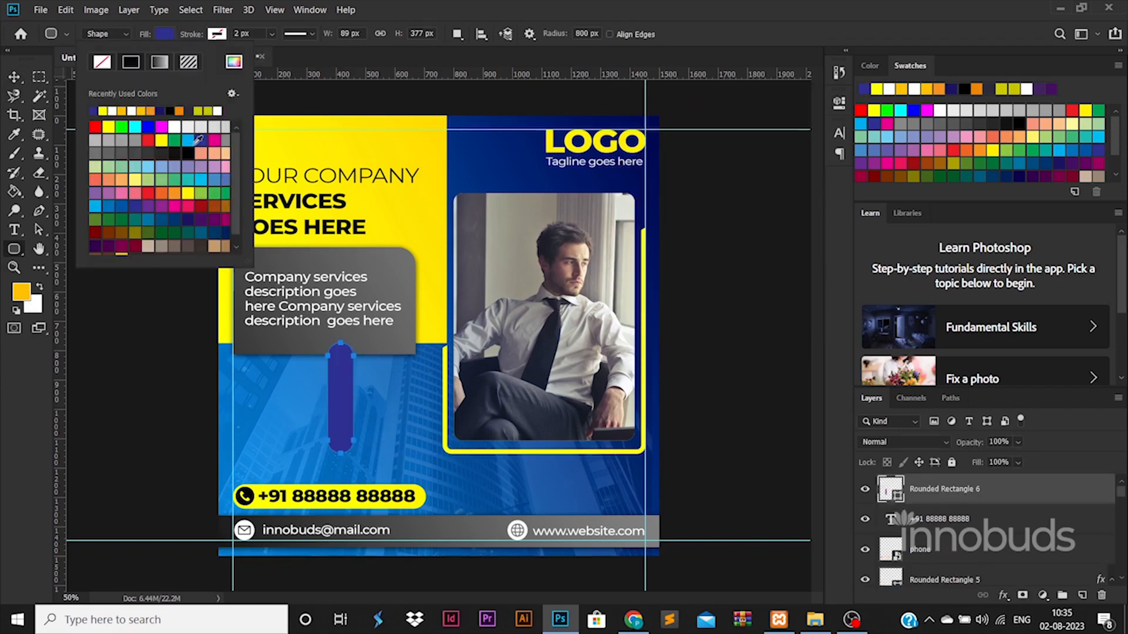
Duplicate the bar twice and resize the copies into three rising heights.
{"action": "left_click", "coordinate": [19, 81]}
{"action": "left_click_drag", "start_coordinate": [339, 379], "coordinate": [346, 336]}
{"action": "key", "text": "Return"}
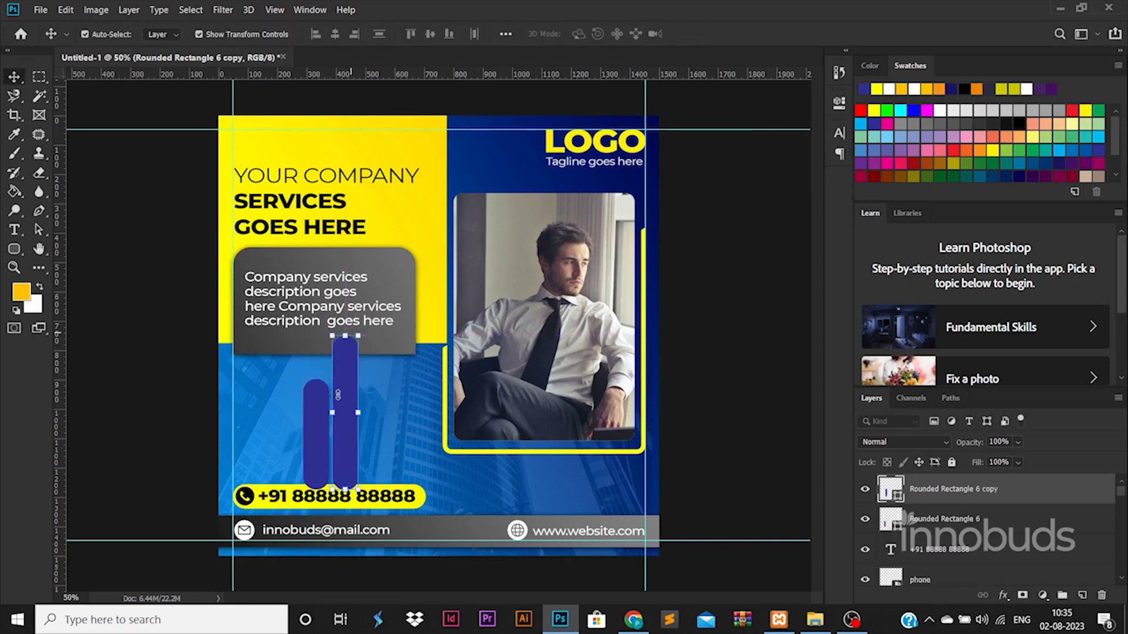
{"action": "left_click_drag", "start_coordinate": [313, 435], "coordinate": [283, 440]}
{"action": "key", "text": "ctrl+t"}
{"action": "left_click_drag", "start_coordinate": [282, 382], "coordinate": [282, 422]}
{"action": "key", "text": "Return"}
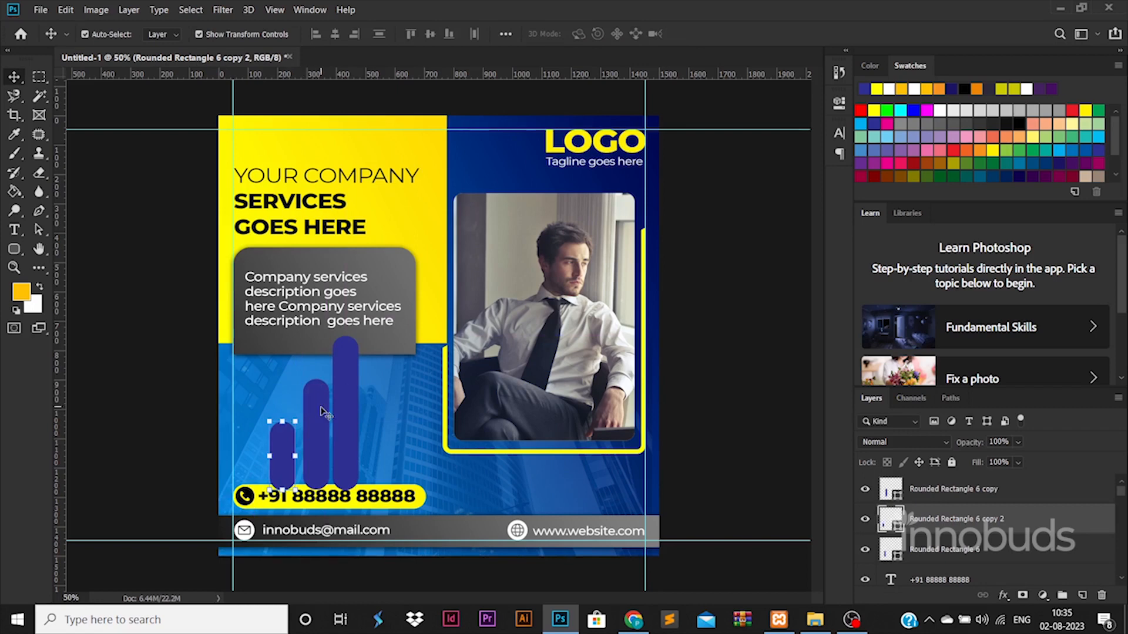
Distribute the three bars evenly side by side and scale them down together.
{"action": "left_click", "coordinate": [322, 412], "text": "shift"}
{"action": "left_click", "coordinate": [357, 405], "text": "shift"}
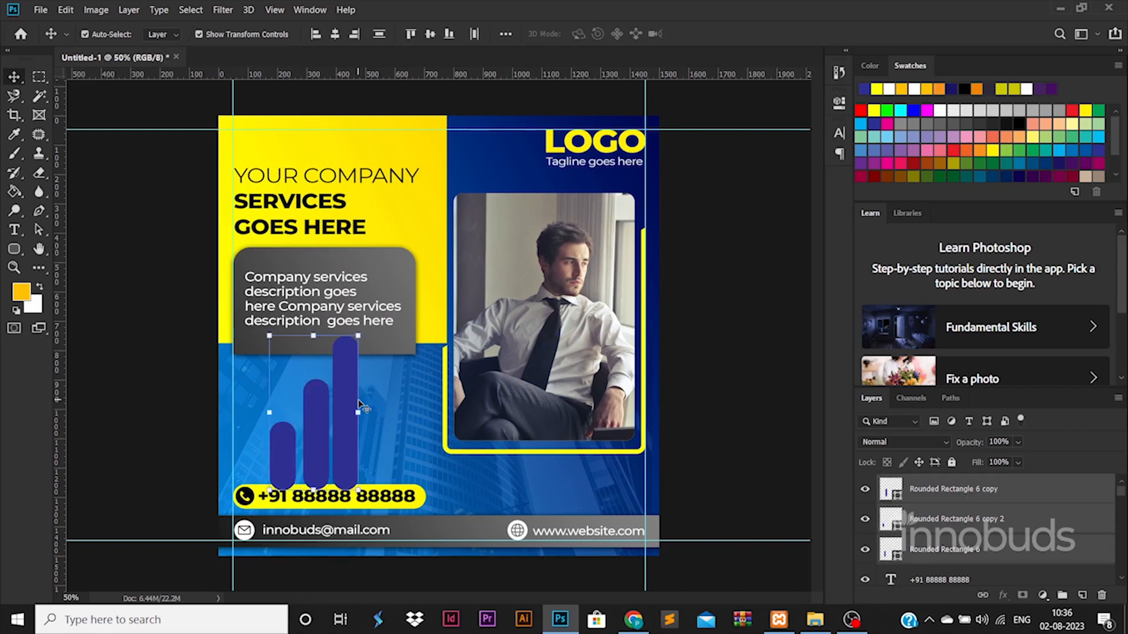
{"action": "left_click", "coordinate": [382, 38]}
{"action": "key", "text": "ctrl+z"}
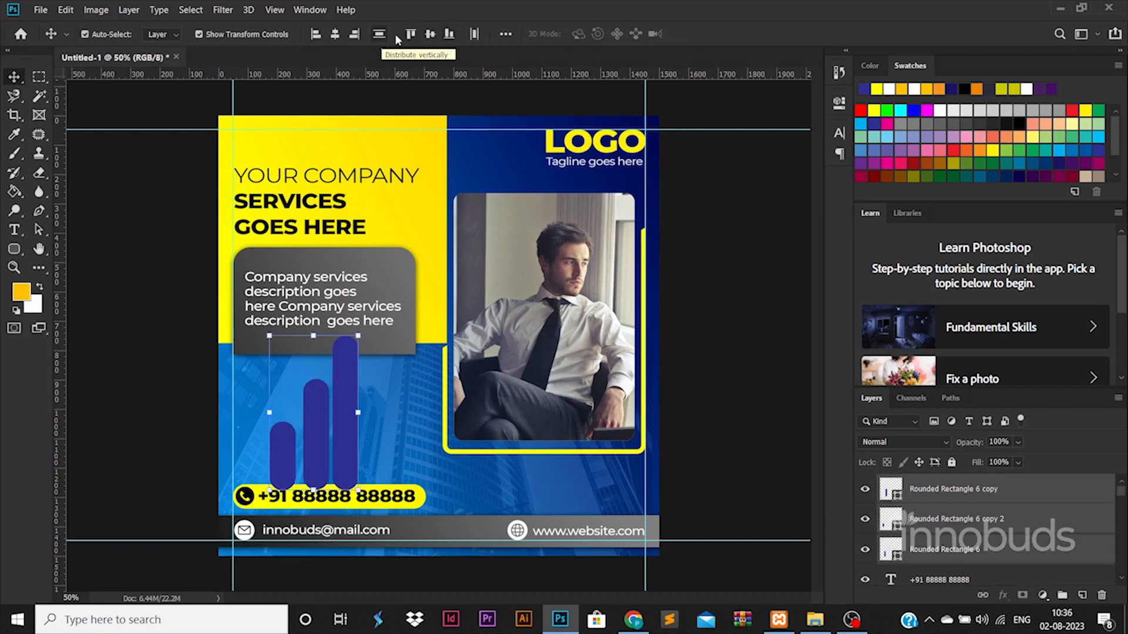
{"action": "left_click", "coordinate": [474, 35]}
{"action": "left_click_drag", "start_coordinate": [360, 338], "coordinate": [355, 368]}
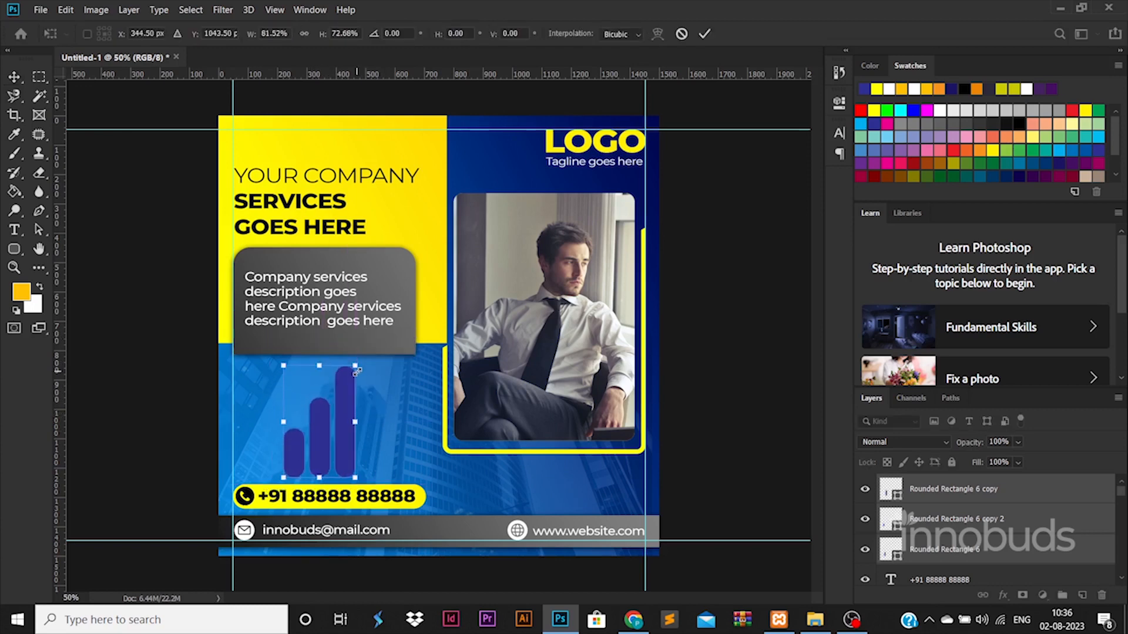
{"action": "key", "text": "Return"}
Fade the bars to 60% opacity and reselect all three bar layers.
{"action": "left_click_drag", "start_coordinate": [998, 441], "coordinate": [953, 444]}
{"action": "type", "text": "5"}
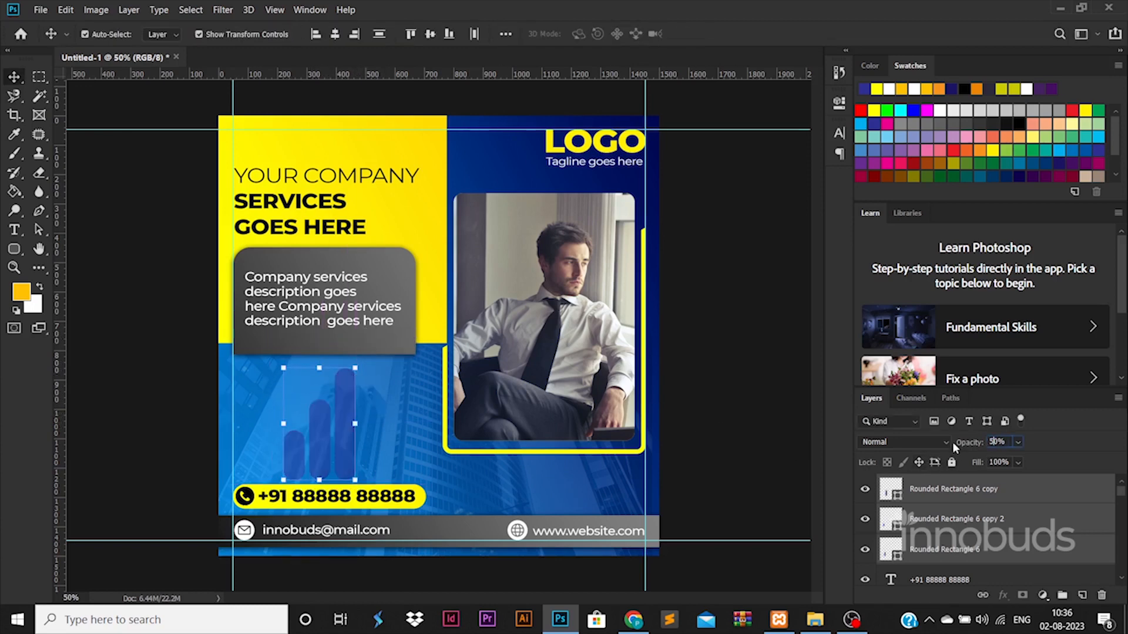
{"action": "left_click", "coordinate": [754, 482]}
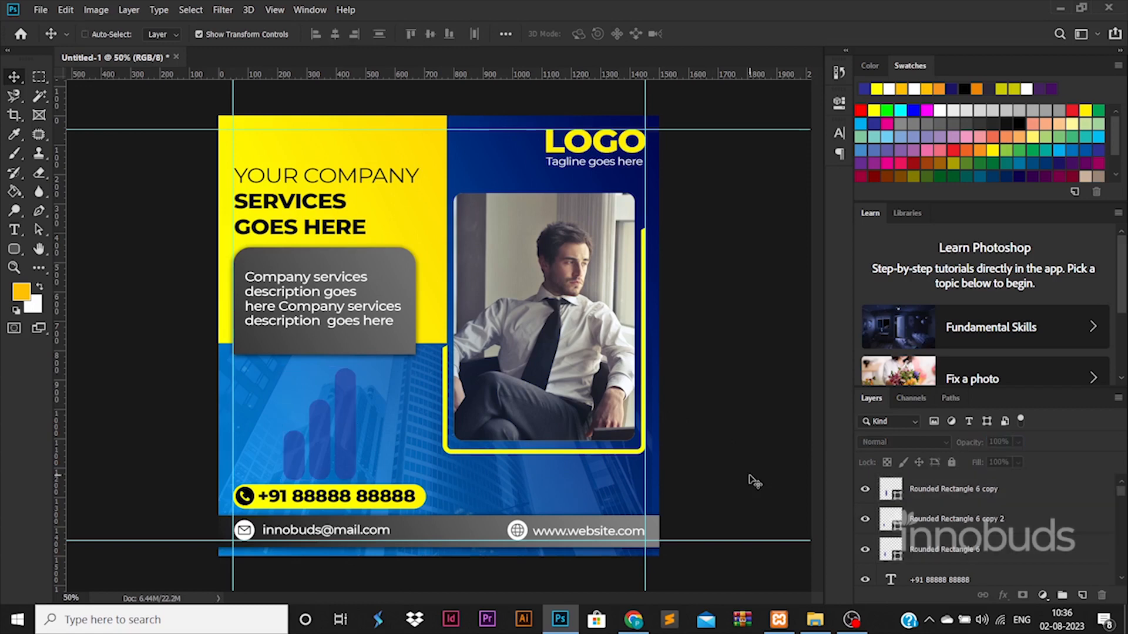
{"action": "left_click", "coordinate": [980, 549]}
{"action": "left_click", "coordinate": [961, 488], "text": "shift"}
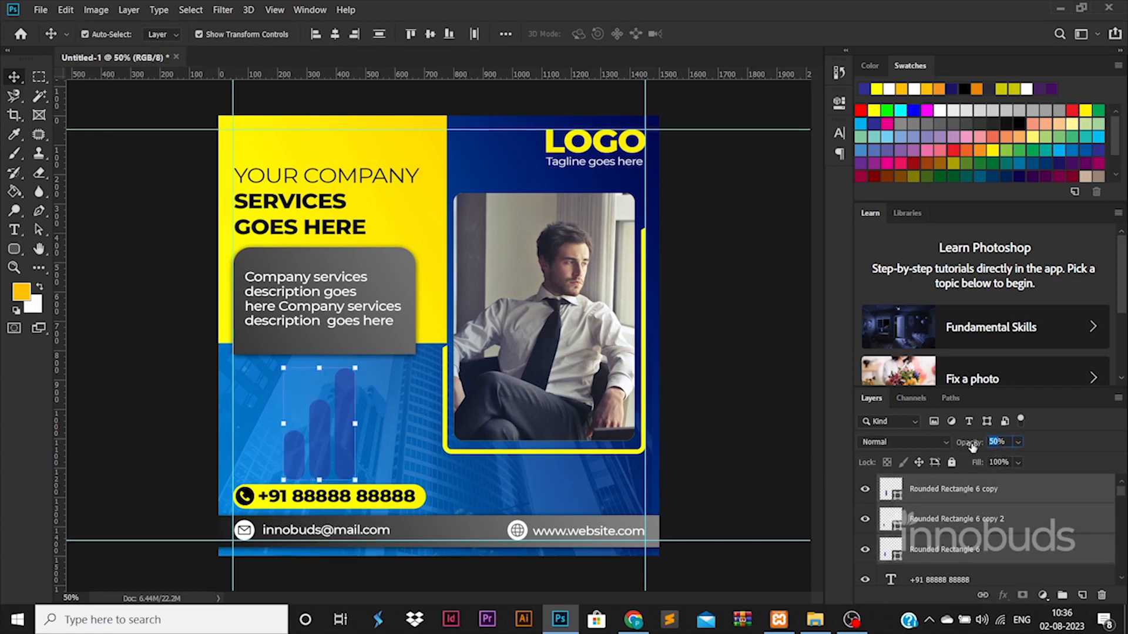
Shrink the bar chart slightly and move it left, aligned above the phone pill.
{"action": "left_click_drag", "start_coordinate": [355, 368], "coordinate": [345, 378]}
{"action": "left_click_drag", "start_coordinate": [337, 415], "coordinate": [289, 413]}
{"action": "key", "text": "Return"}
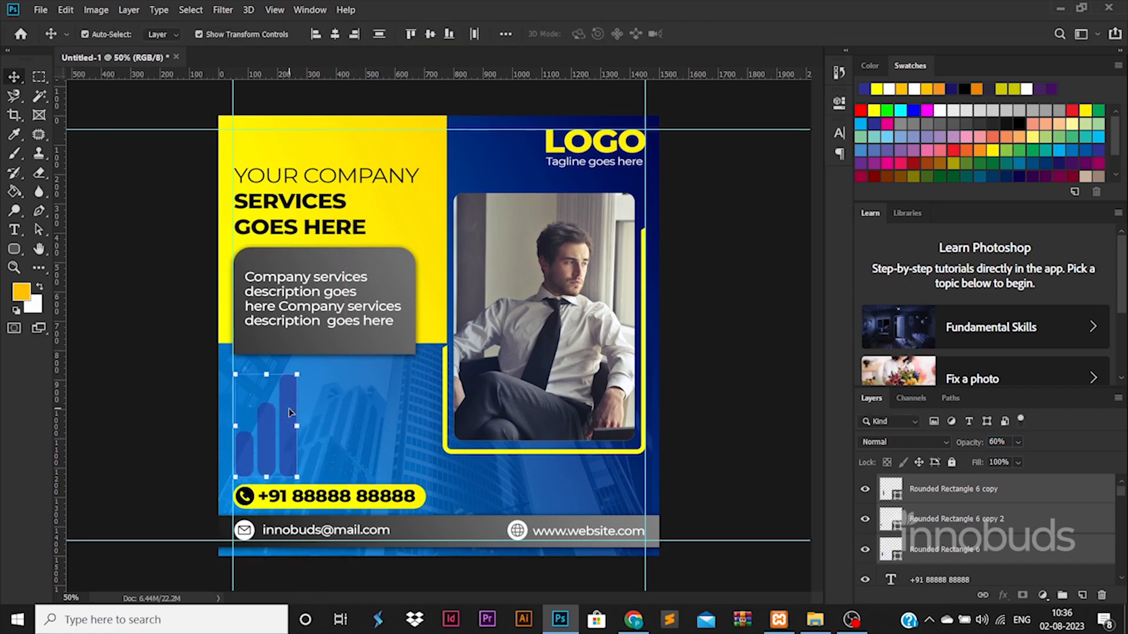
{"action": "left_click", "coordinate": [168, 381]}
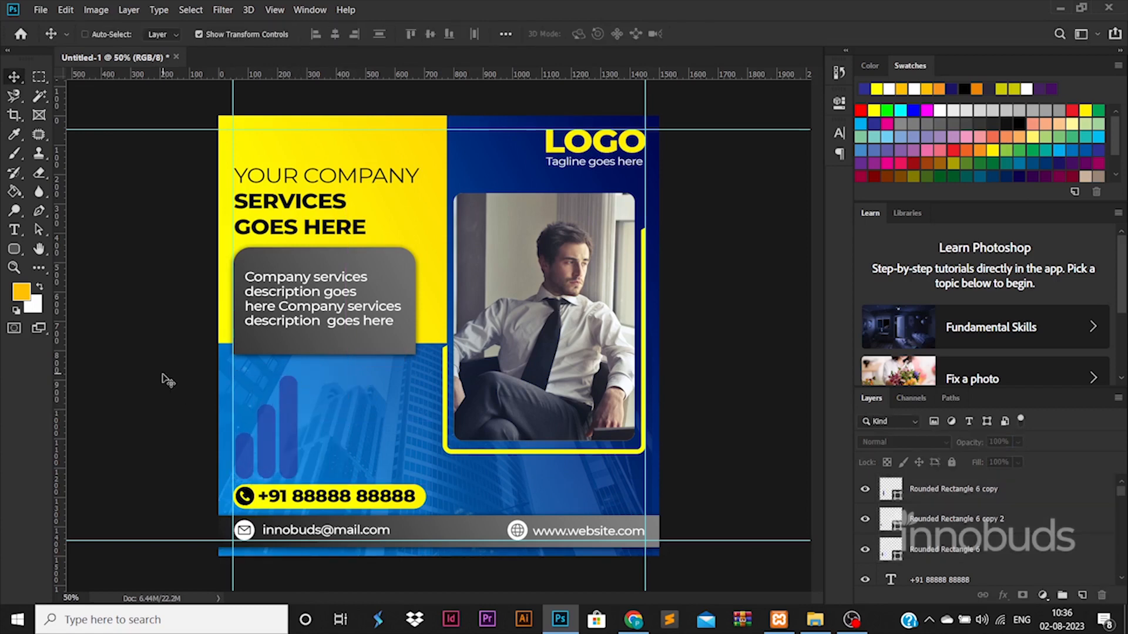
{"action": "left_click", "coordinate": [956, 562]}
{"action": "left_click", "coordinate": [953, 489], "text": "shift"}
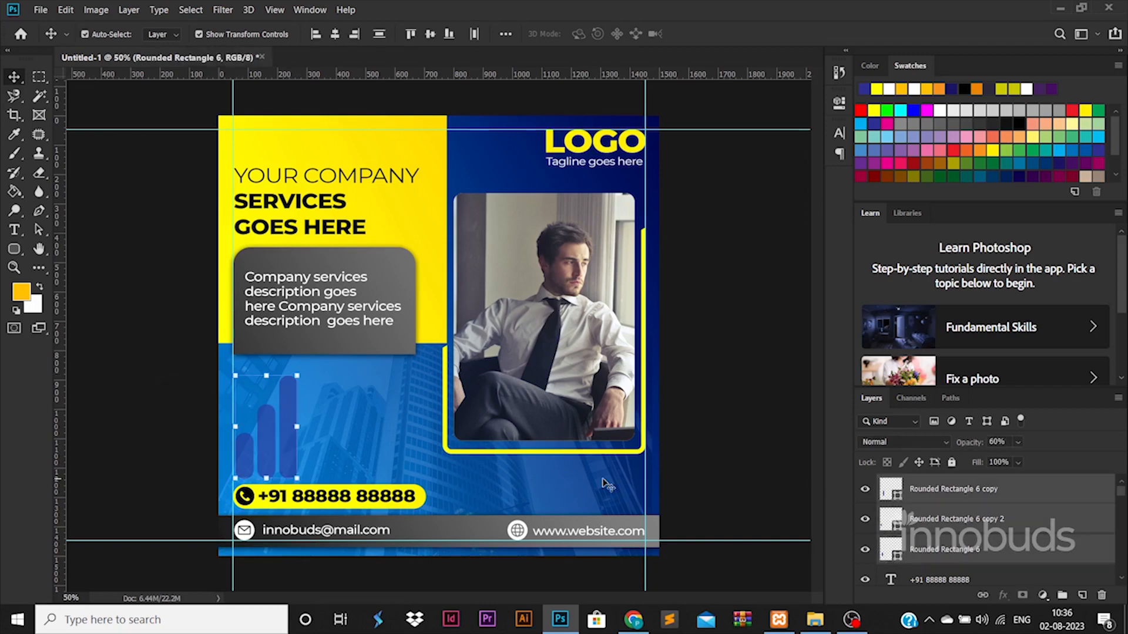
Nudge the bar chart into place, then save the PSD into the 61-32 folder.
{"action": "left_click_drag", "start_coordinate": [294, 409], "coordinate": [420, 409]}
{"action": "left_click", "coordinate": [94, 339]}
{"action": "key", "text": "ctrl+s"}
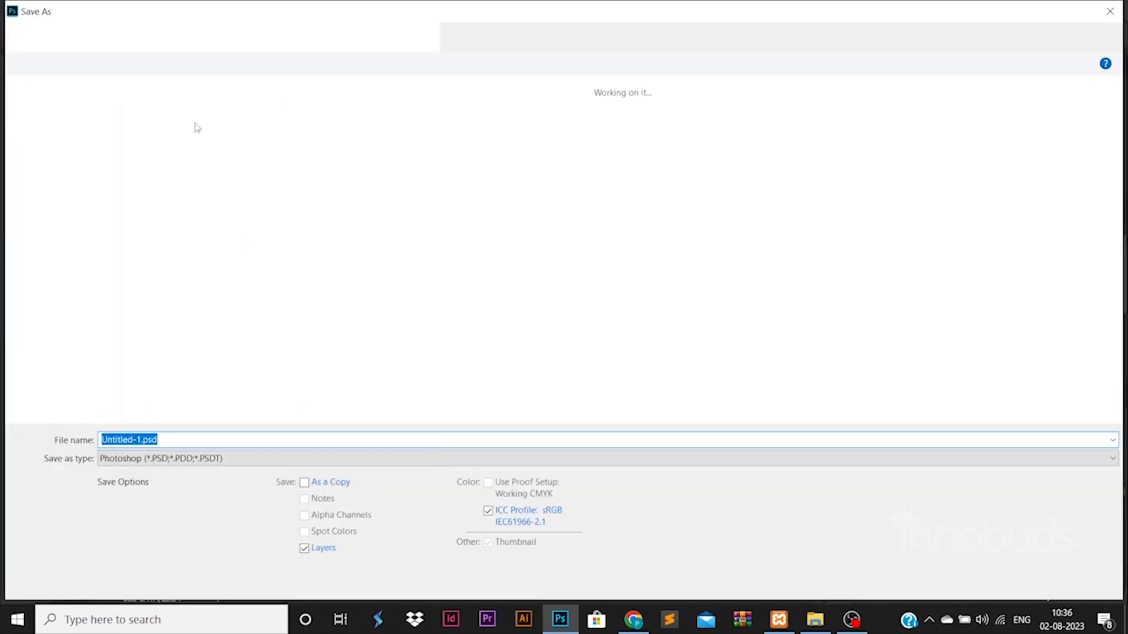
{"action": "left_click", "coordinate": [245, 37]}
{"action": "double_click", "coordinate": [191, 144]}
{"action": "double_click", "coordinate": [417, 311]}
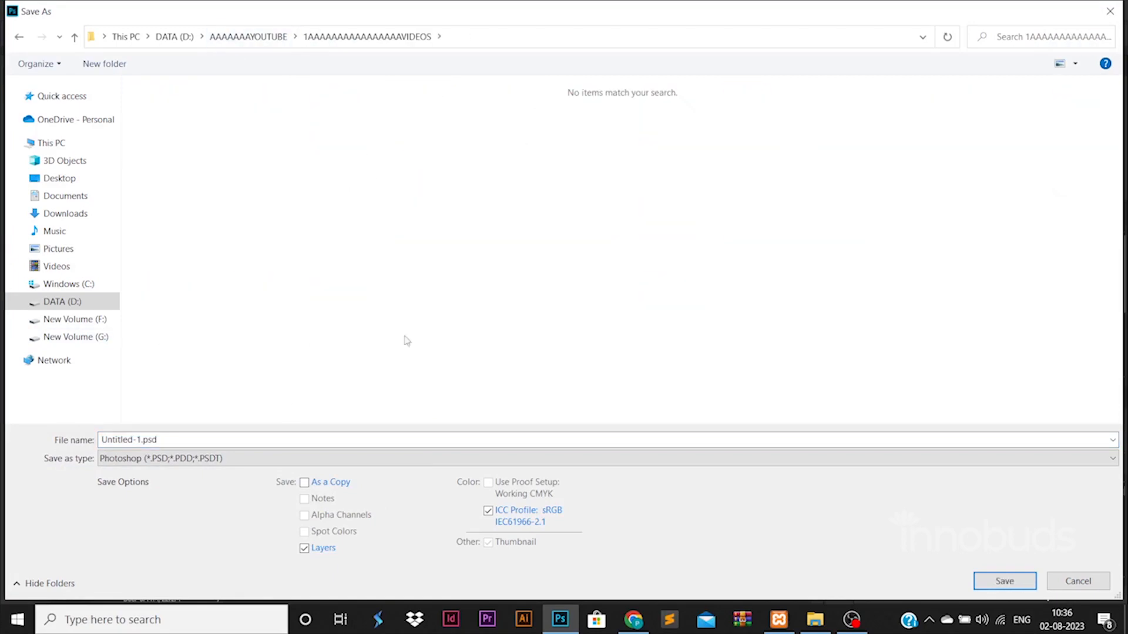
{"action": "type", "text": "post1"}
{"action": "key", "text": "Return"}
{"action": "key", "text": "Return"}
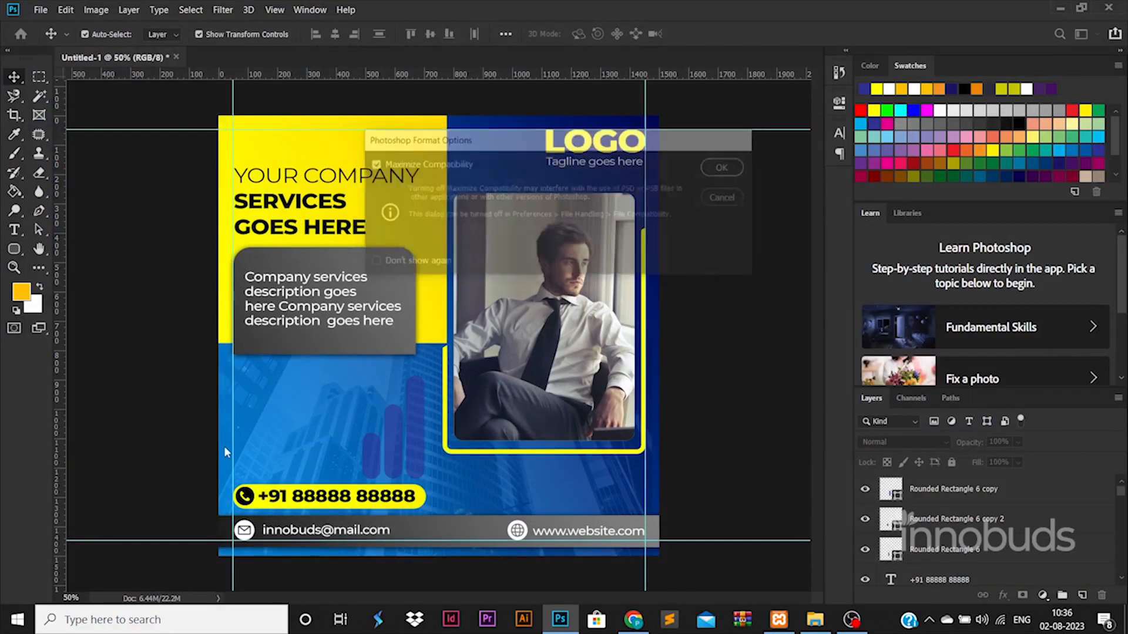
{"action": "key", "text": "alt+shift+ctrl+s"}
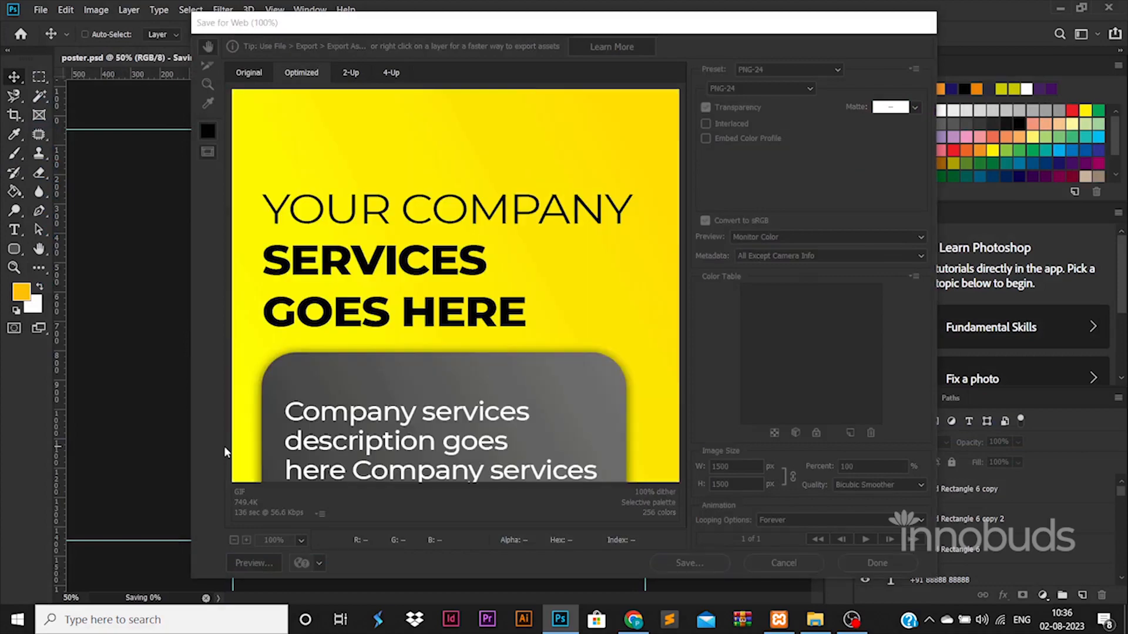
Export the web PNG version as poster.png into D:\videos\61-32.
{"action": "key", "text": "Return"}
{"action": "left_click", "coordinate": [44, 200]}
{"action": "double_click", "coordinate": [310, 168]}
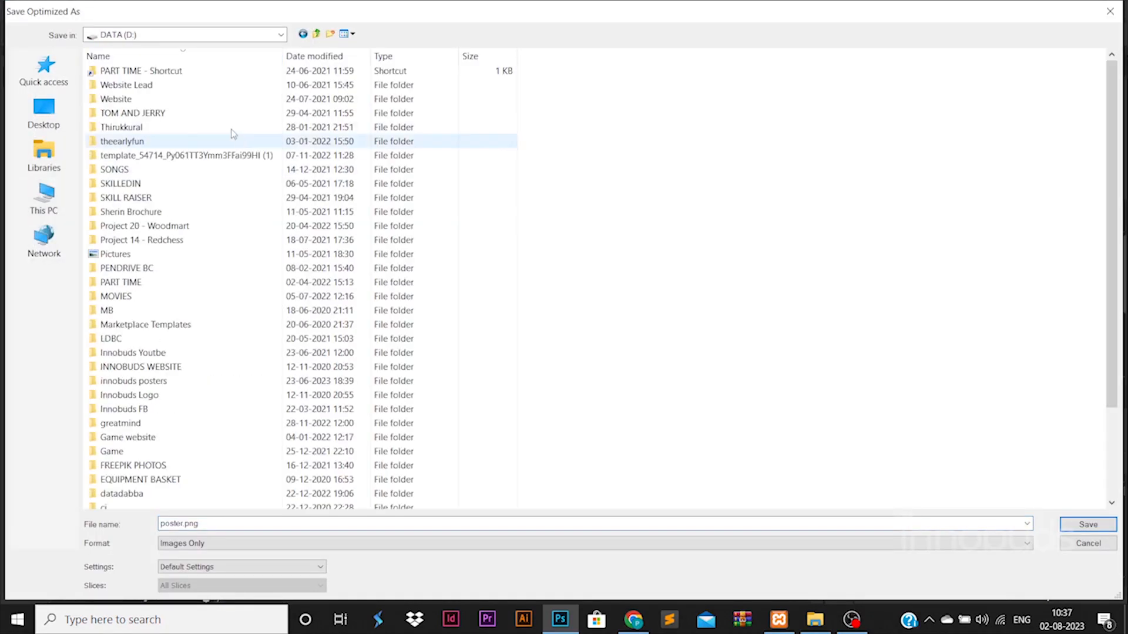
{"action": "scroll", "coordinate": [323, 352], "scroll_direction": "down", "scroll_amount": 4}
{"action": "double_click", "coordinate": [322, 487]}
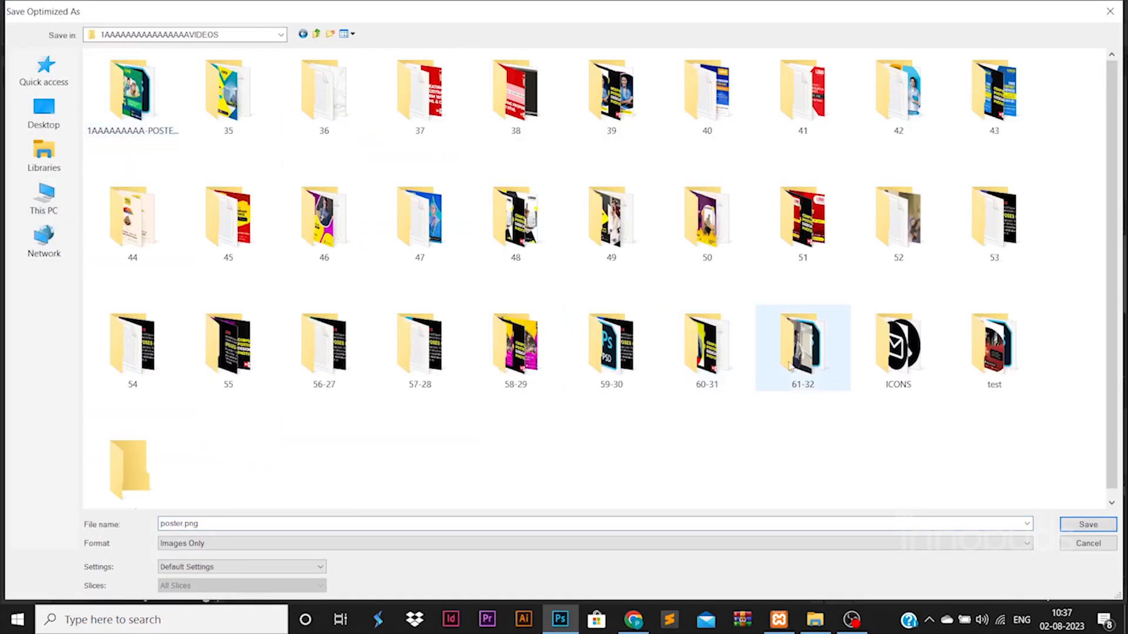
{"action": "double_click", "coordinate": [802, 347]}
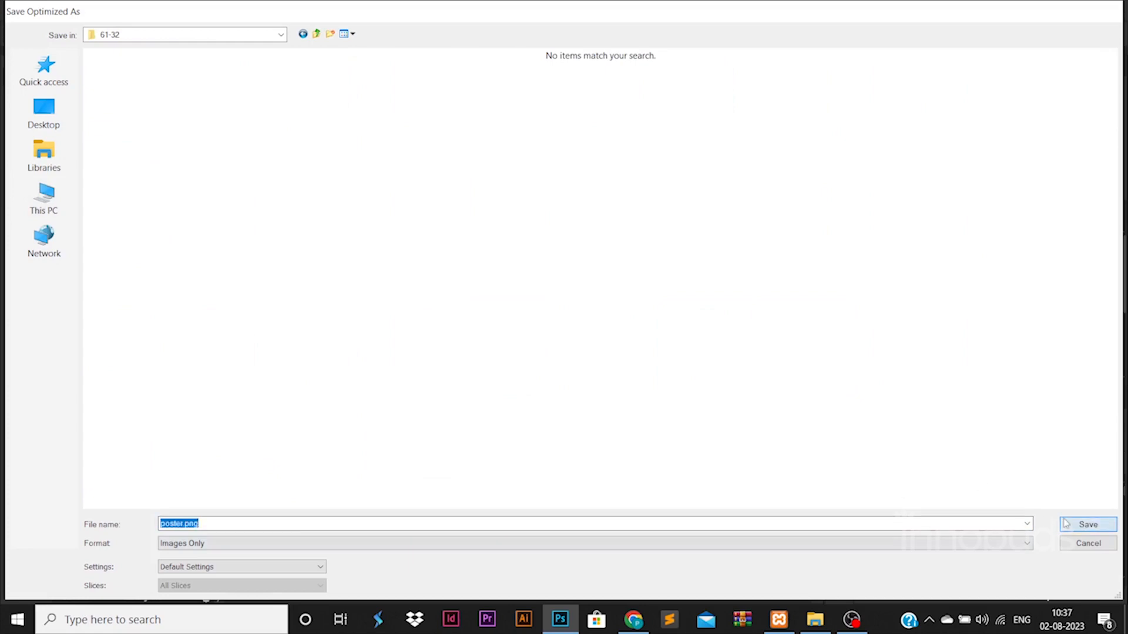
{"action": "left_click", "coordinate": [1088, 524]}
Check poster.png in the 61-32 folder in File Explorer and open it in the image viewer.
{"action": "left_click", "coordinate": [816, 620]}
{"action": "left_click", "coordinate": [361, 49]}
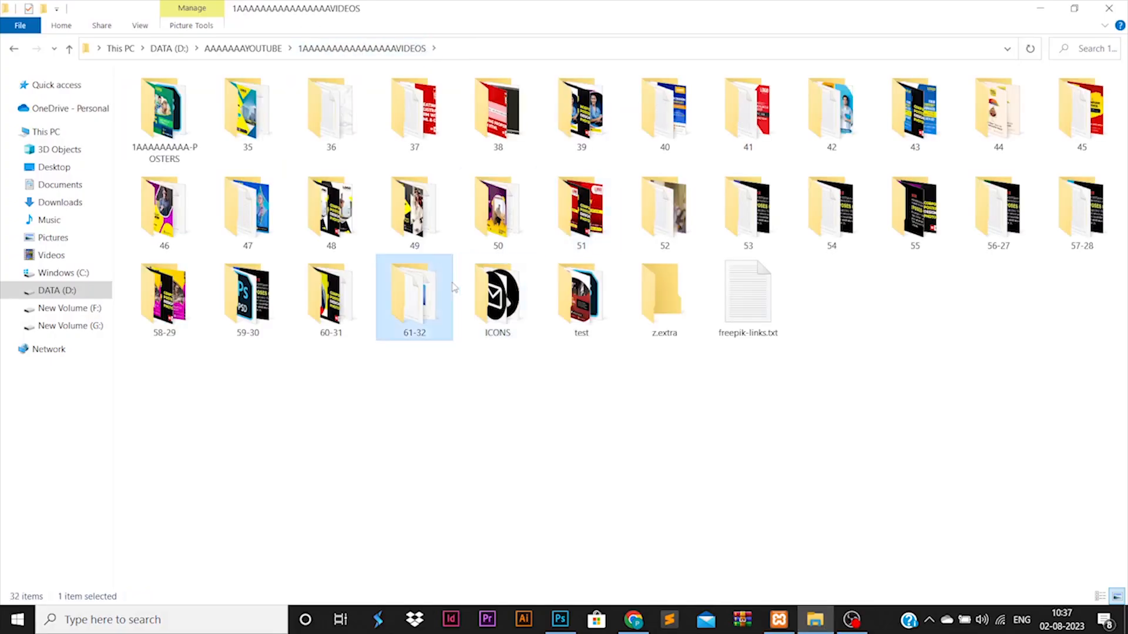
{"action": "double_click", "coordinate": [412, 291]}
{"action": "right_click", "coordinate": [463, 201]}
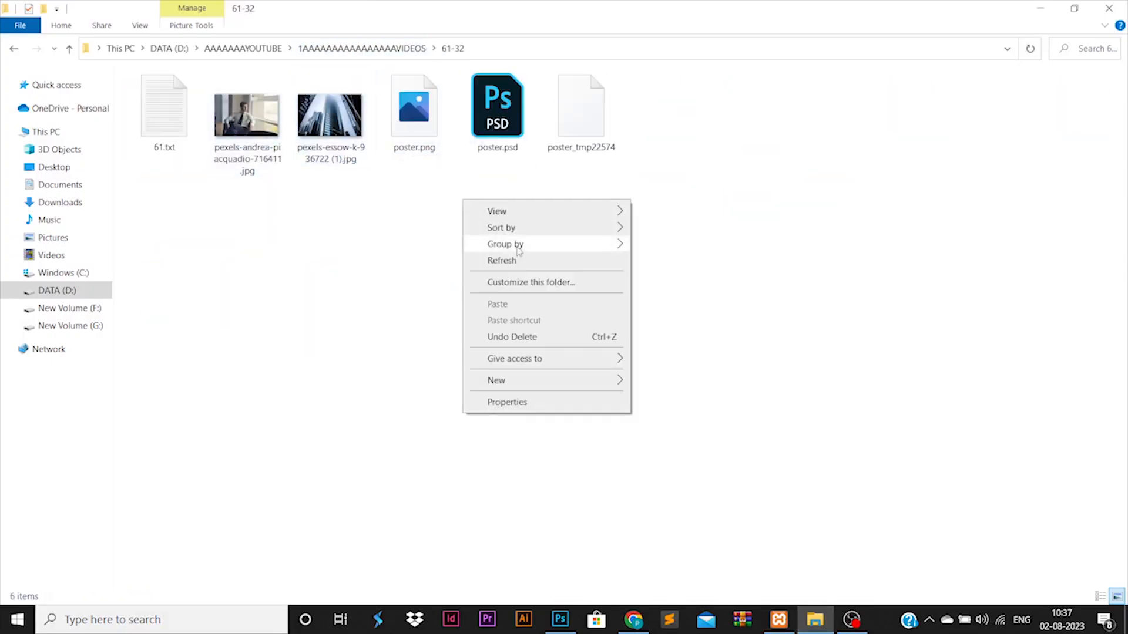
{"action": "left_click", "coordinate": [493, 260]}
{"action": "left_click", "coordinate": [399, 150]}
{"action": "right_click", "coordinate": [399, 150]}
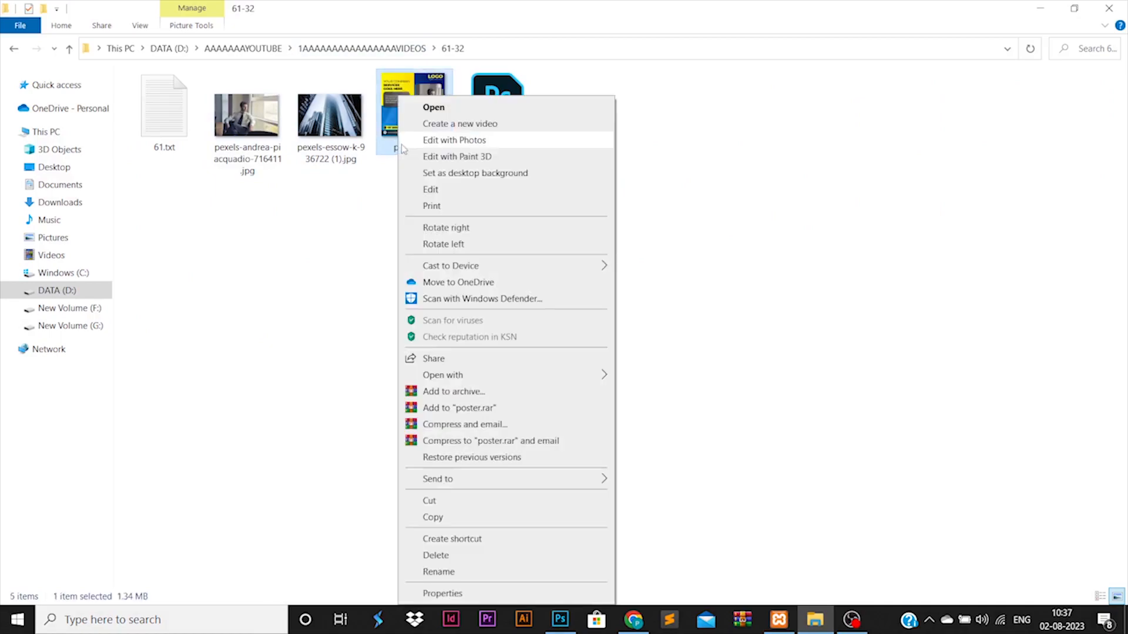
{"action": "left_click", "coordinate": [430, 108]}
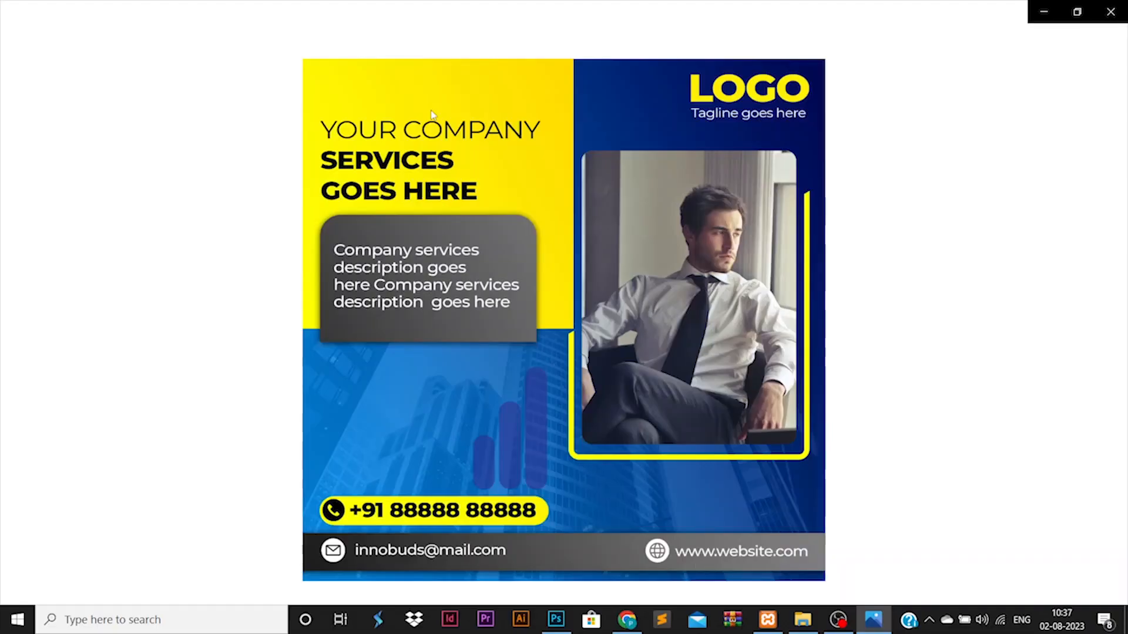